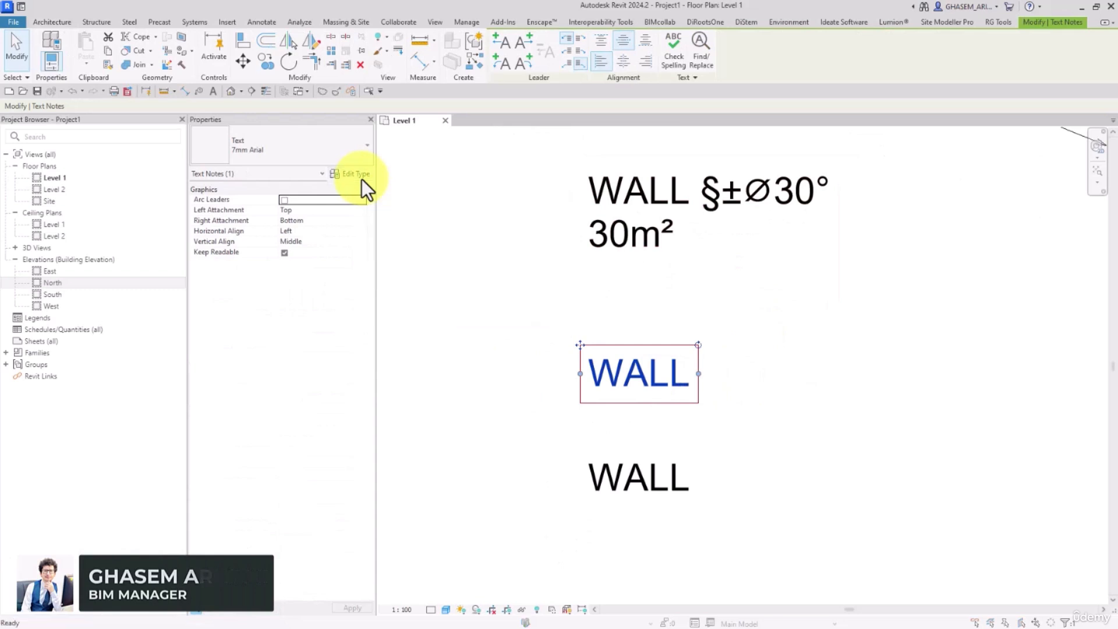
Change the Level 1 view scale to 1:50 and return it to 1:100 to compare the text size
click(542, 542)
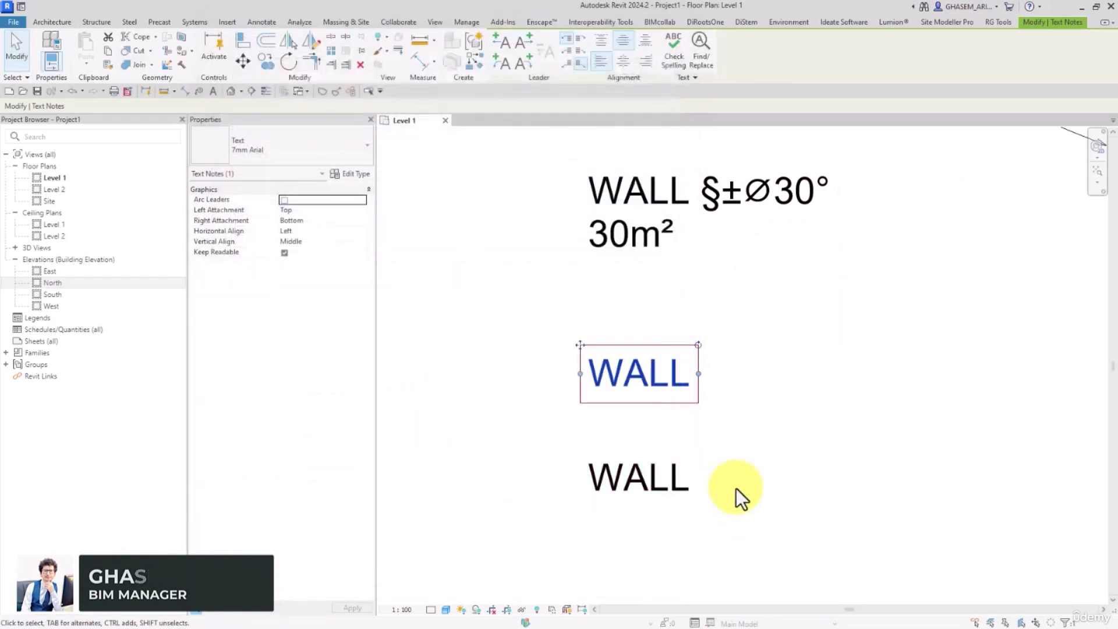
click(742, 482)
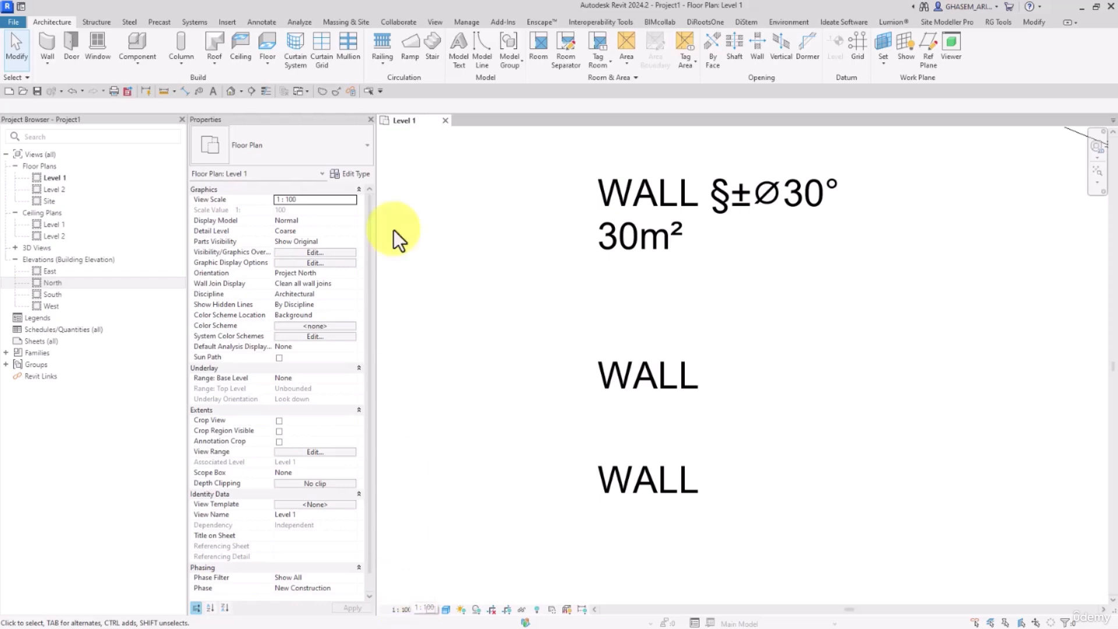
click(262, 22)
click(402, 609)
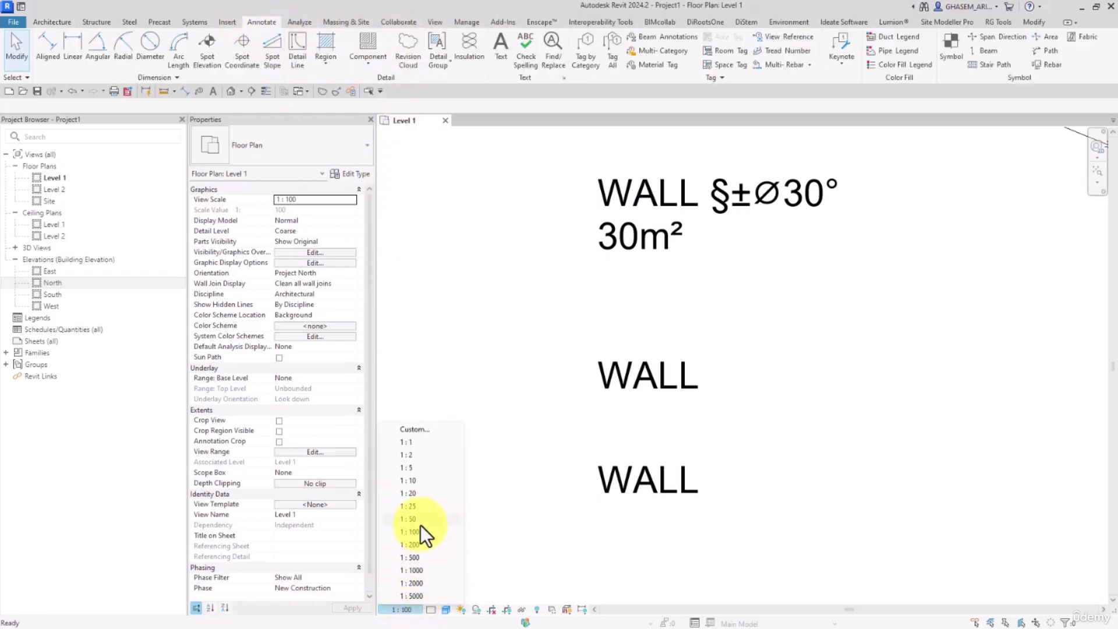
click(420, 521)
click(411, 609)
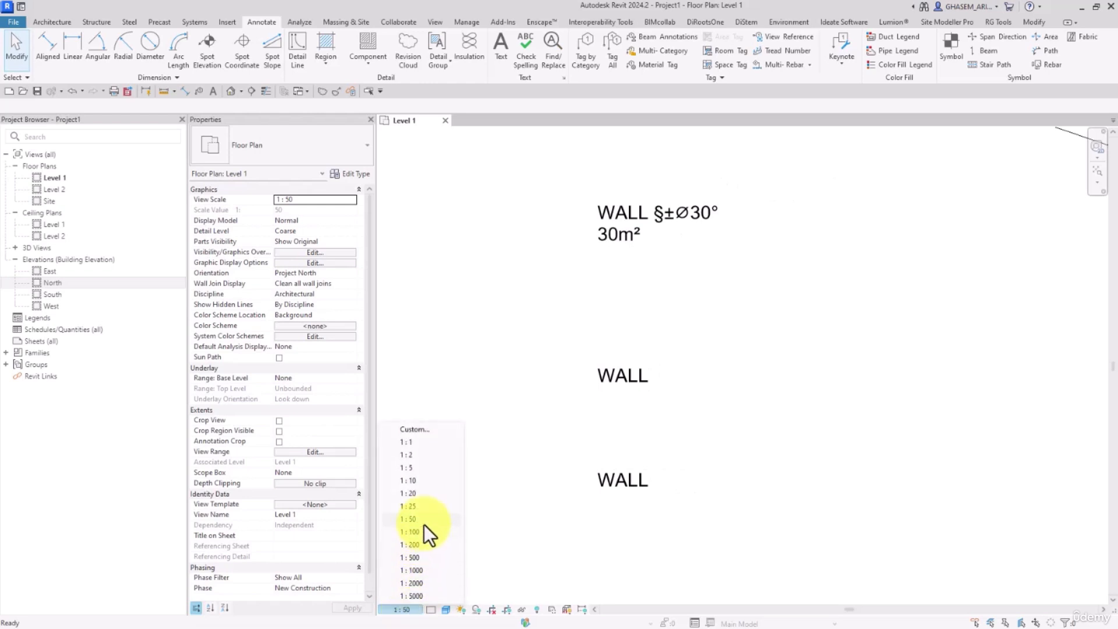
click(423, 529)
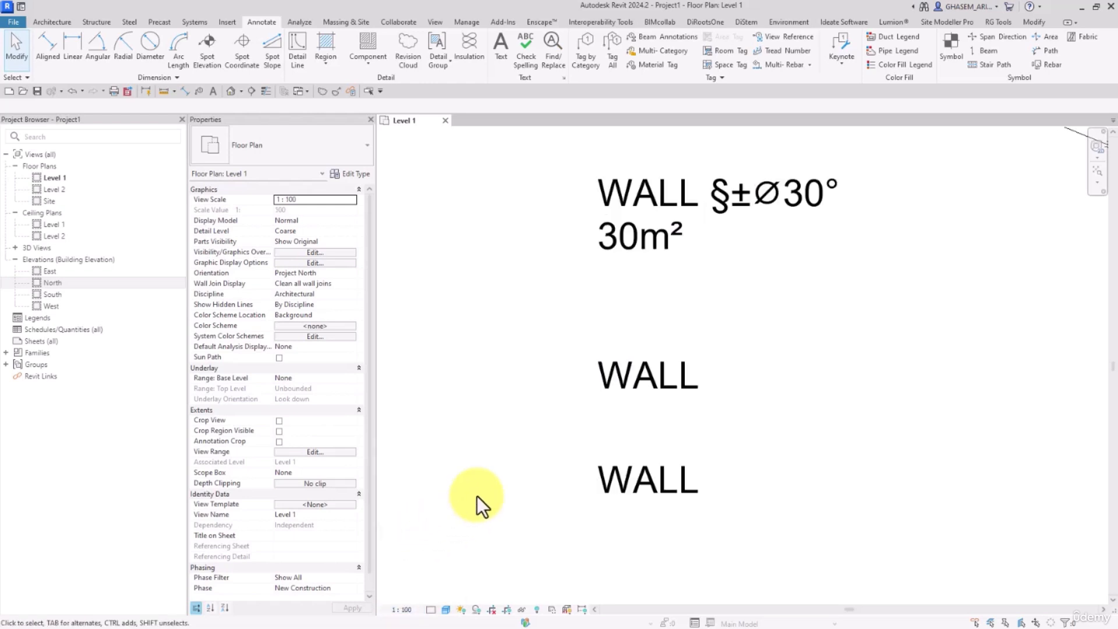
Move the middle plain WALL text note up so it overlaps the start of the AUTODESK REVIT heading note
scroll(585, 442, down, 2)
drag(617, 484, 579, 303)
middle_drag(579, 303, 626, 522)
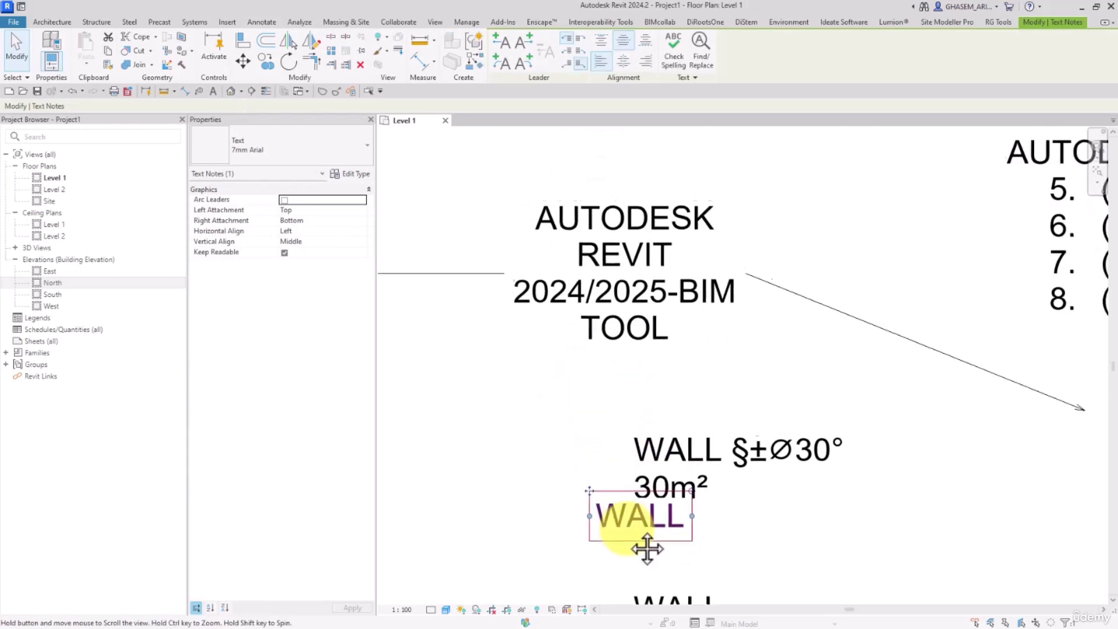
drag(597, 508, 493, 196)
middle_drag(493, 195, 571, 274)
drag(589, 274, 559, 270)
click(555, 408)
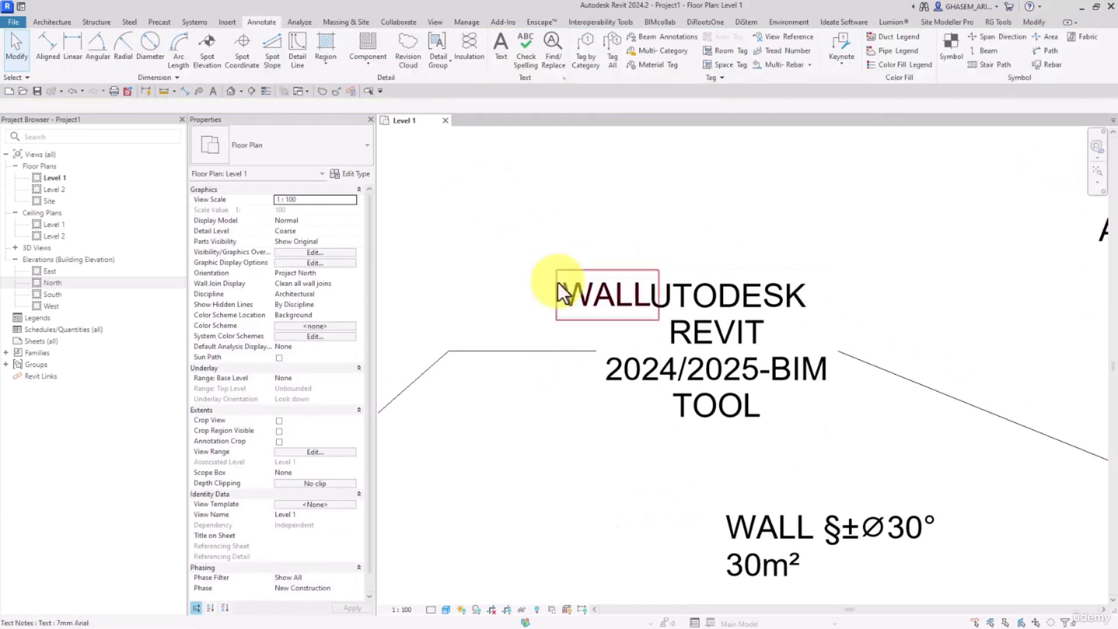
Try the dark canvas theme while nudging the WALL note across the heading, and return to the light theme
click(434, 22)
click(1077, 52)
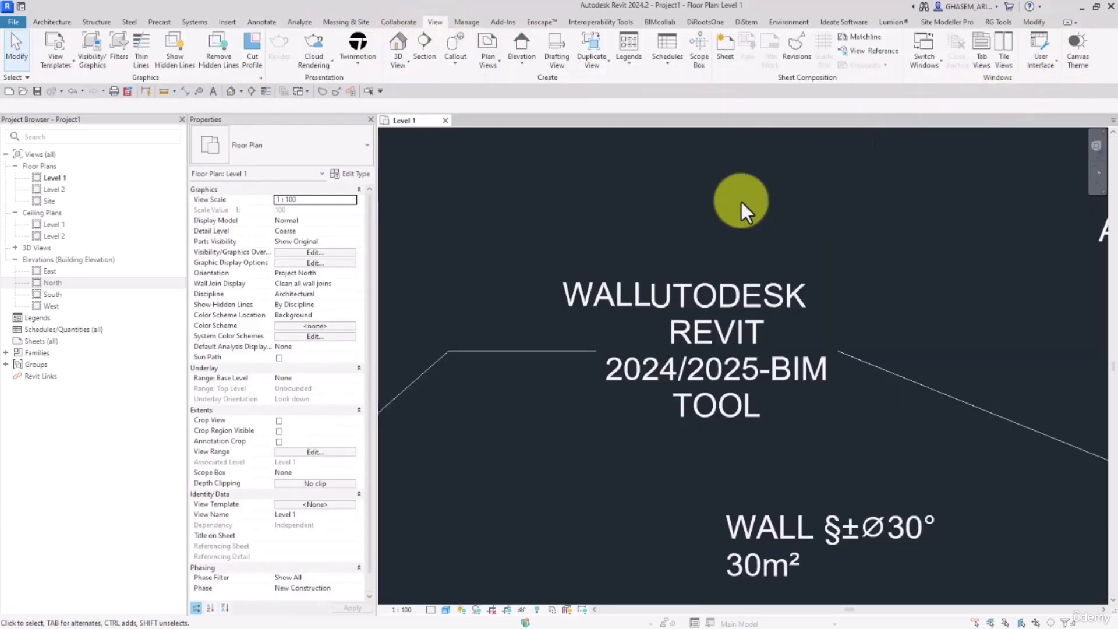
click(569, 292)
mouse_move(548, 267)
mouse_down()
mouse_move(527, 214)
mouse_move(563, 267)
mouse_up()
click(815, 186)
click(1071, 67)
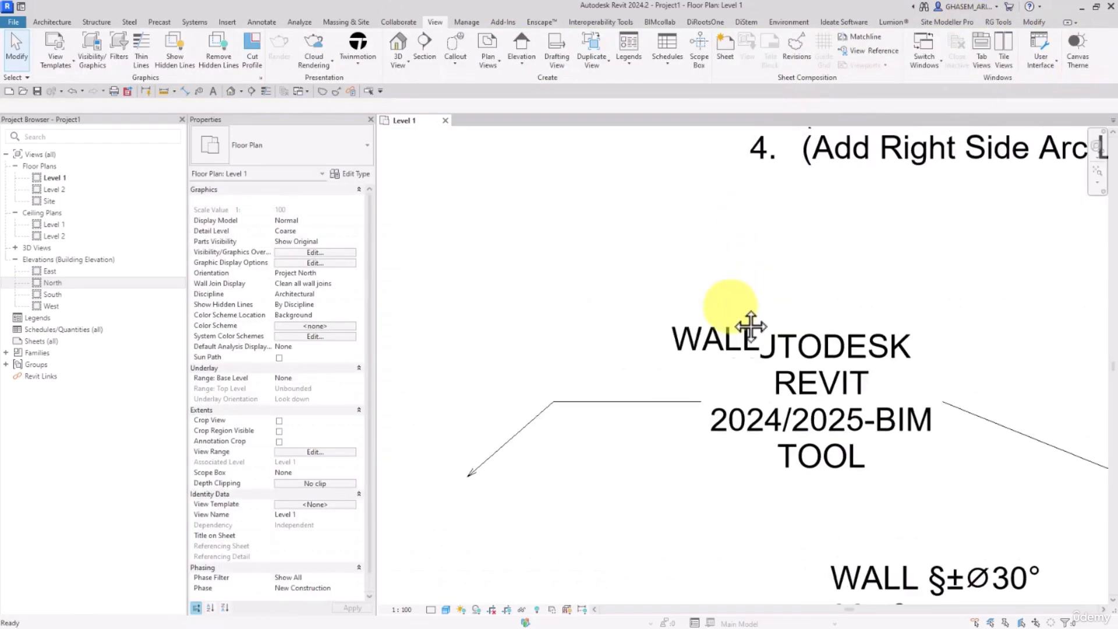
Duplicate the overlapping WALL note's text type under the name TEXT SC 1-100-5mm
drag(749, 324, 701, 340)
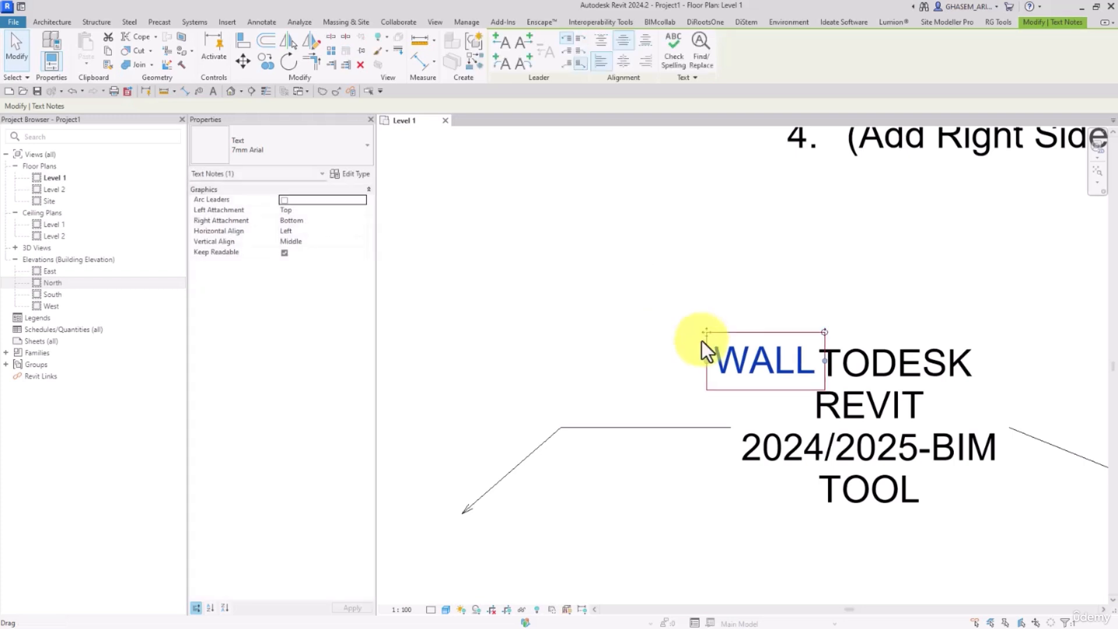
middle_drag(701, 341, 594, 273)
click(349, 173)
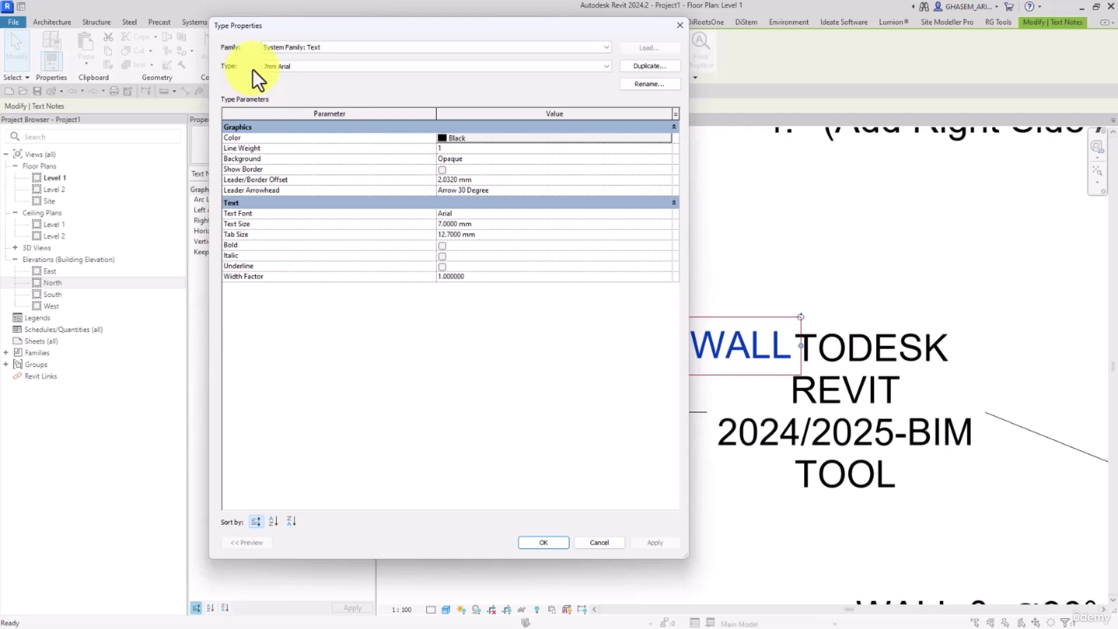
click(652, 68)
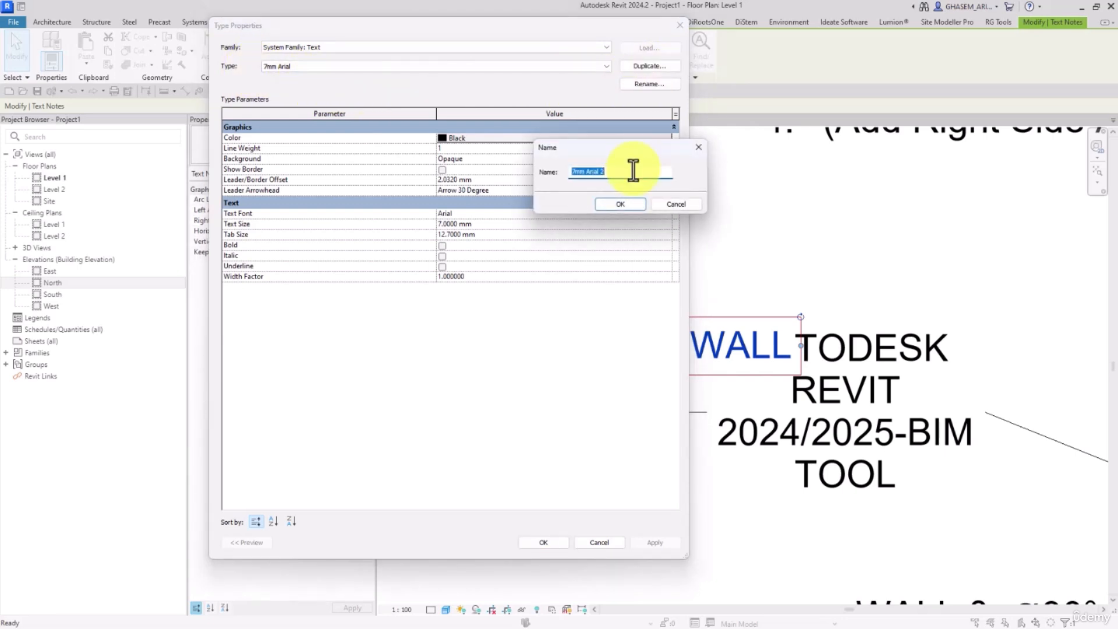
text(TE)
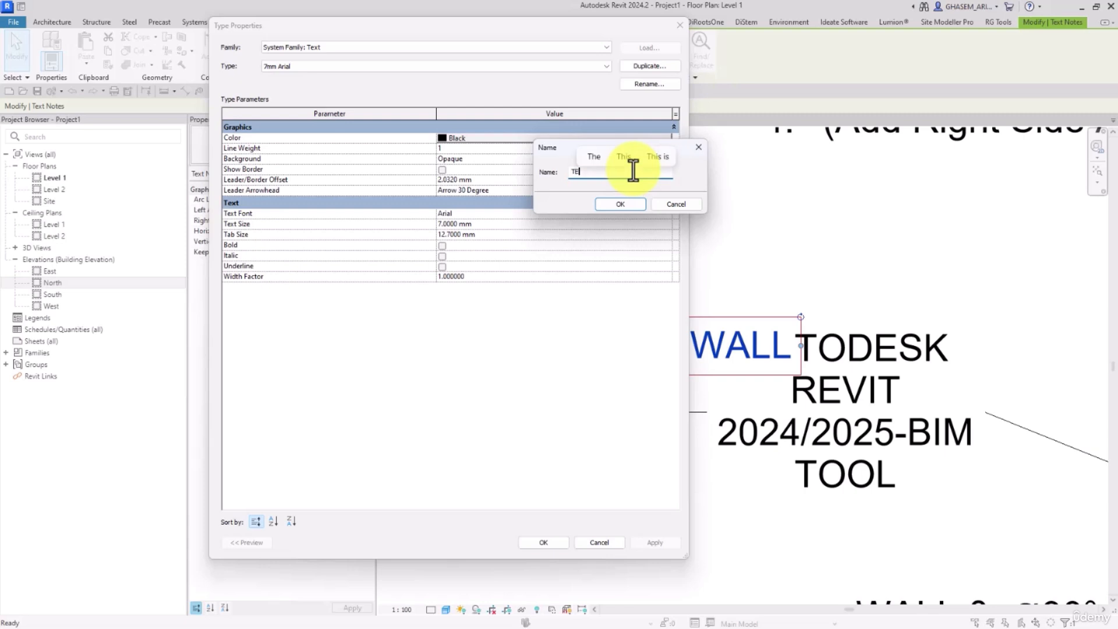
text(XT SC 1-100-5mm)
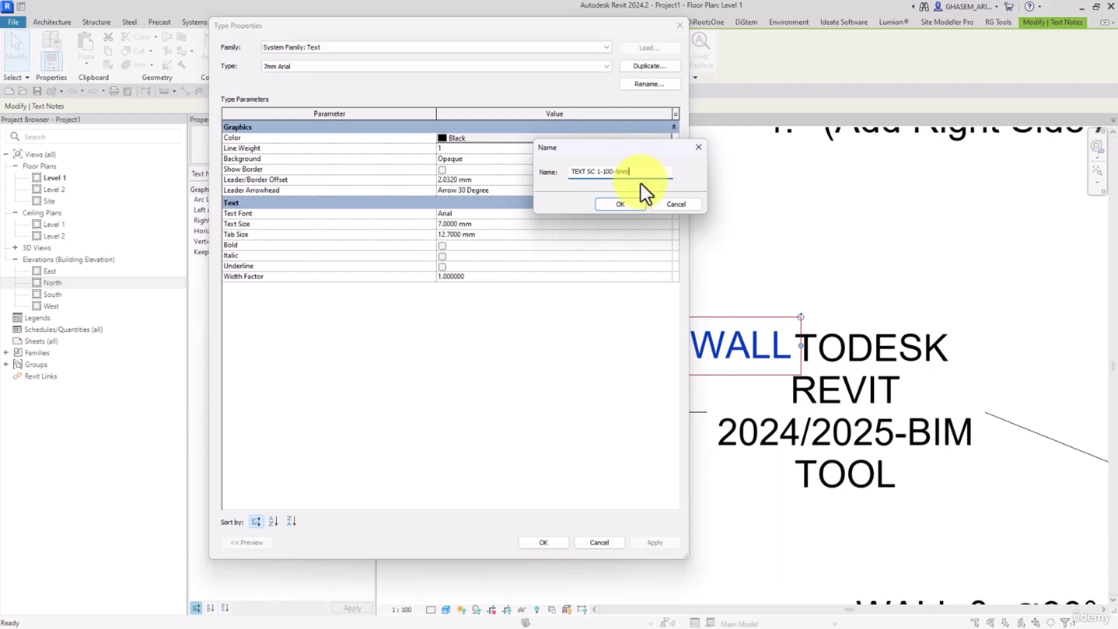
click(634, 206)
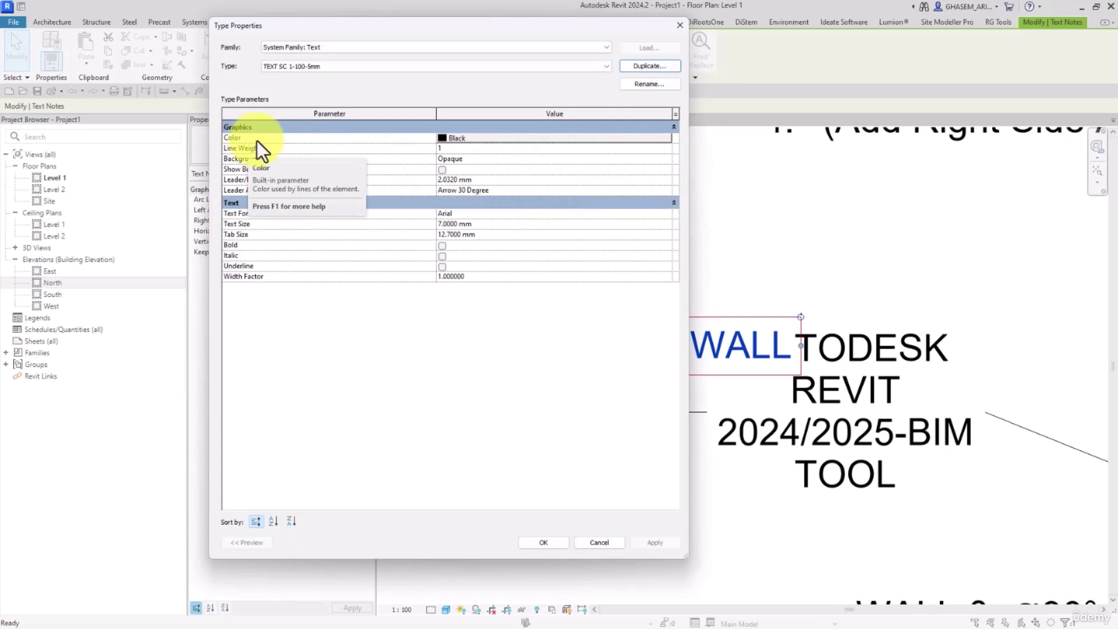
Set the TEXT SC 1-100-5mm type's color to red and apply it to the WALL note
click(456, 138)
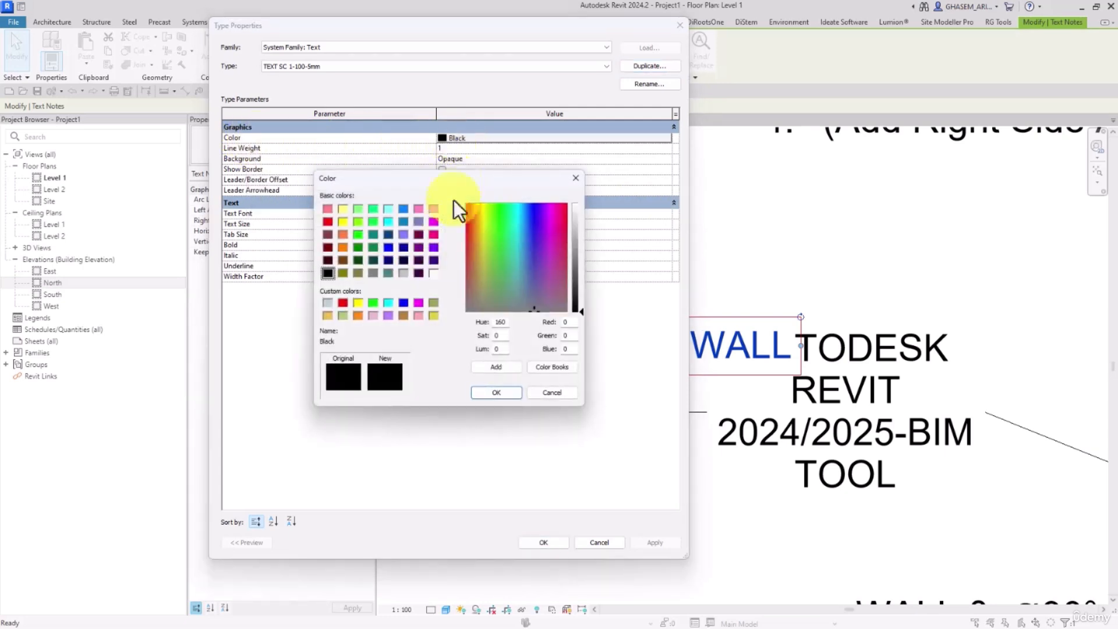
click(343, 302)
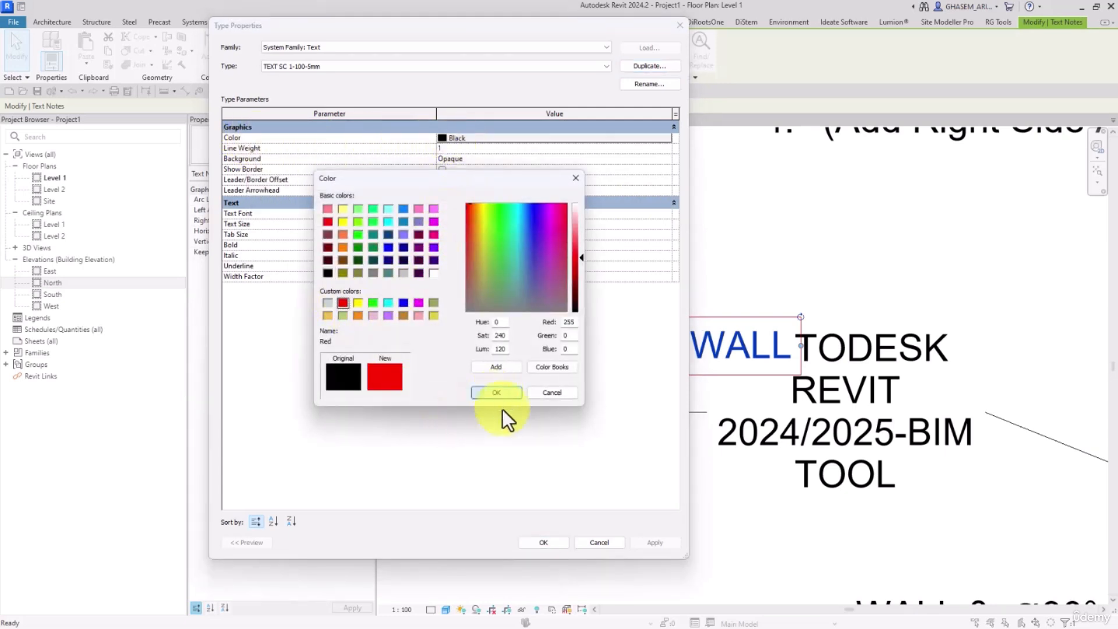
click(496, 392)
click(665, 544)
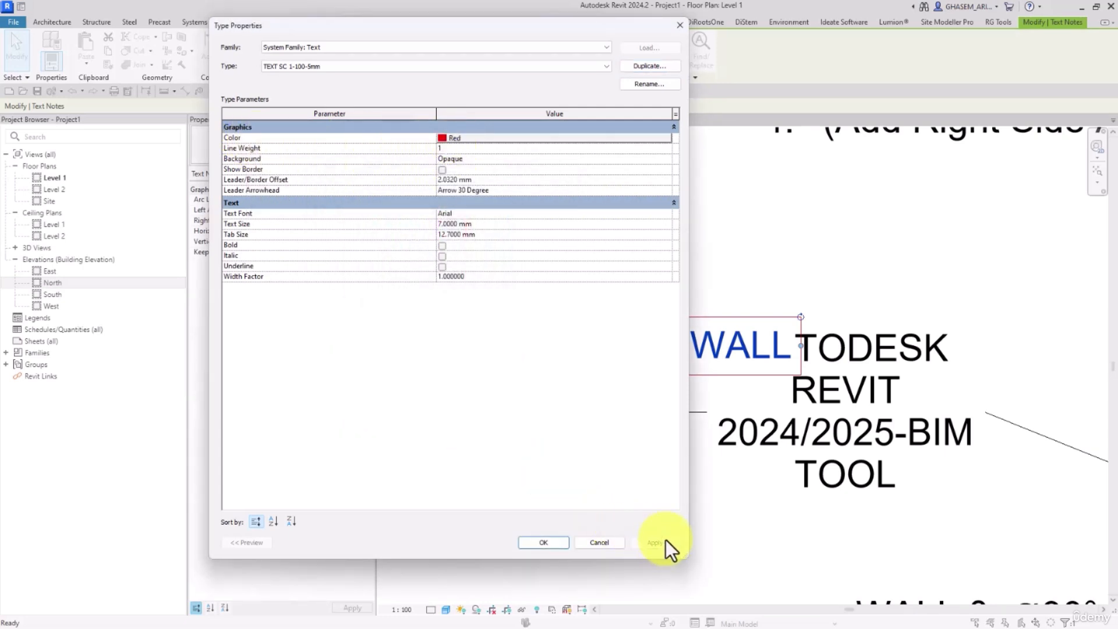
click(543, 542)
click(573, 464)
middle_drag(690, 384, 737, 411)
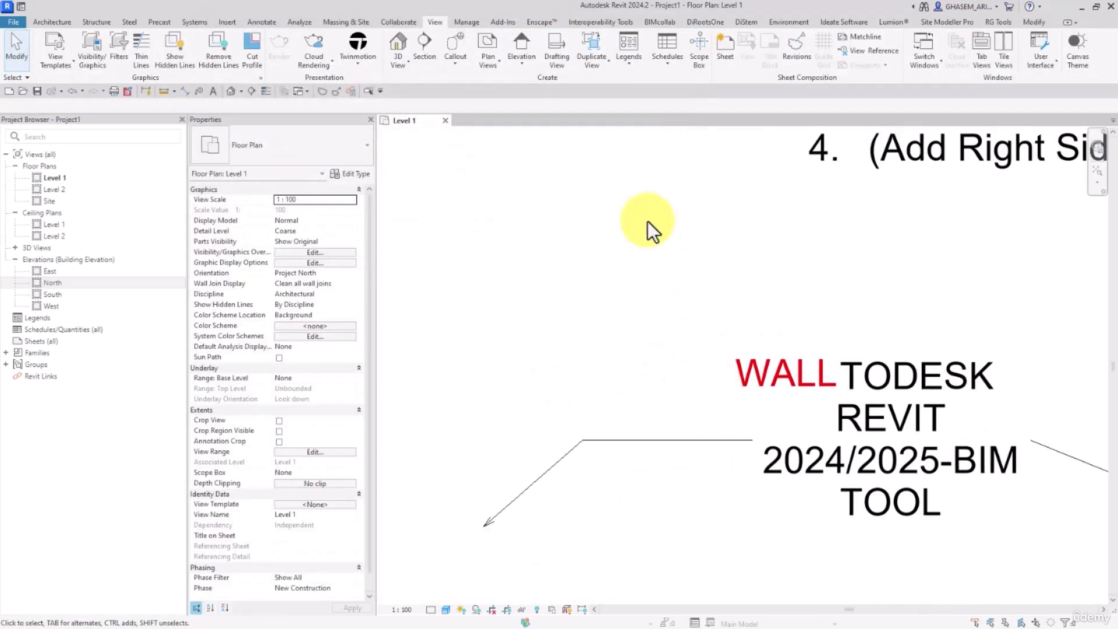
Set the TEXT SC 1-100-5mm type's background to Transparent and move the WALL note clear of the heading
click(258, 22)
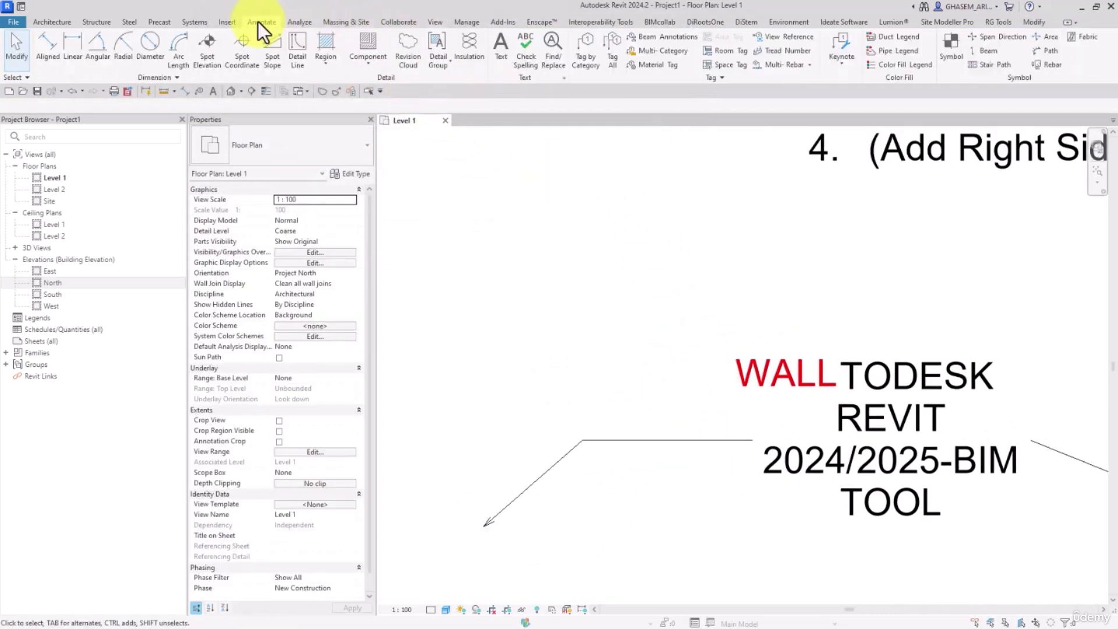
click(564, 78)
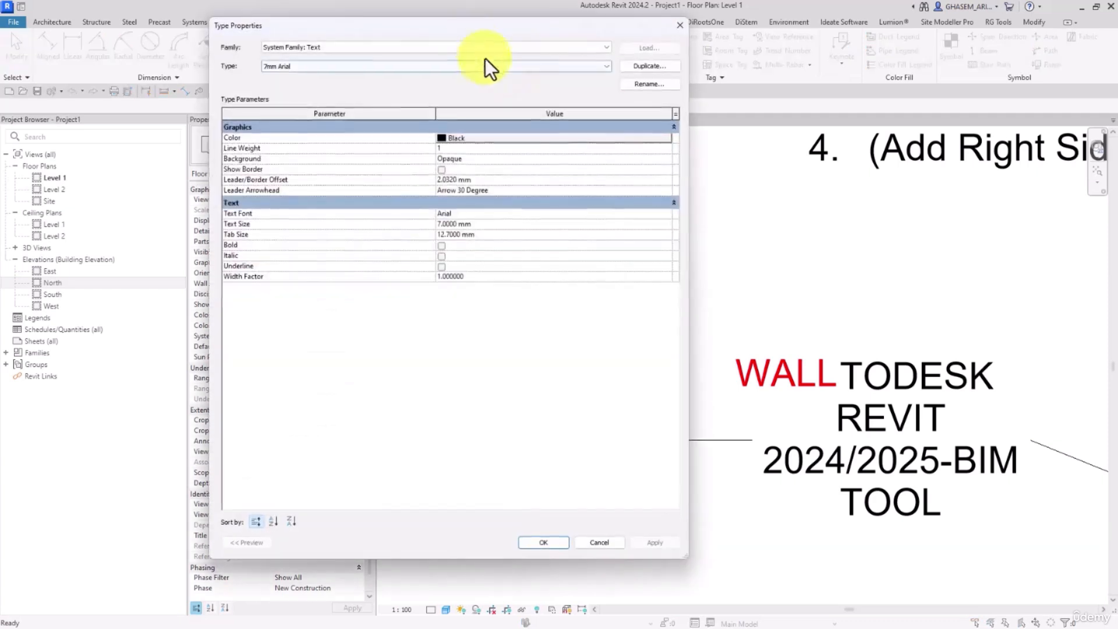
click(280, 66)
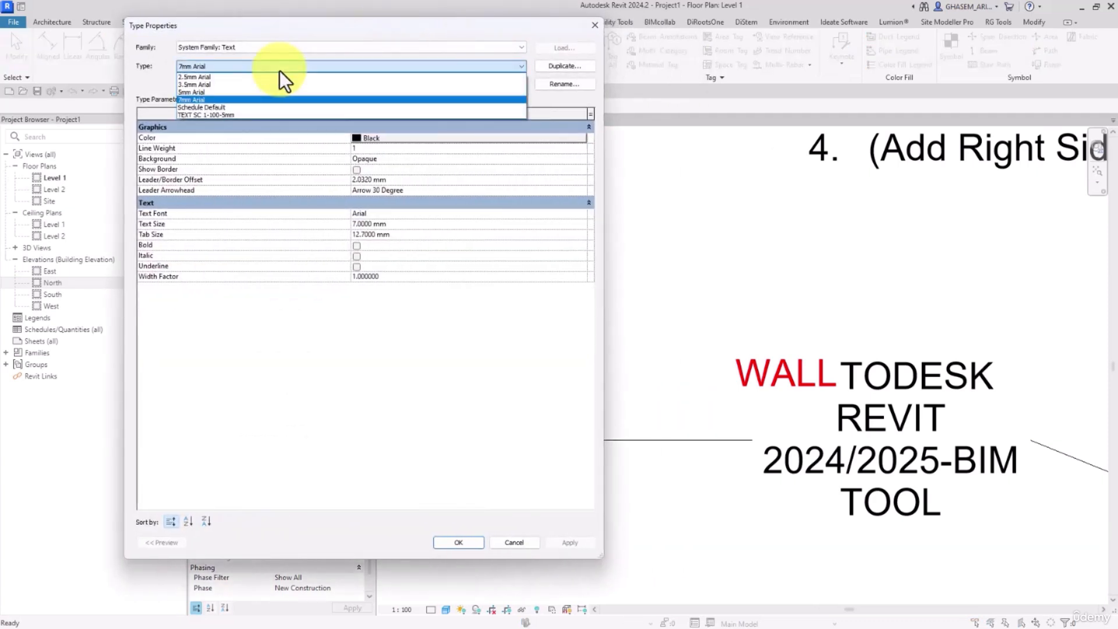
click(219, 114)
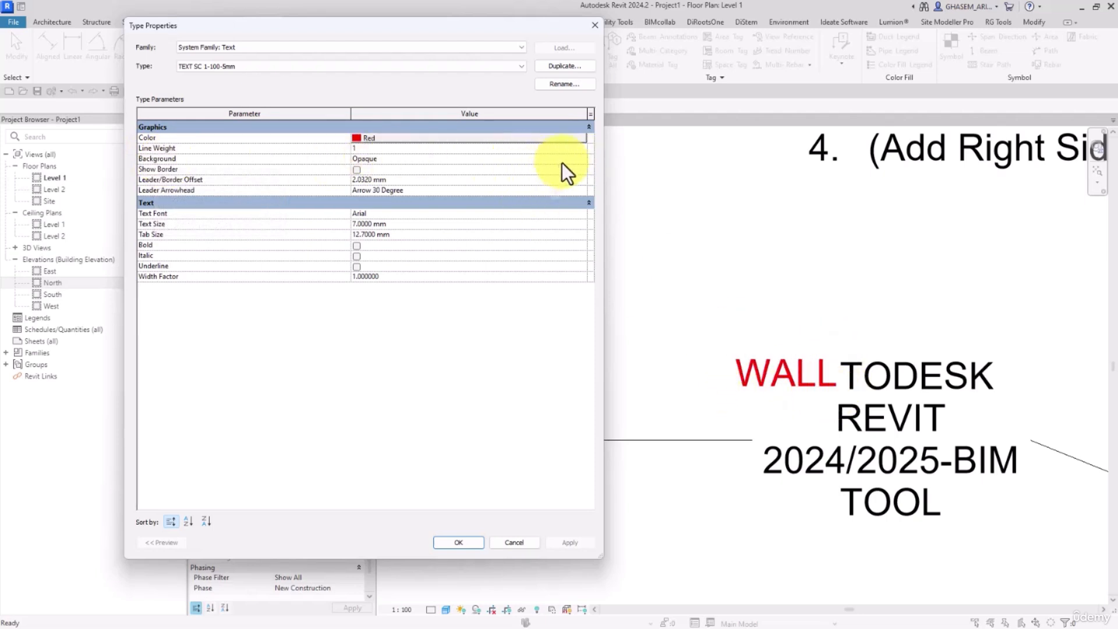
click(582, 158)
click(408, 180)
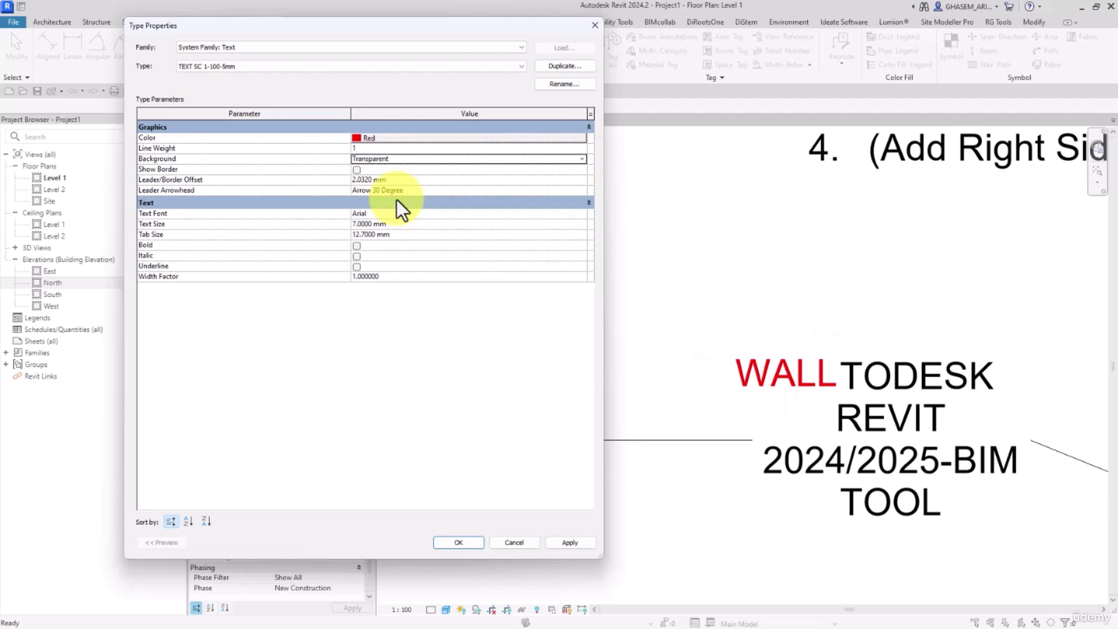
click(579, 544)
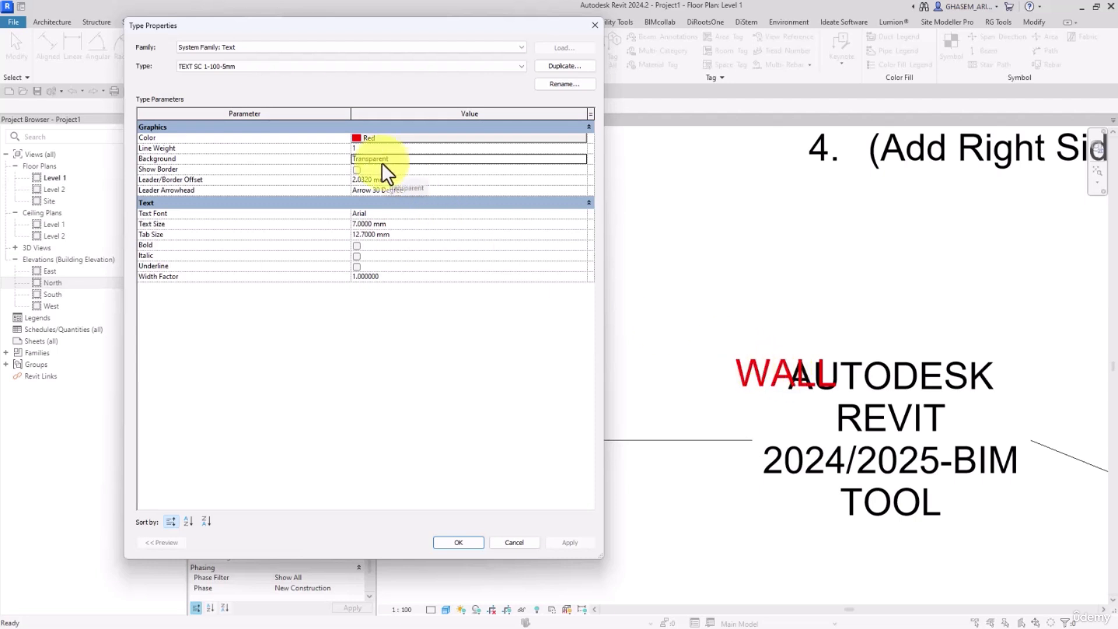
click(459, 542)
drag(737, 351, 637, 301)
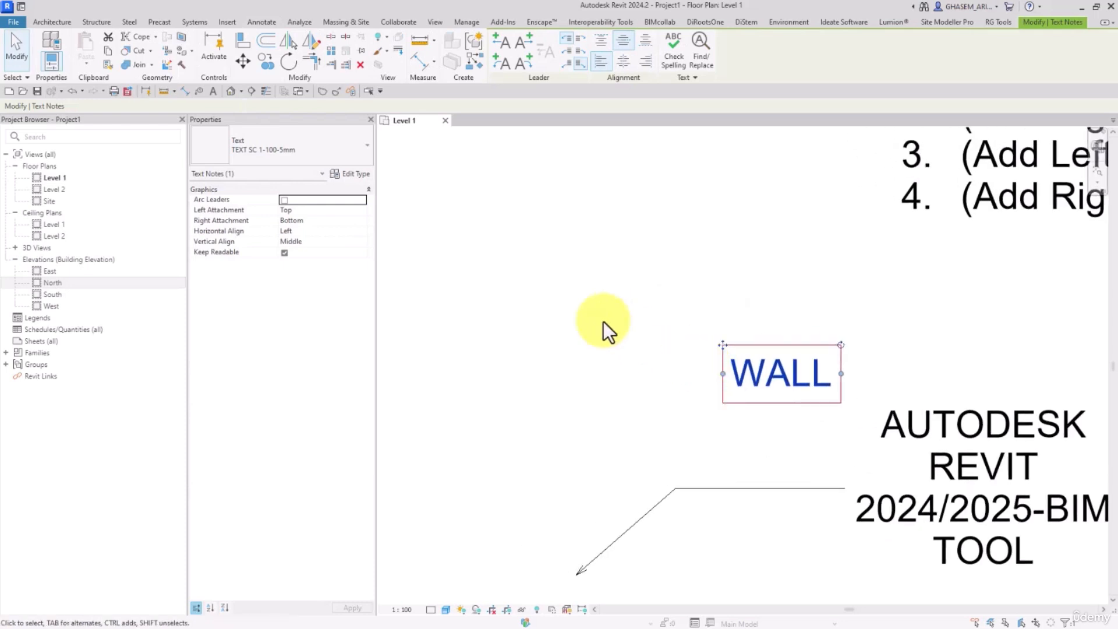
Turn on Show Border for the TEXT SC 1-100-5mm text type
click(563, 78)
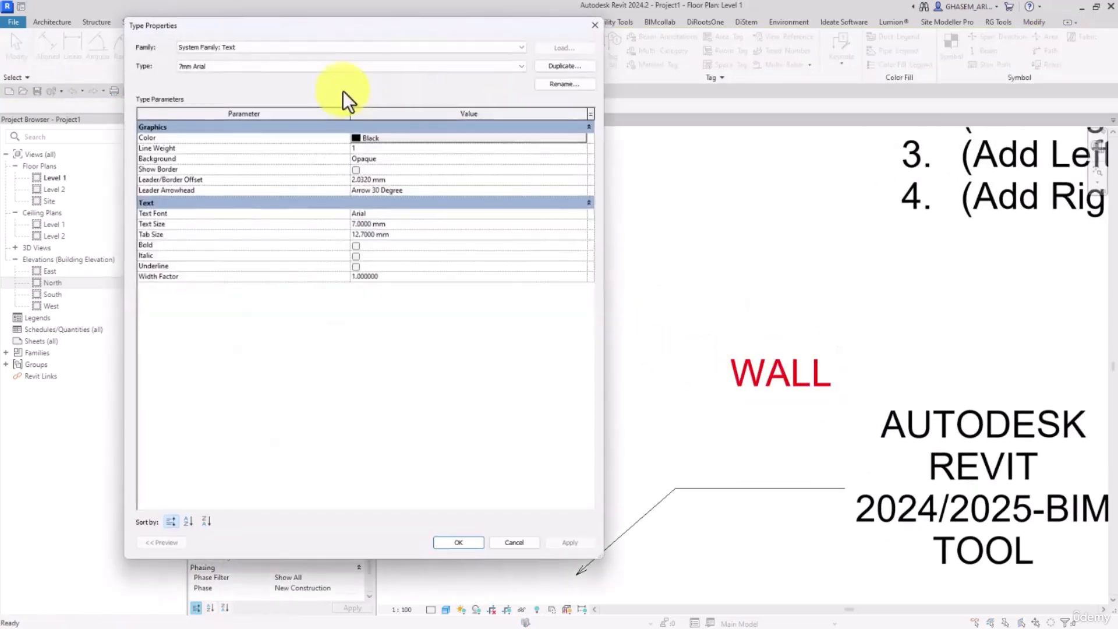
click(222, 68)
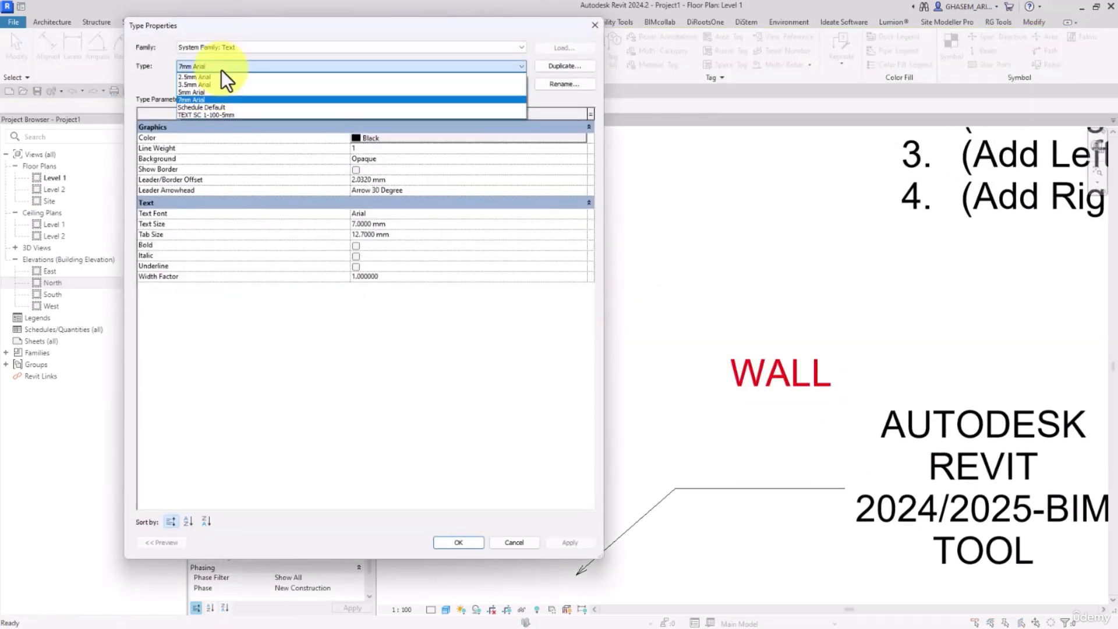
click(205, 117)
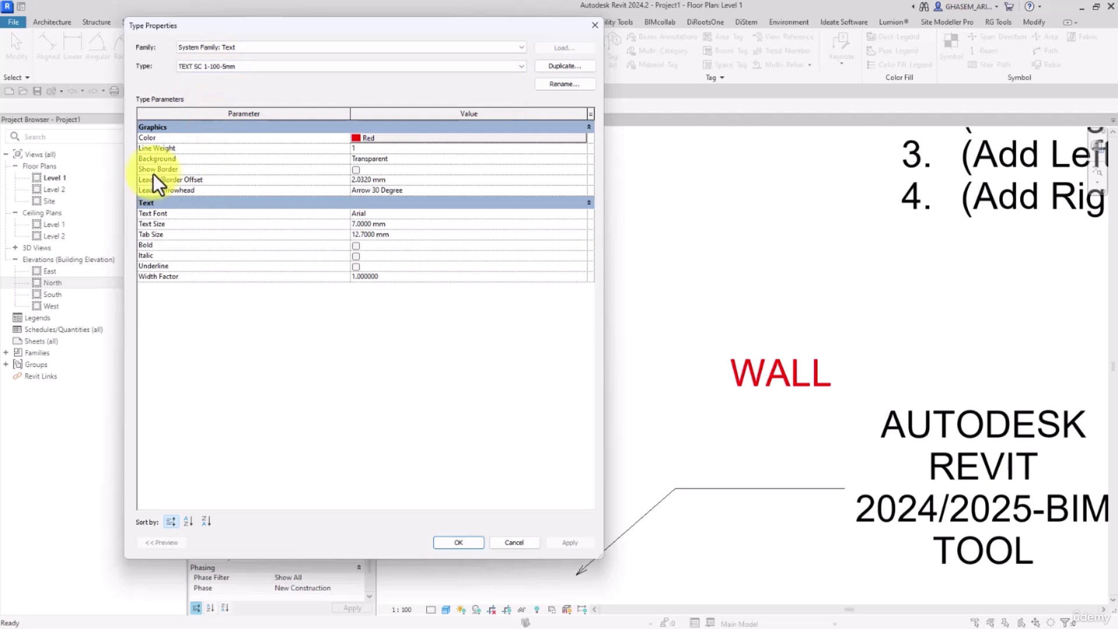
click(356, 170)
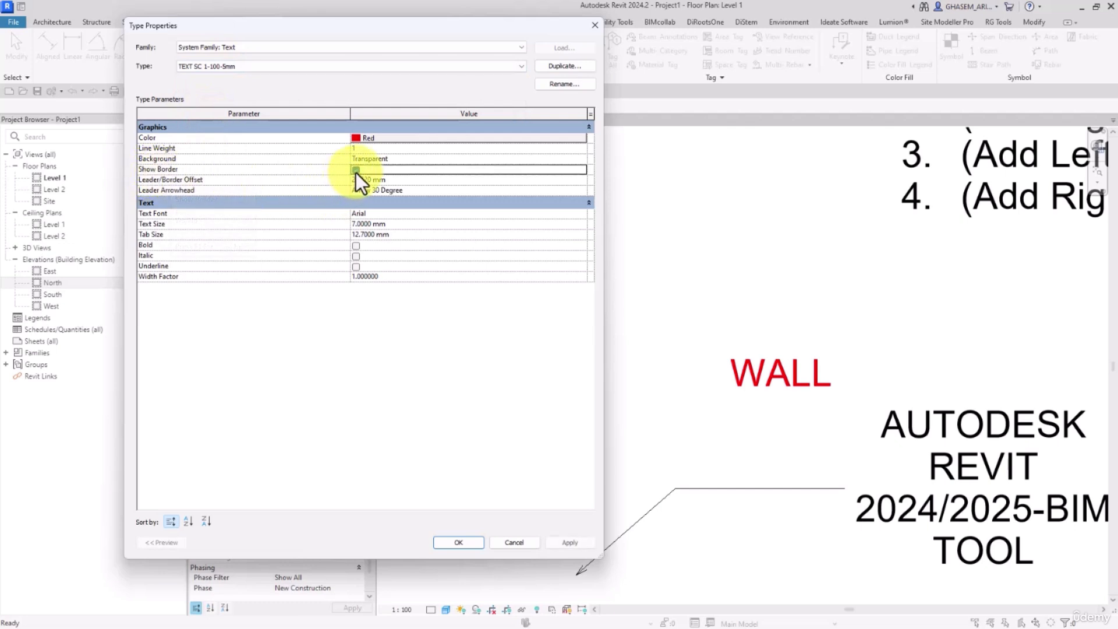
click(568, 542)
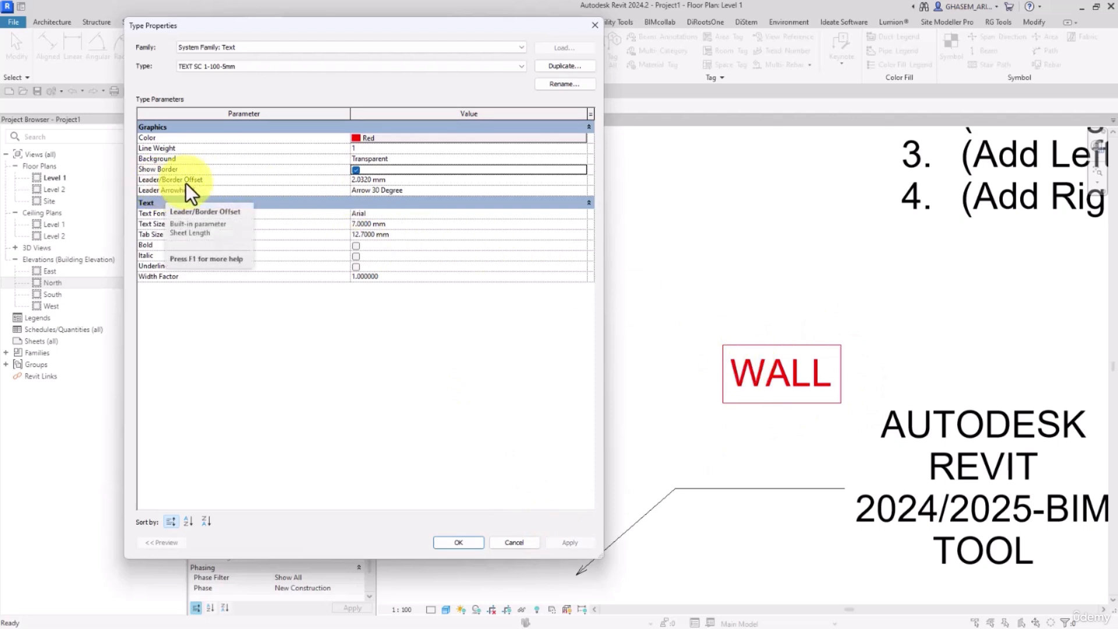
click(458, 542)
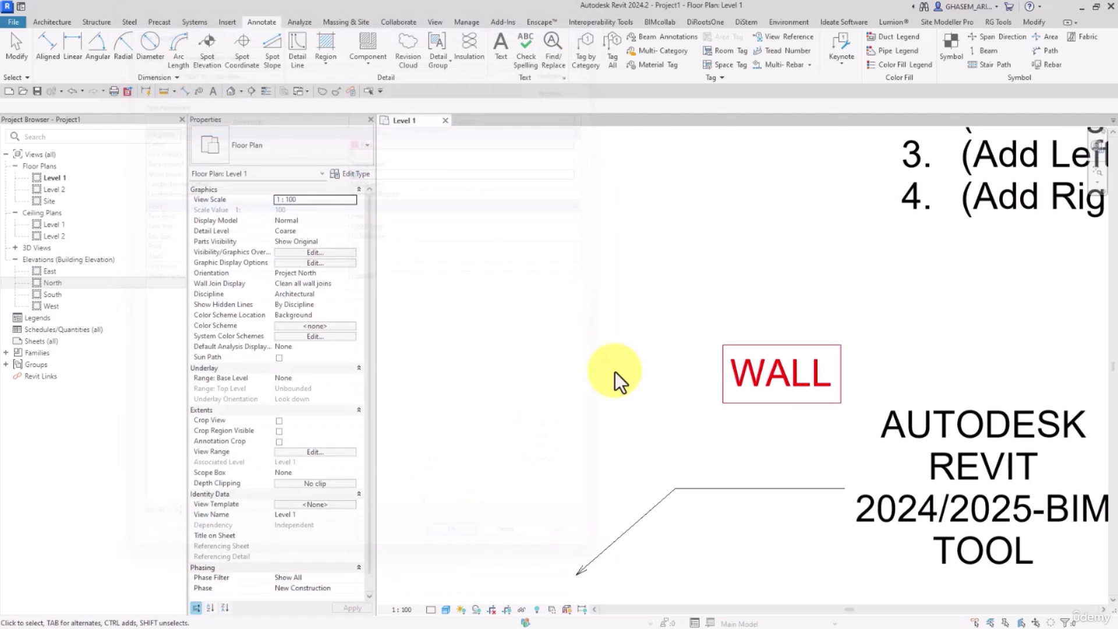
Add a left-side arc leader to the bordered WALL note and pull its arrowhead downward into a stronger curve
click(738, 364)
click(503, 61)
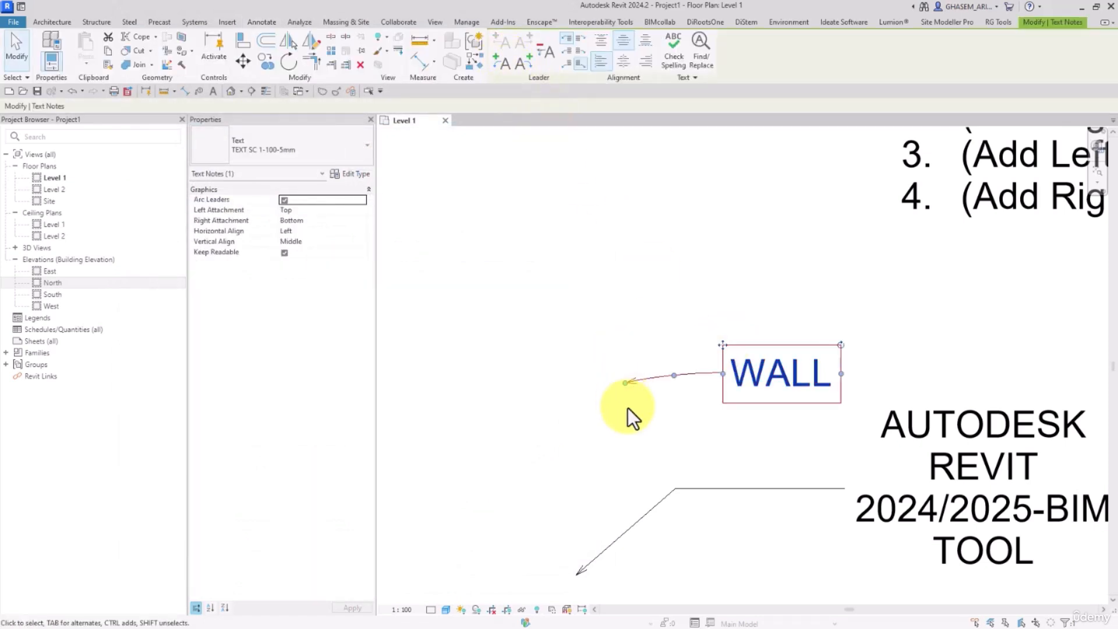
drag(623, 384, 613, 431)
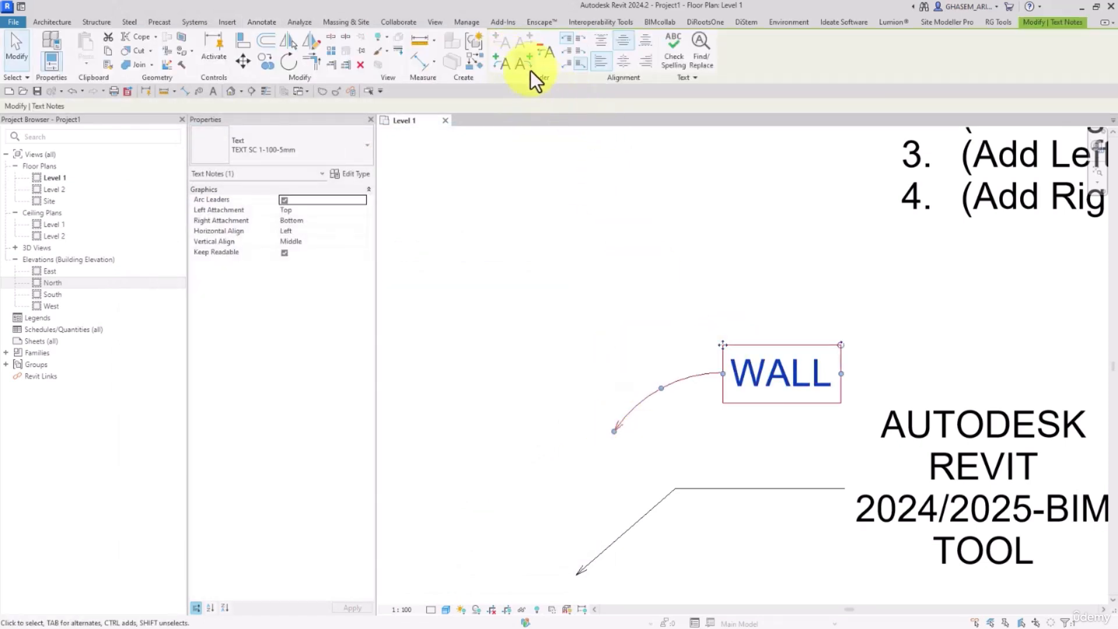
click(693, 281)
scroll(712, 358, up, 2)
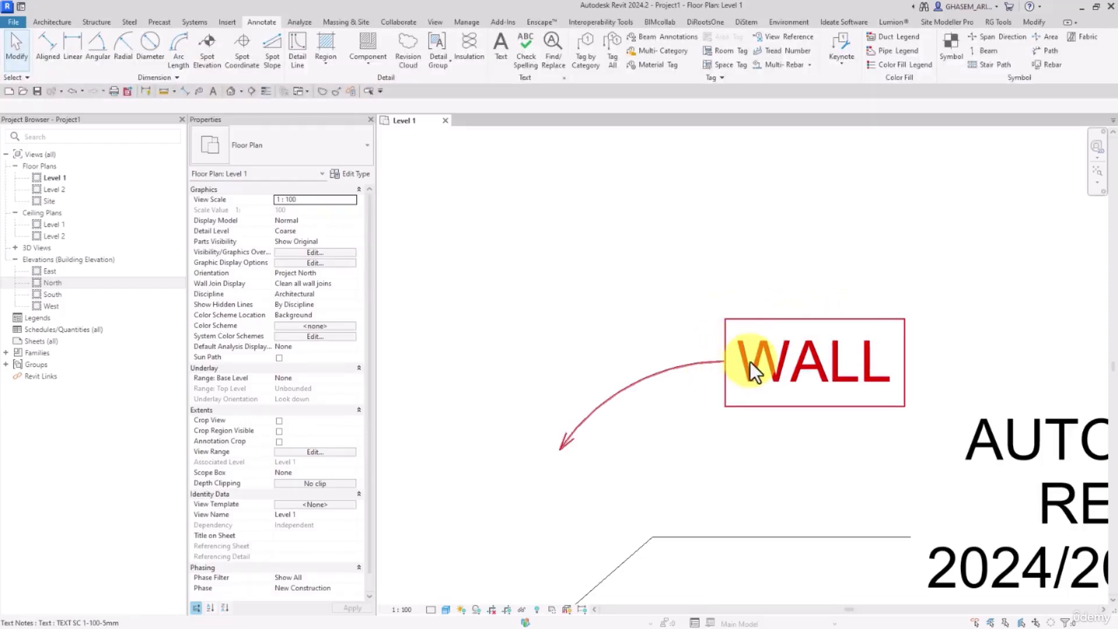
Set the Leader/Border Offset of the TEXT SC 1-100-5mm text type to 1 mm and apply it
scroll(751, 358, down, 2)
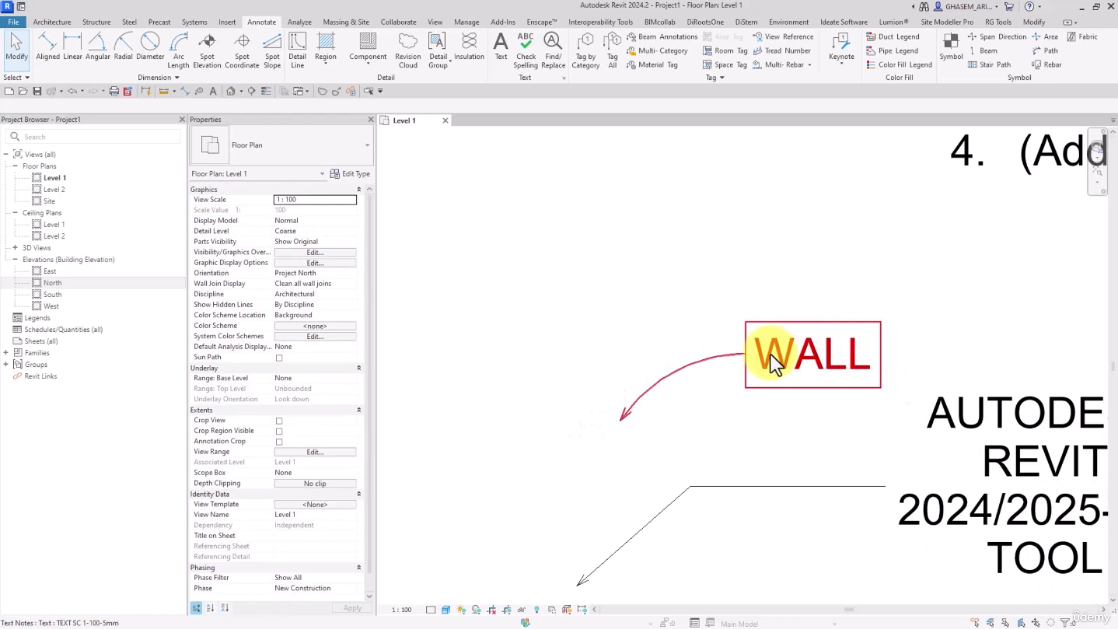
middle_drag(774, 357, 811, 348)
click(751, 356)
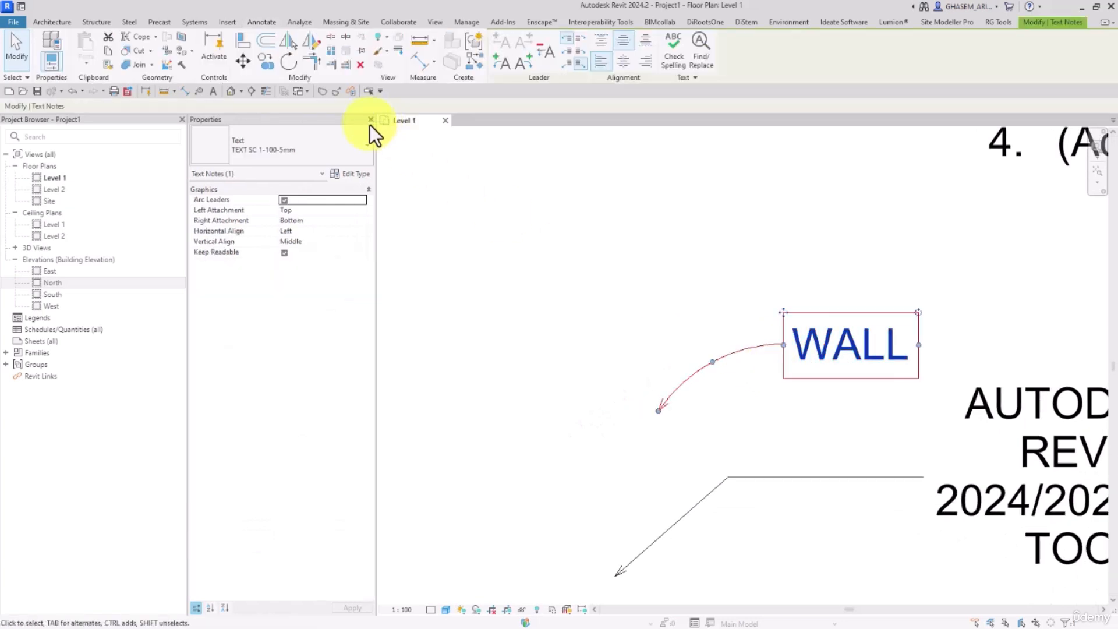
key(Escape)
click(562, 79)
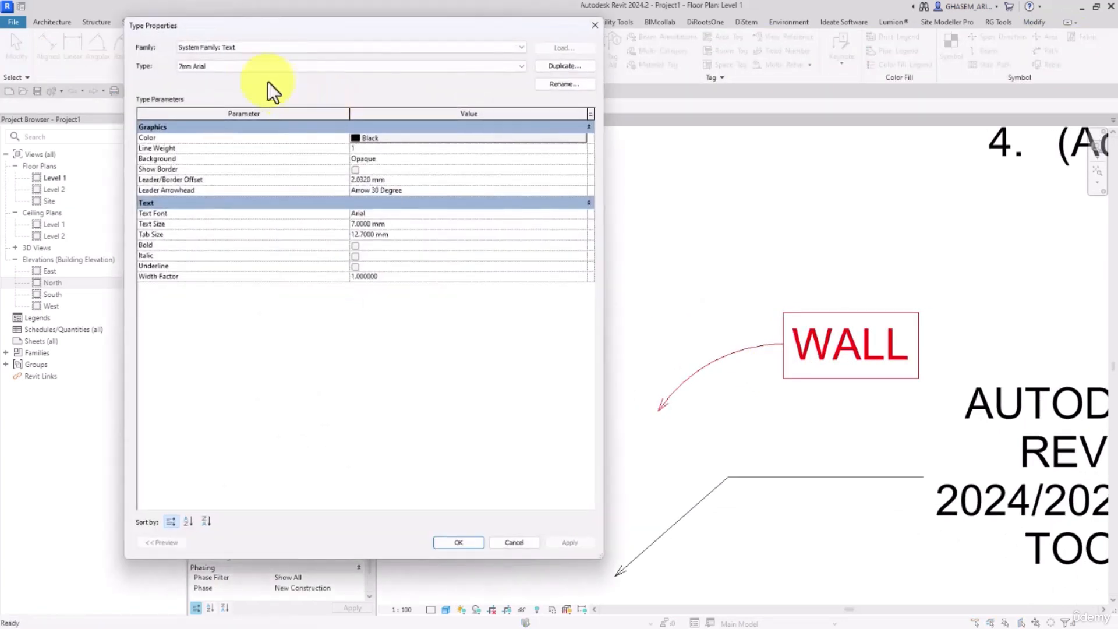
click(250, 66)
click(190, 115)
click(407, 178)
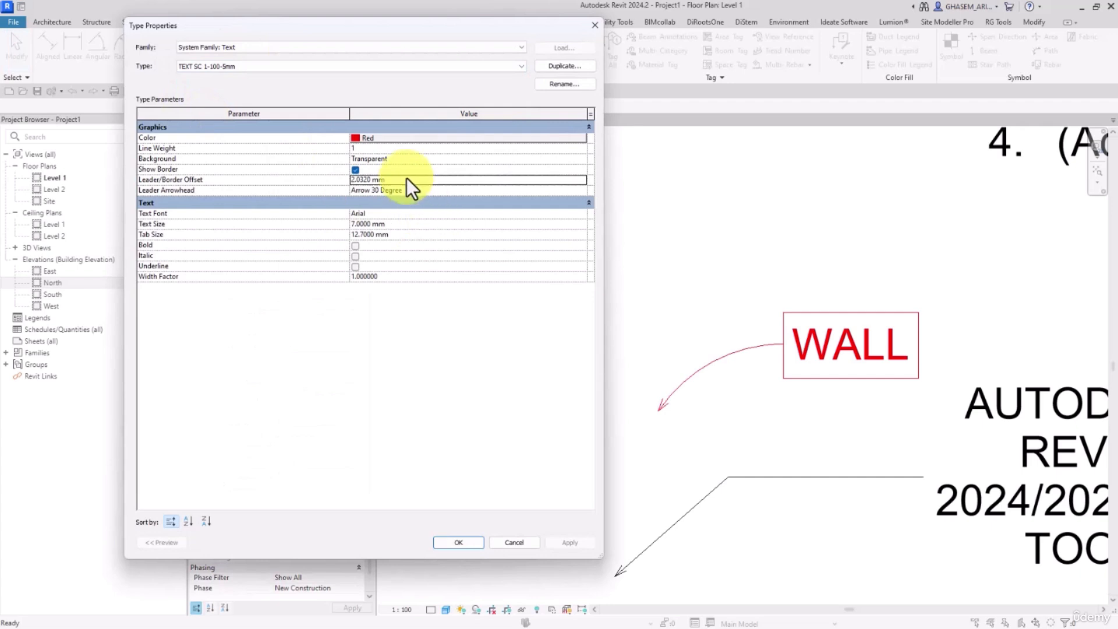
text(1)
key(Return)
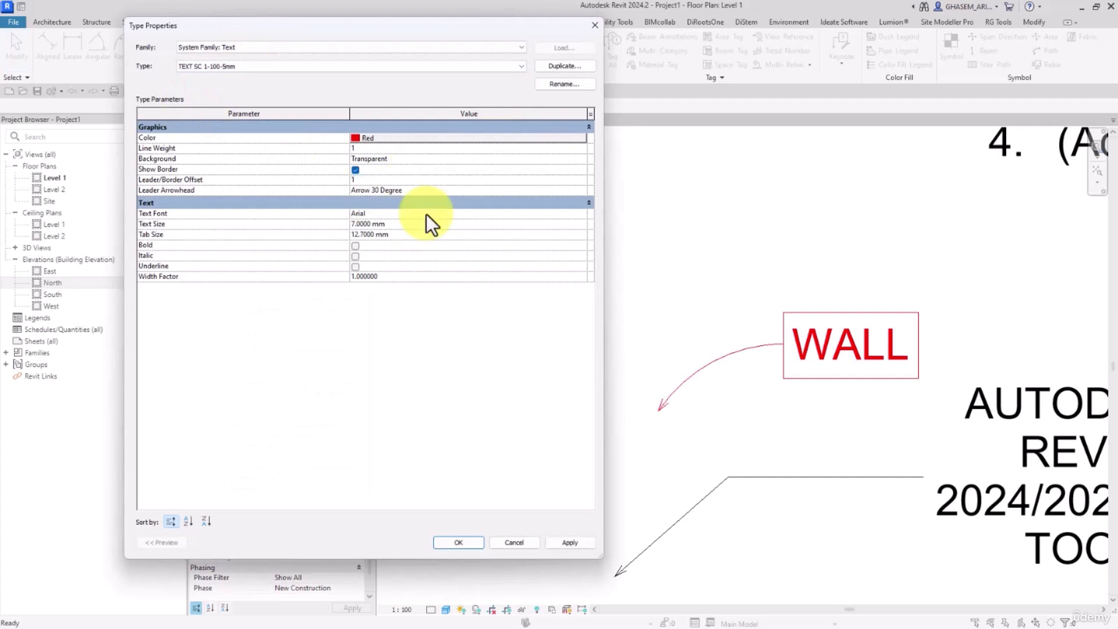
click(577, 543)
Turn off Show Border for the TEXT SC 1-100-5mm type and apply a Leader/Border Offset of 0 mm
click(354, 169)
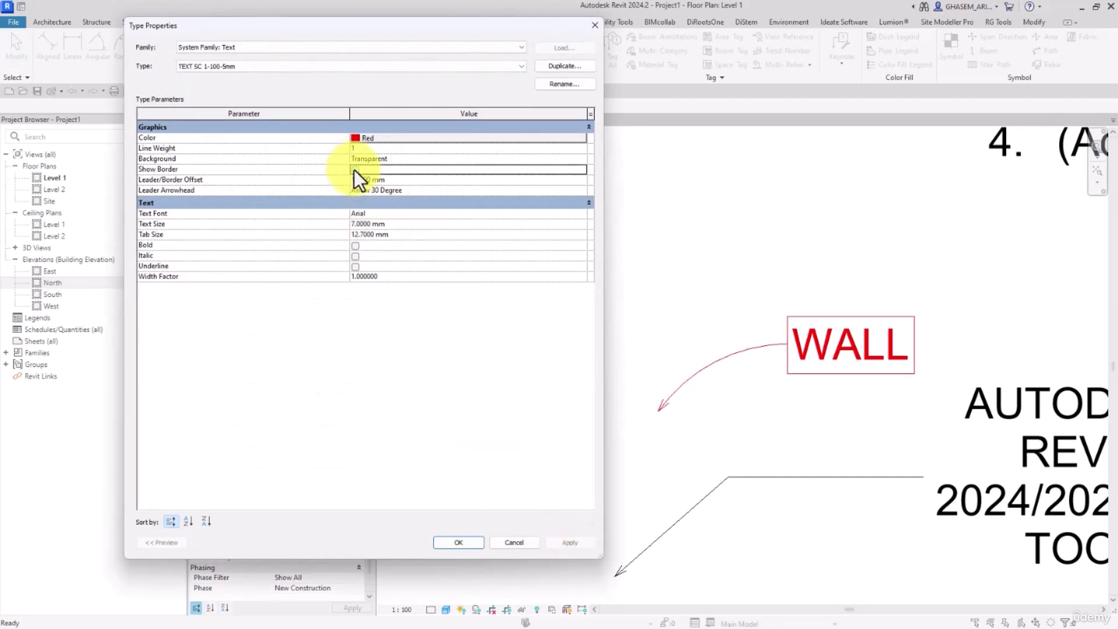
click(574, 542)
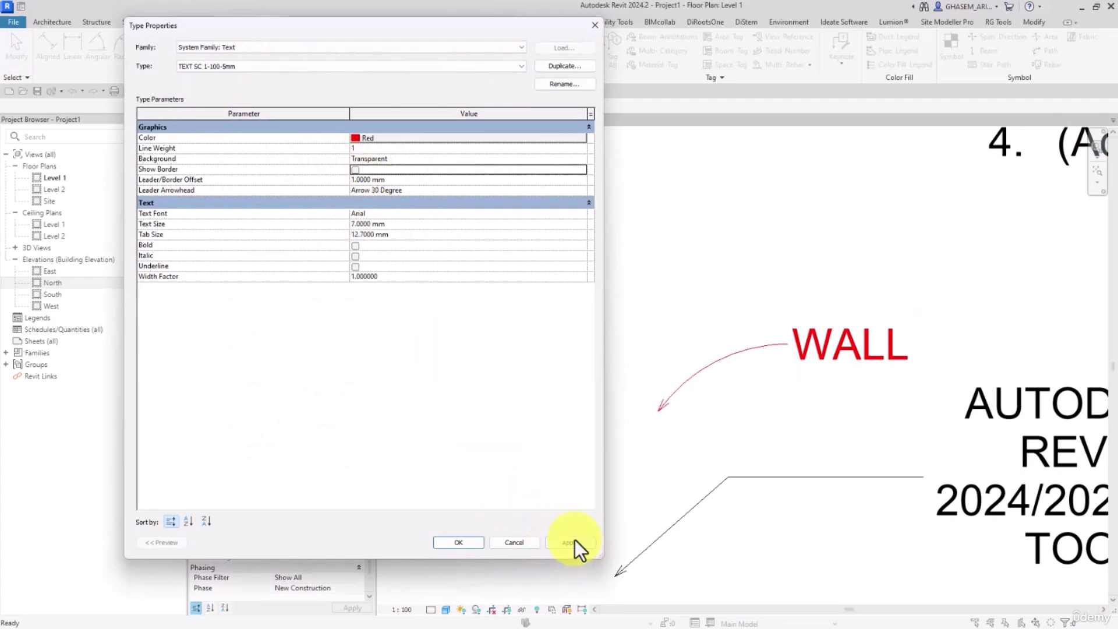
click(408, 184)
text(0)
click(446, 256)
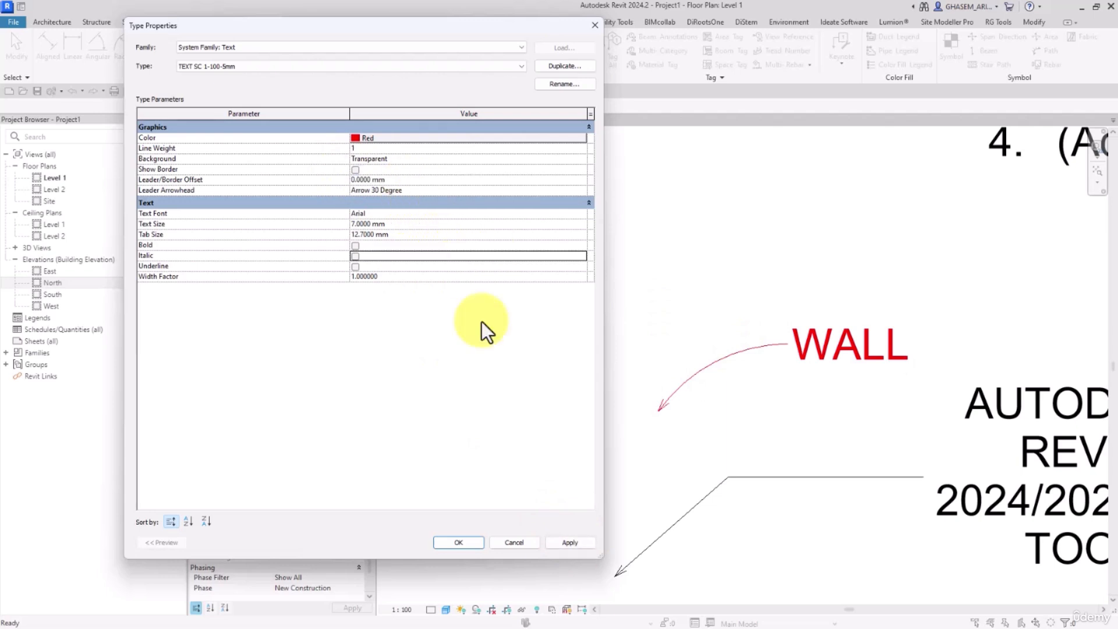
click(581, 539)
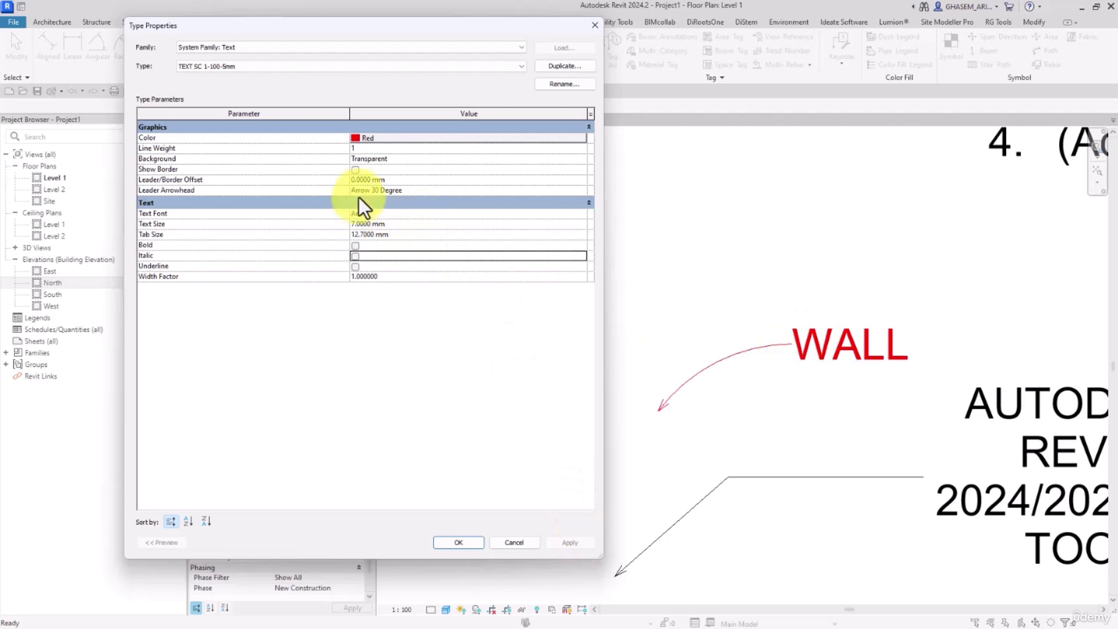
Set the Leader/Border Offset of the TEXT SC 1-100-5mm type to 5 mm and confirm the type properties
click(441, 182)
text(5)
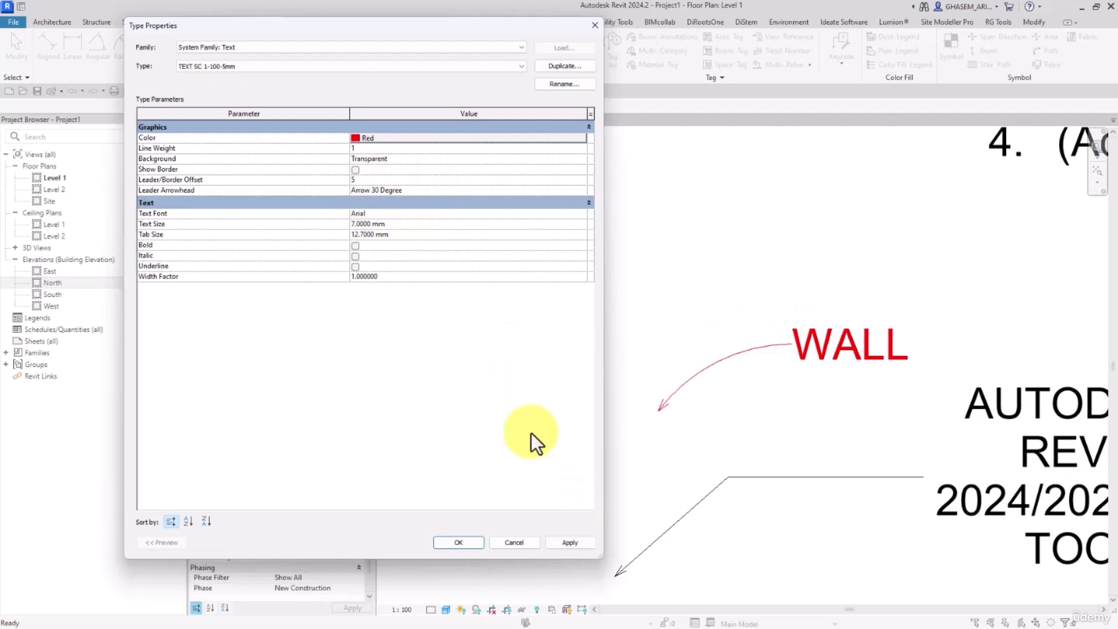
click(574, 542)
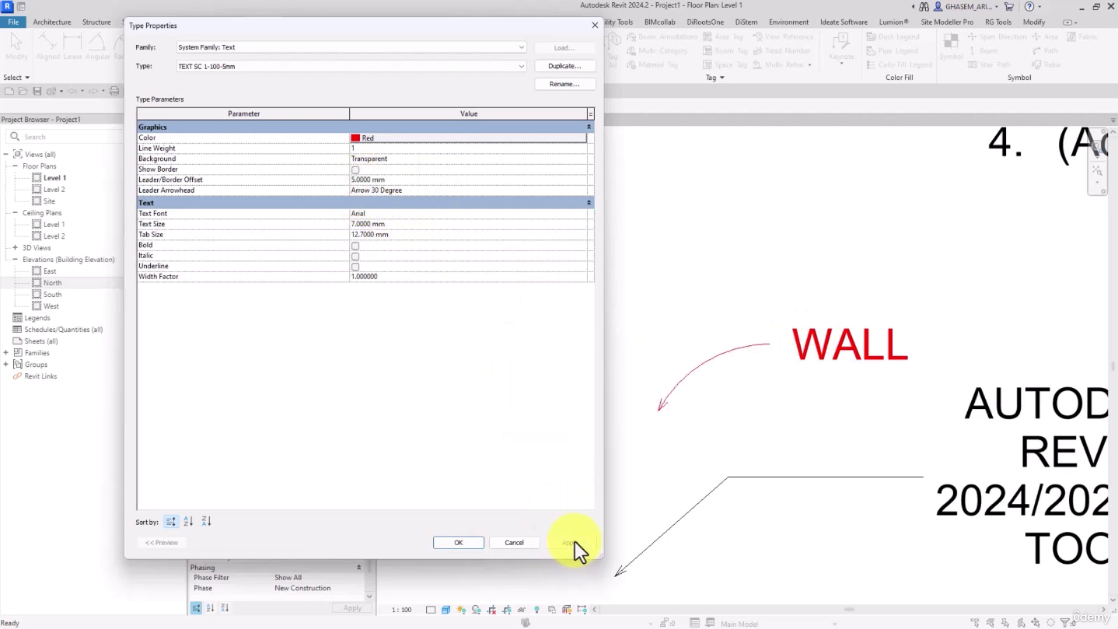
click(461, 542)
Move the centered AUTODESK REVIT 2024/2025-BIM TOOL note to clear space left of the numbered list and remove both its leaders
scroll(795, 402, down, 2)
middle_drag(775, 383, 630, 384)
scroll(725, 368, down, 1)
middle_drag(857, 403, 725, 362)
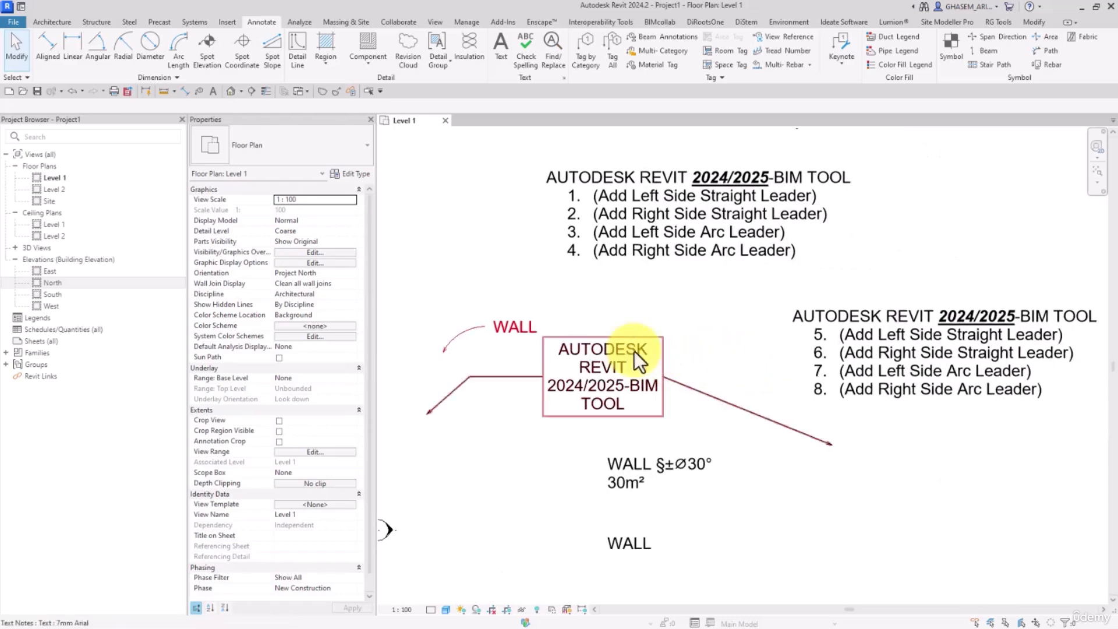
drag(631, 348, 572, 250)
middle_drag(526, 239, 825, 337)
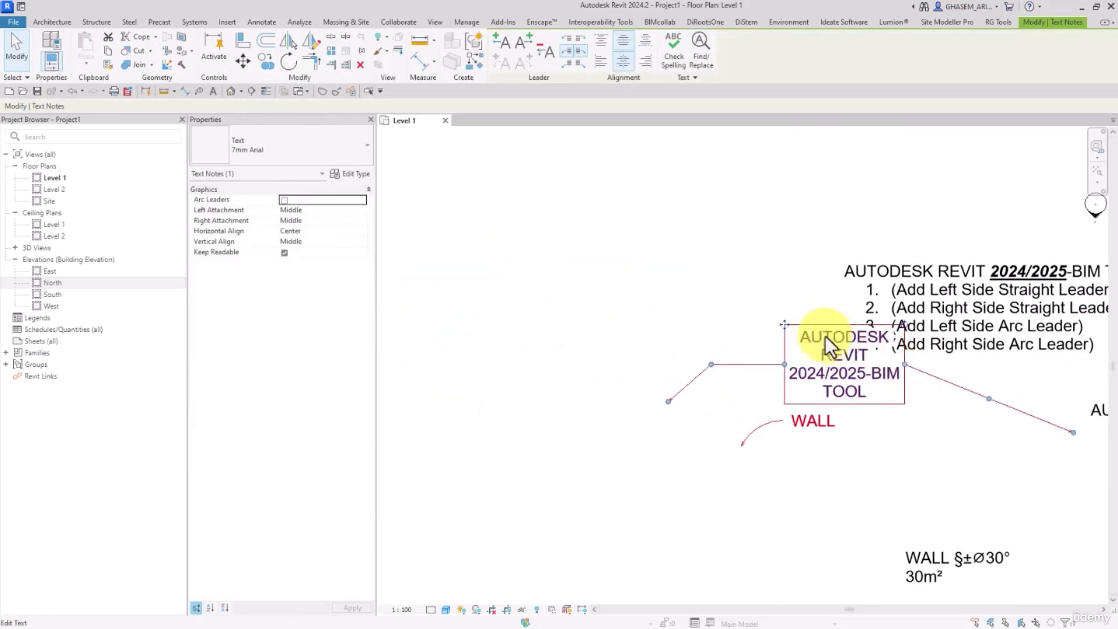
drag(789, 336, 561, 254)
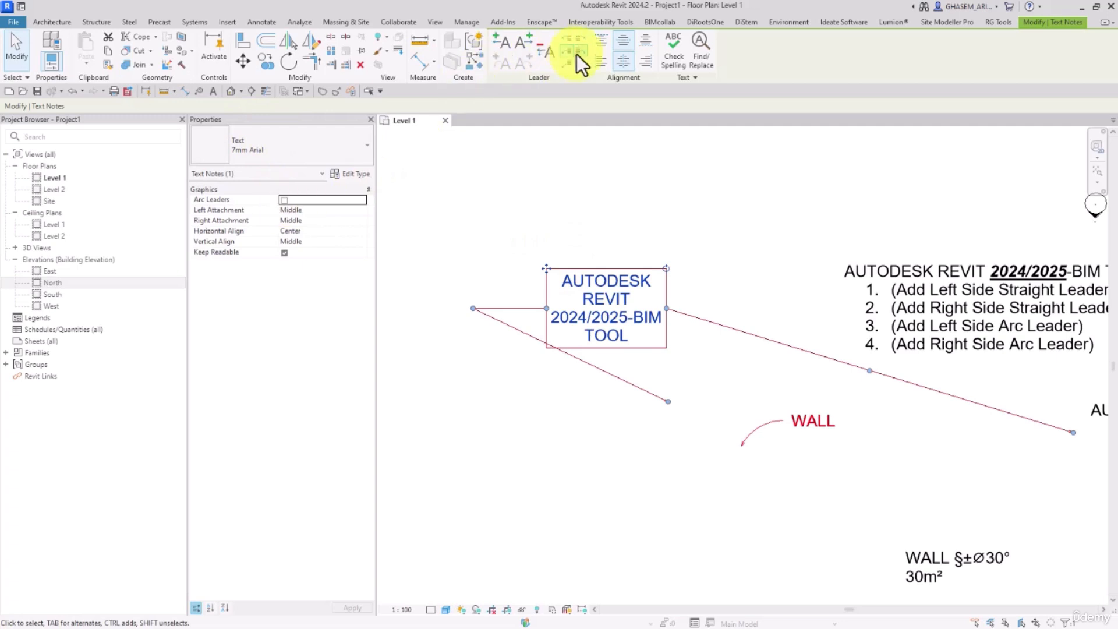
click(549, 53)
middle_drag(555, 178, 611, 187)
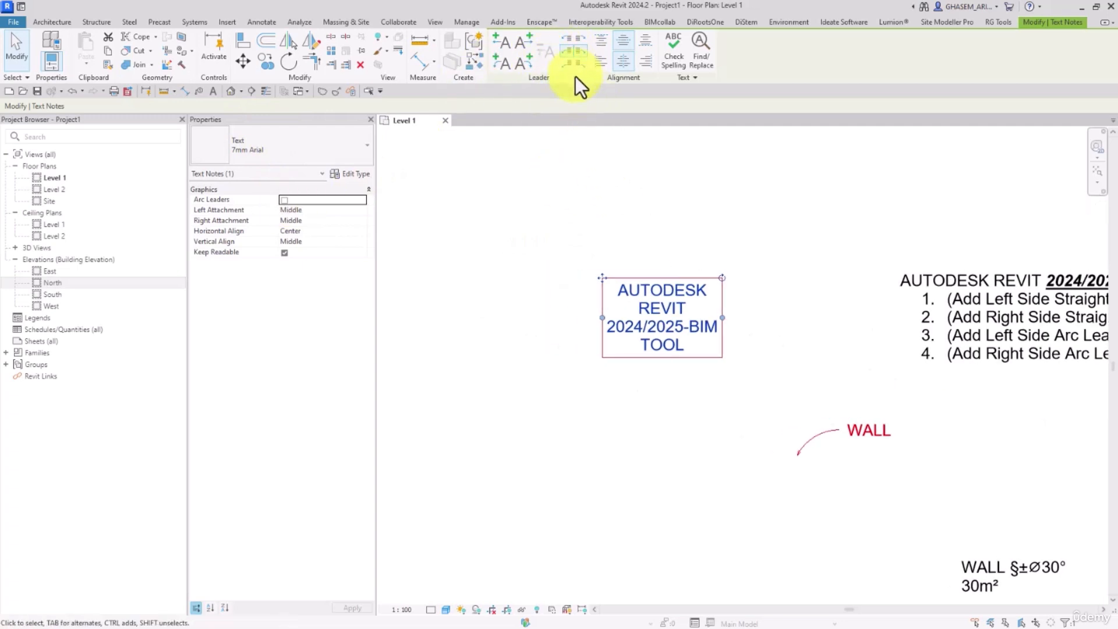
Left-align the AUTODESK REVIT note's text and add a right-side arc leader with its arrowhead pulled outward and down
click(601, 62)
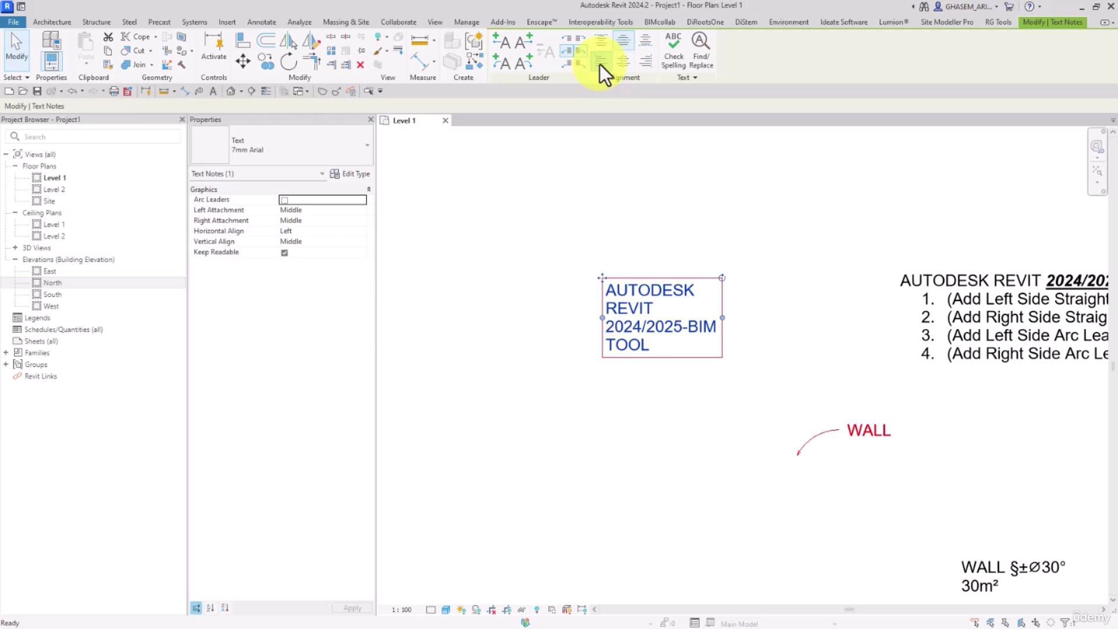
click(527, 65)
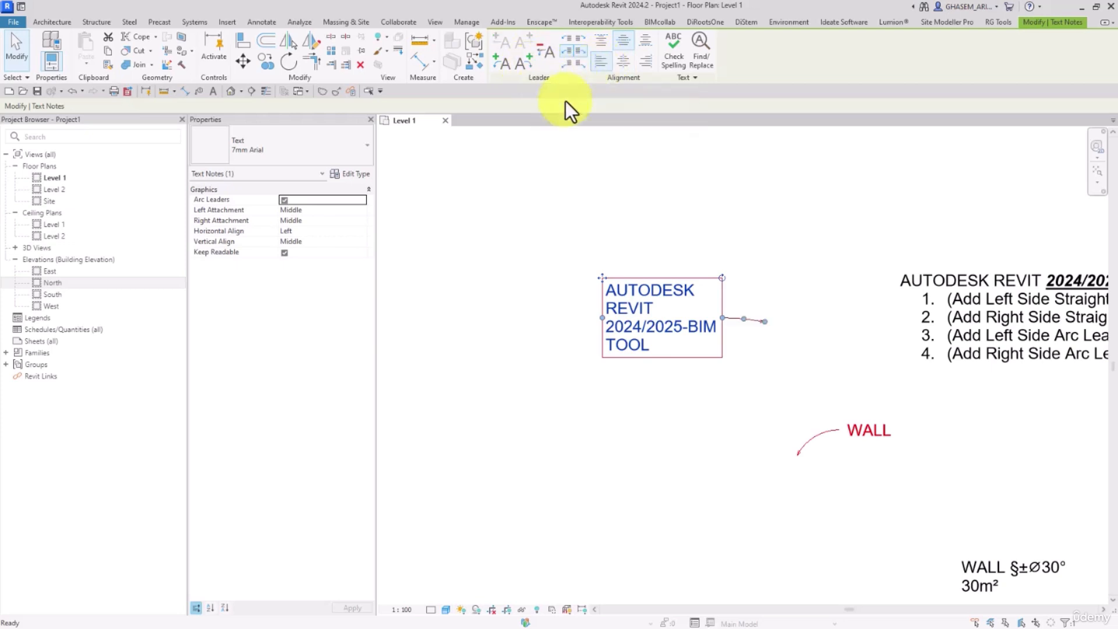
drag(764, 324, 869, 372)
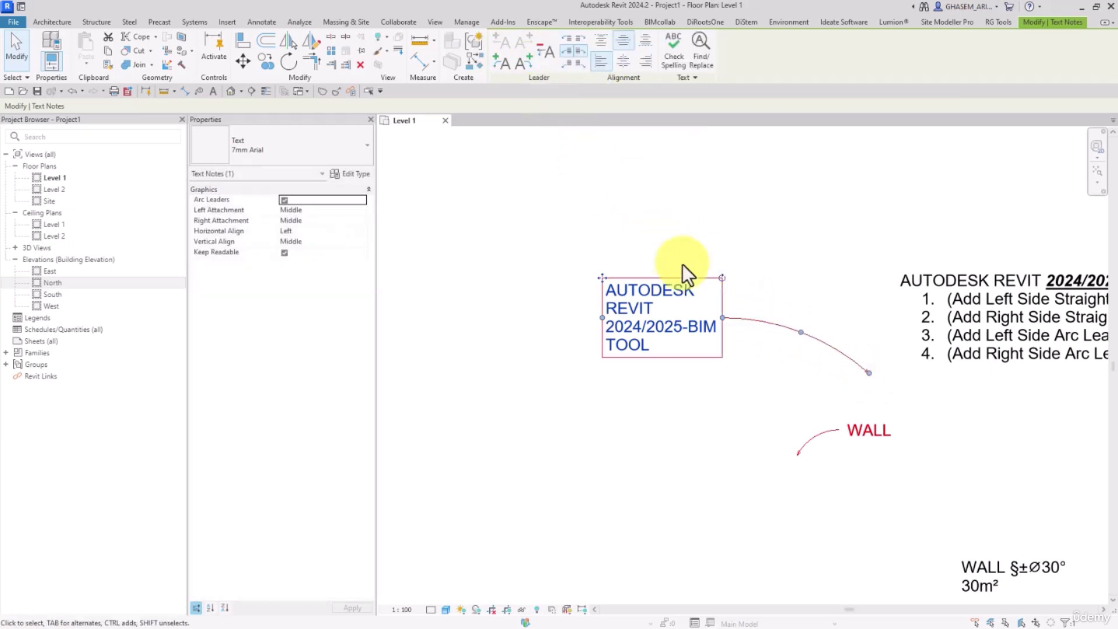
middle_drag(682, 264, 644, 241)
Set the note's left leader attachment to Top and try Top and Middle for the right leader, finishing with Bottom
click(568, 39)
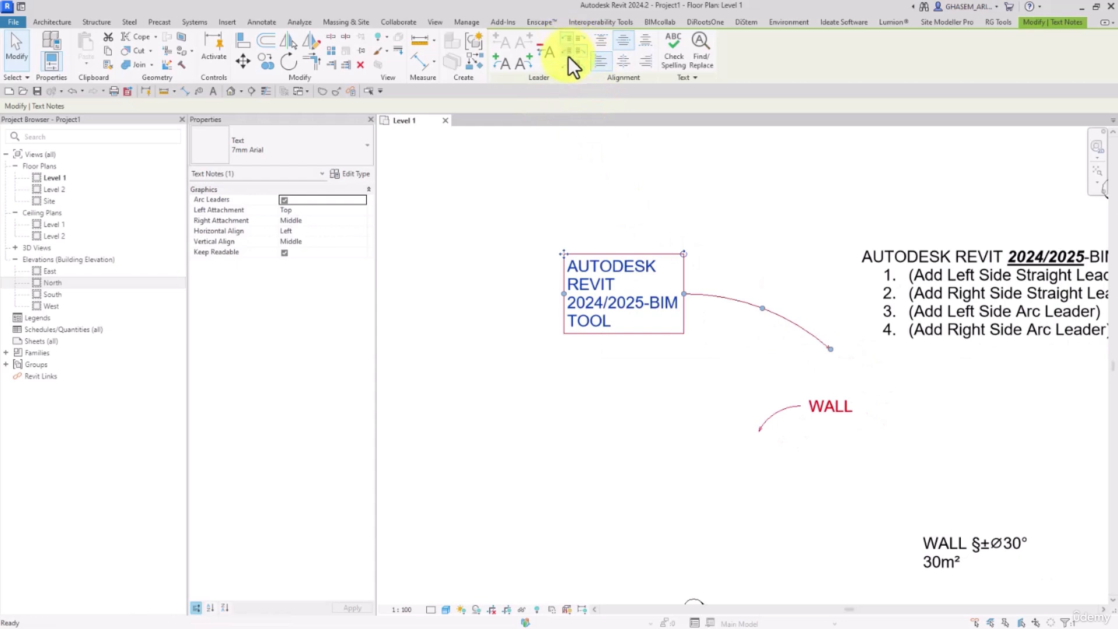
click(577, 64)
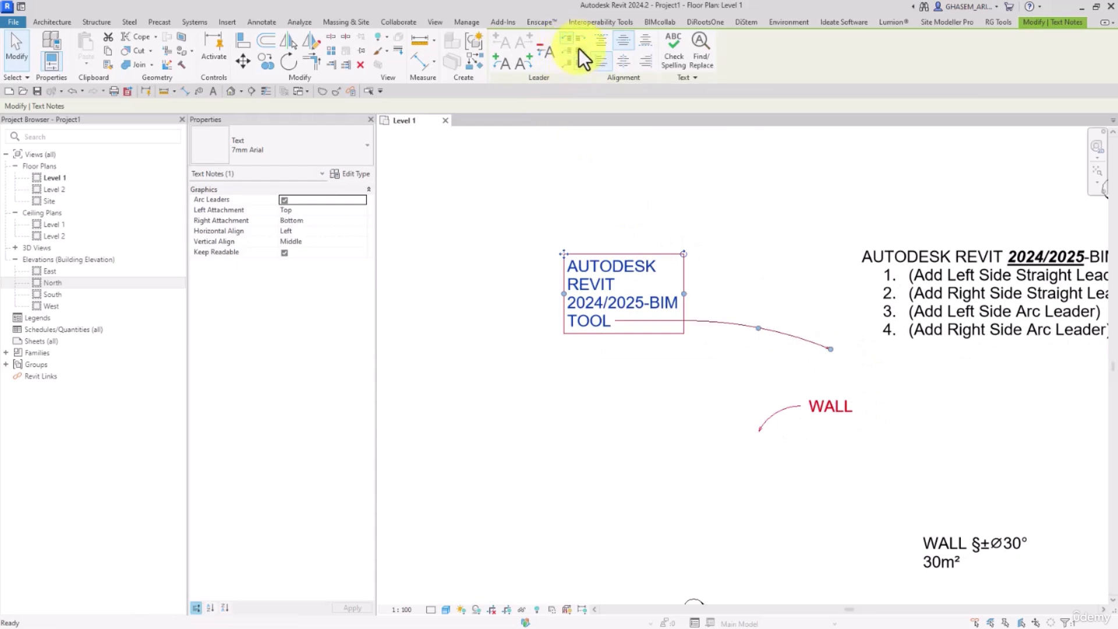
click(582, 41)
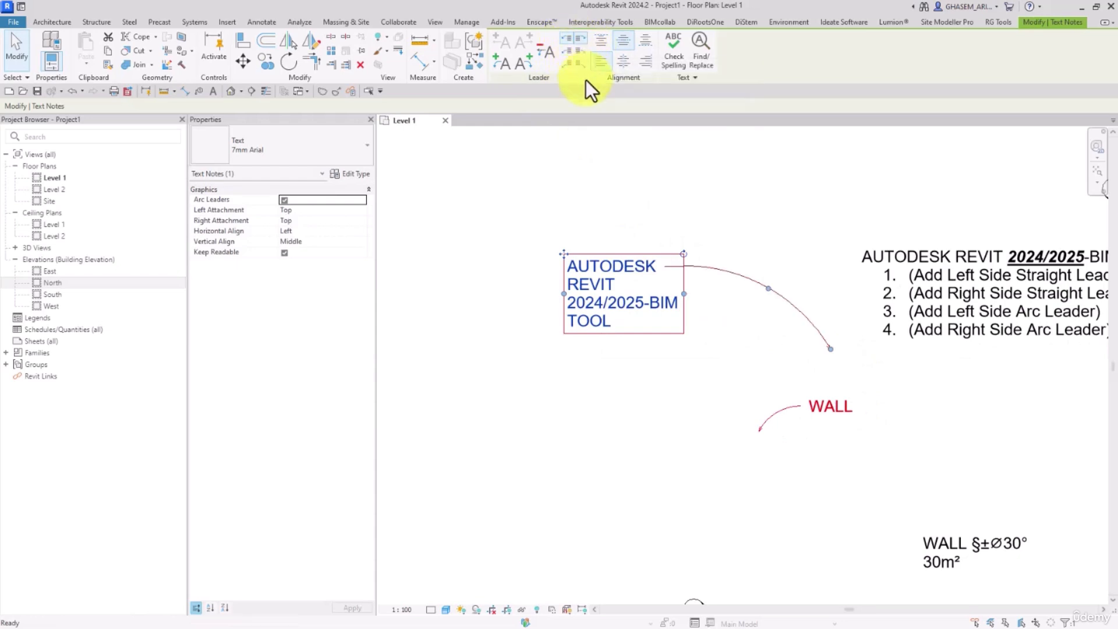
click(582, 64)
click(582, 53)
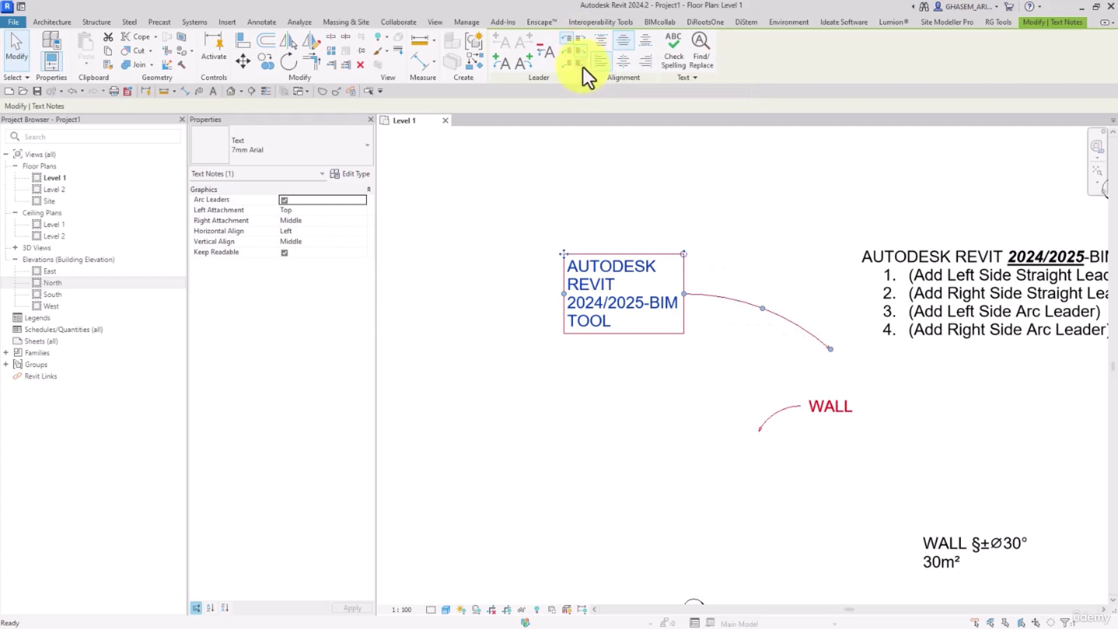
click(582, 67)
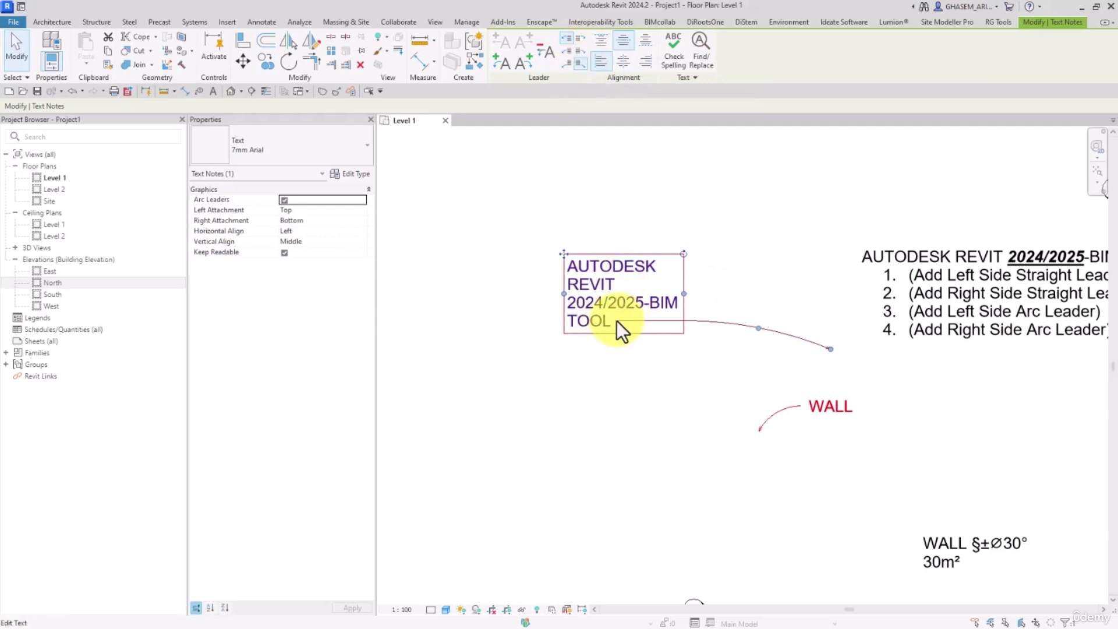
Duplicate the TEXT SC 1-100-5mm text type under the name TEXT SC 1-100-7mm
click(353, 174)
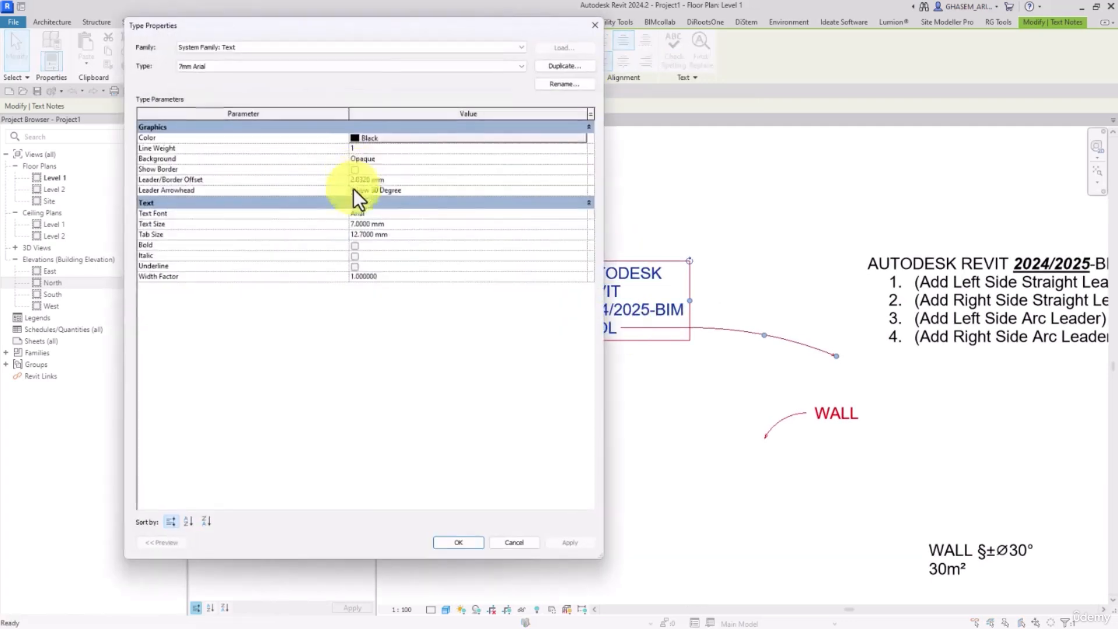
click(333, 66)
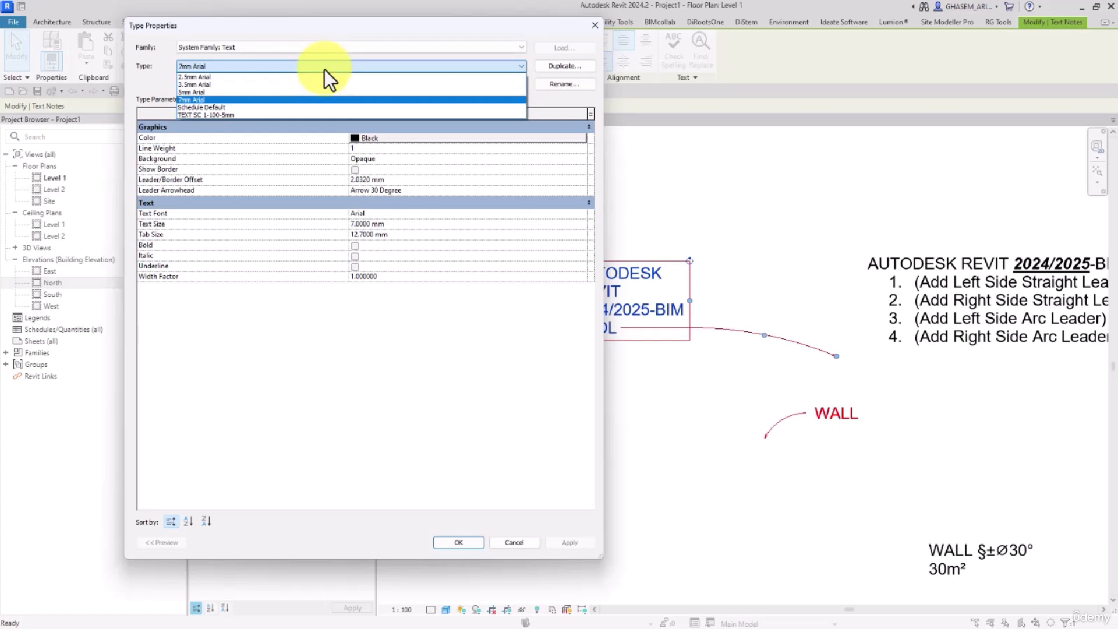
click(201, 114)
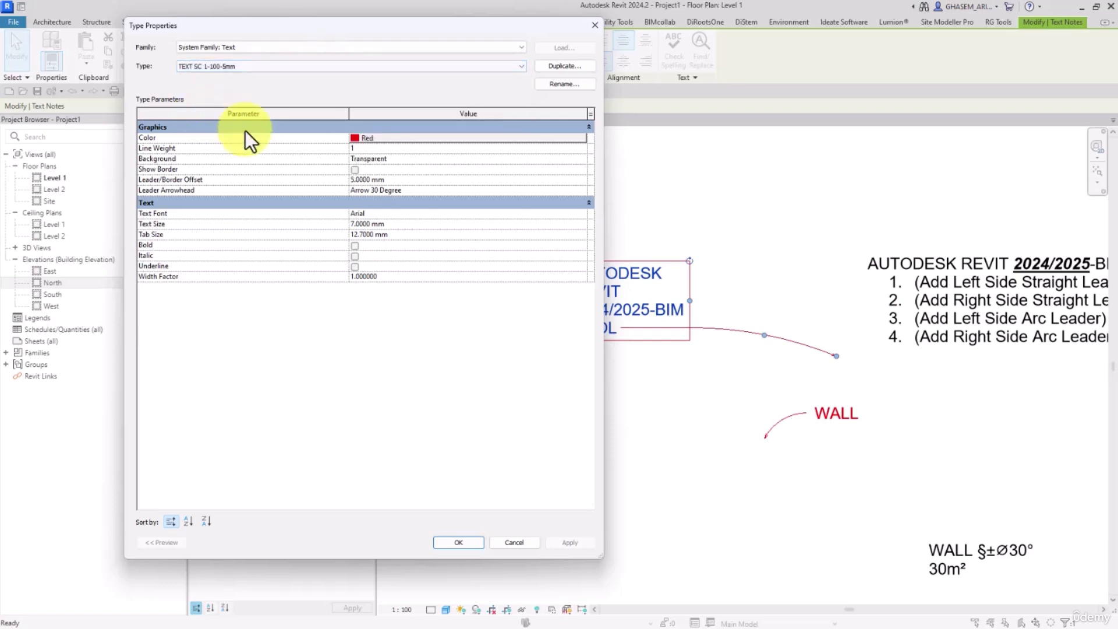
click(560, 67)
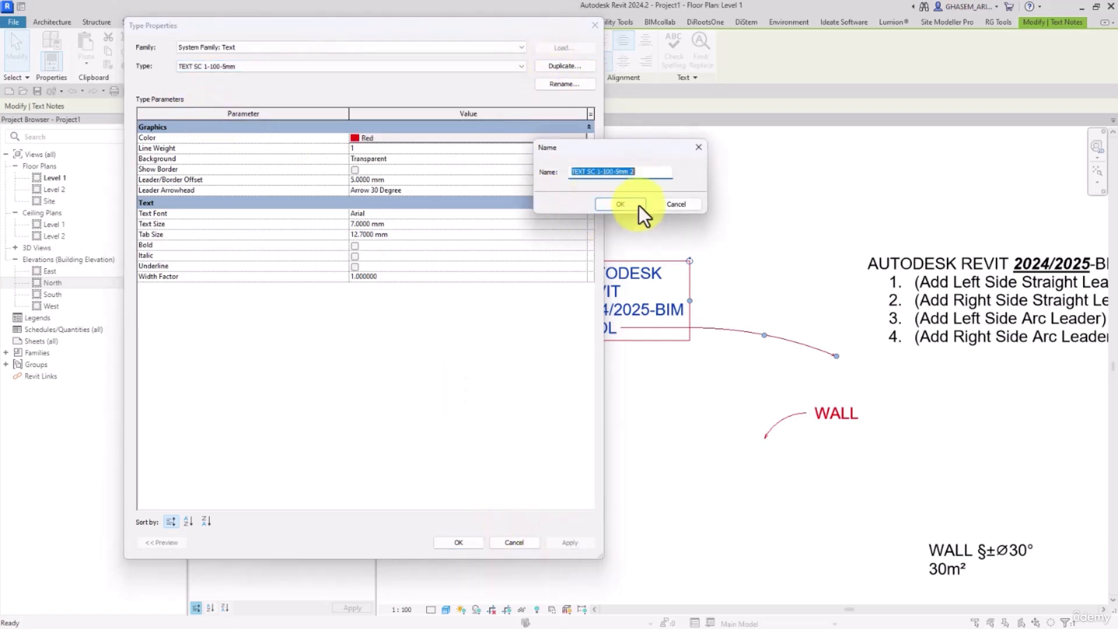
click(611, 173)
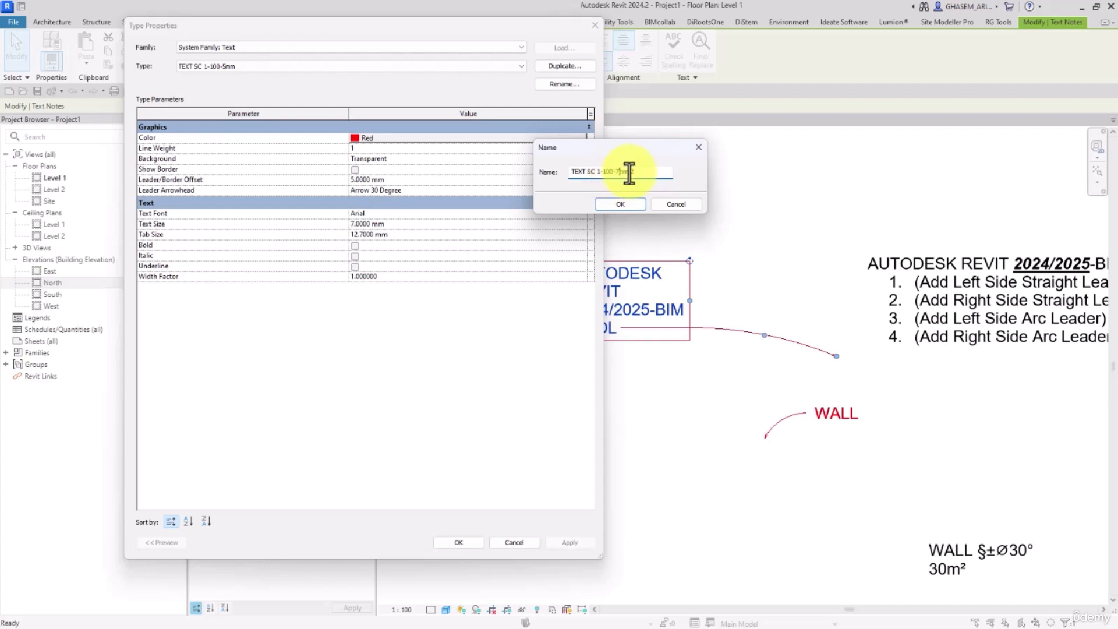
drag(628, 173, 685, 173)
key(BackSpace)
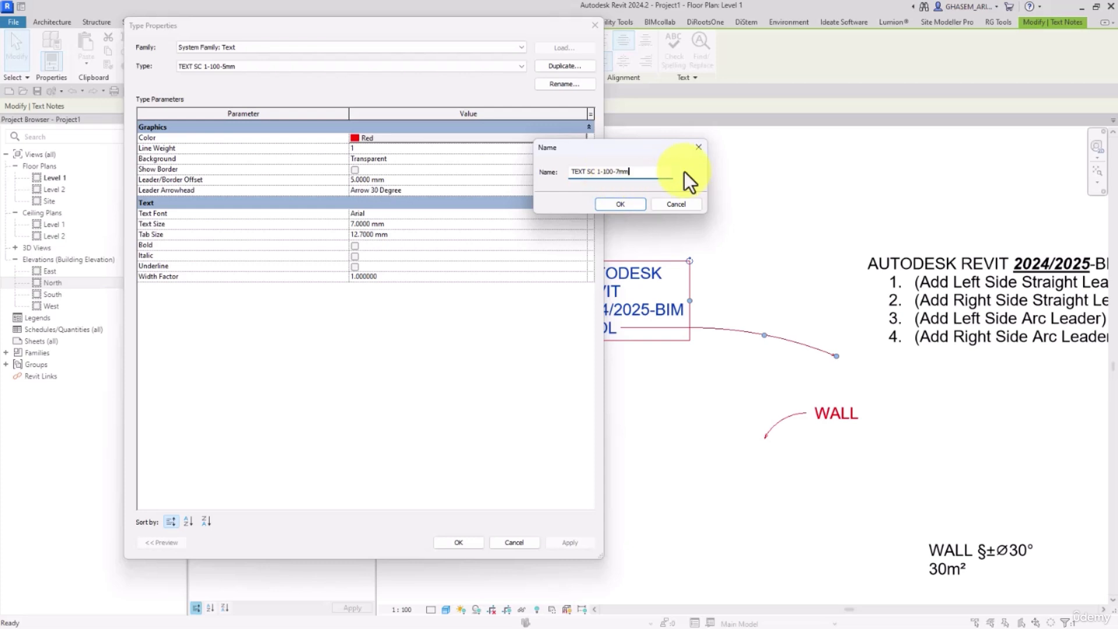
click(631, 205)
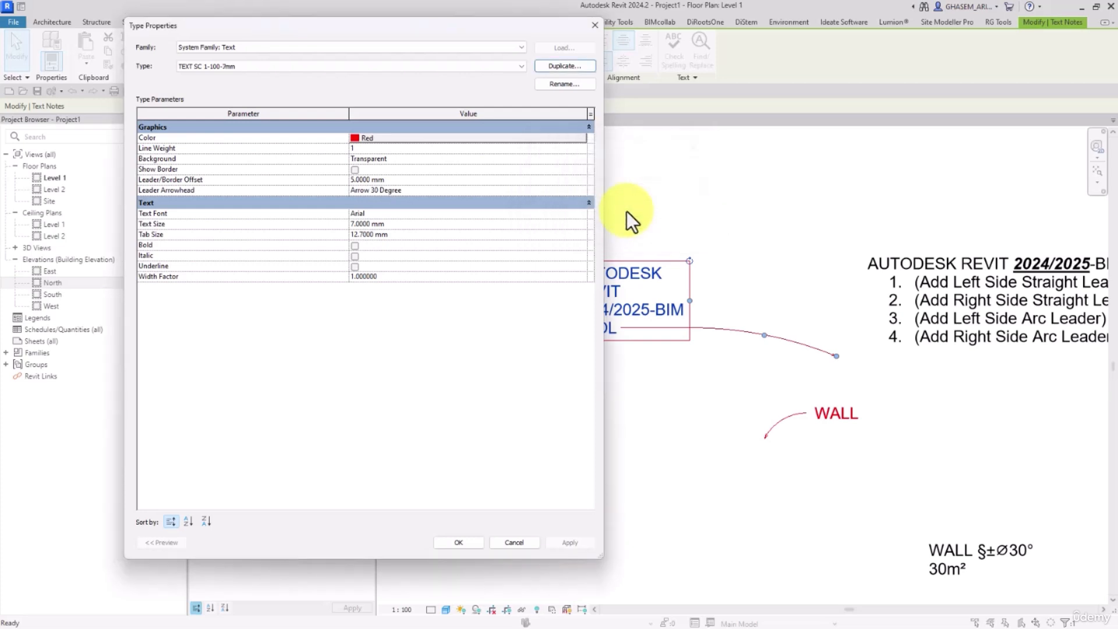
Set the TEXT SC 1-100-7mm type's Leader/Border Offset to 10 mm and apply the type to the AUTODESK REVIT note
click(421, 181)
text(0)
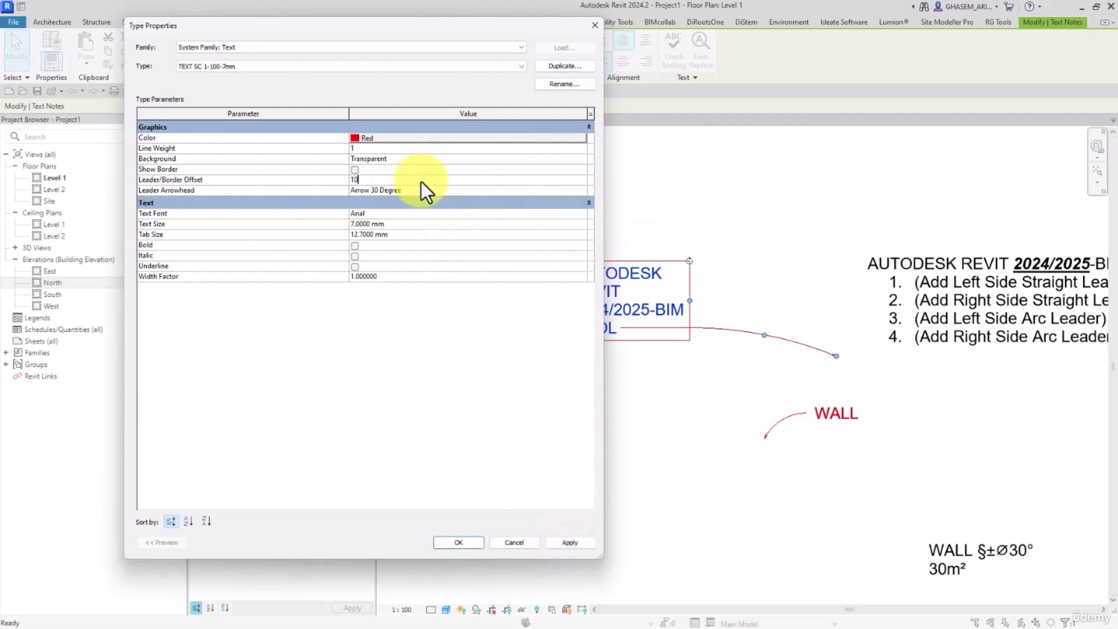
click(571, 542)
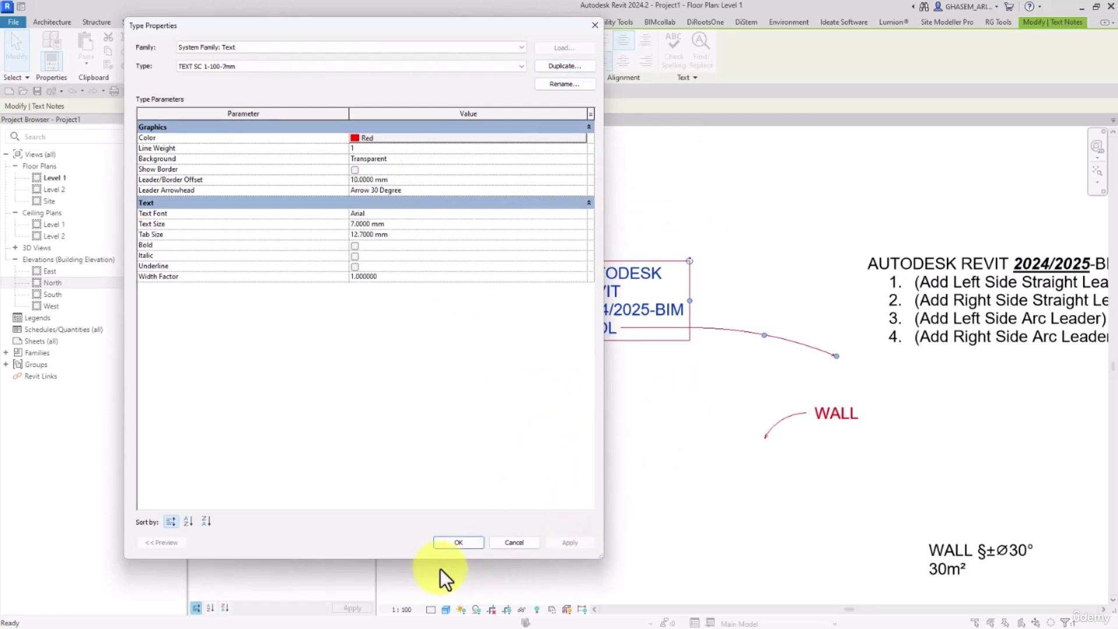
click(472, 541)
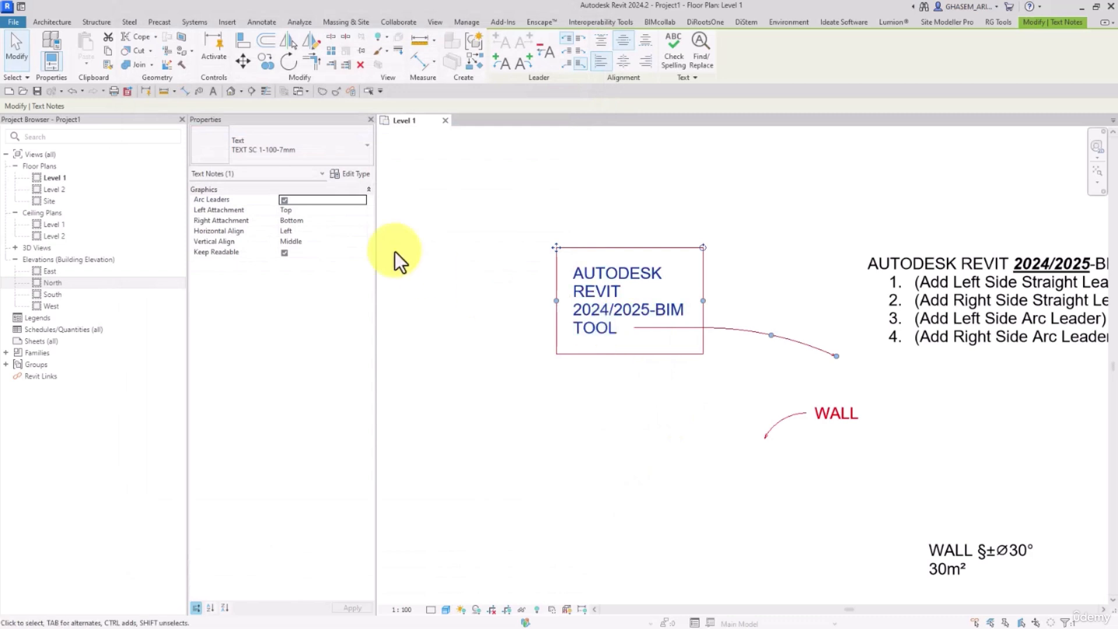
Set the TEXT SC 1-100-7mm type's Leader/Border Offset to 50 mm and deselect the AUTODESK REVIT note
click(351, 174)
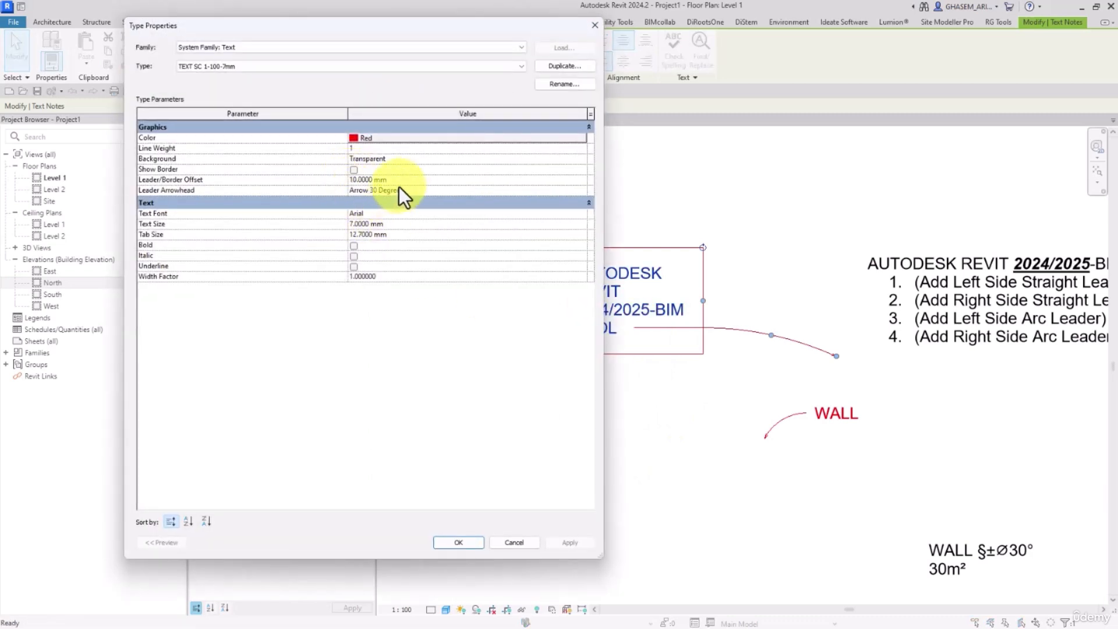
click(408, 181)
text(50)
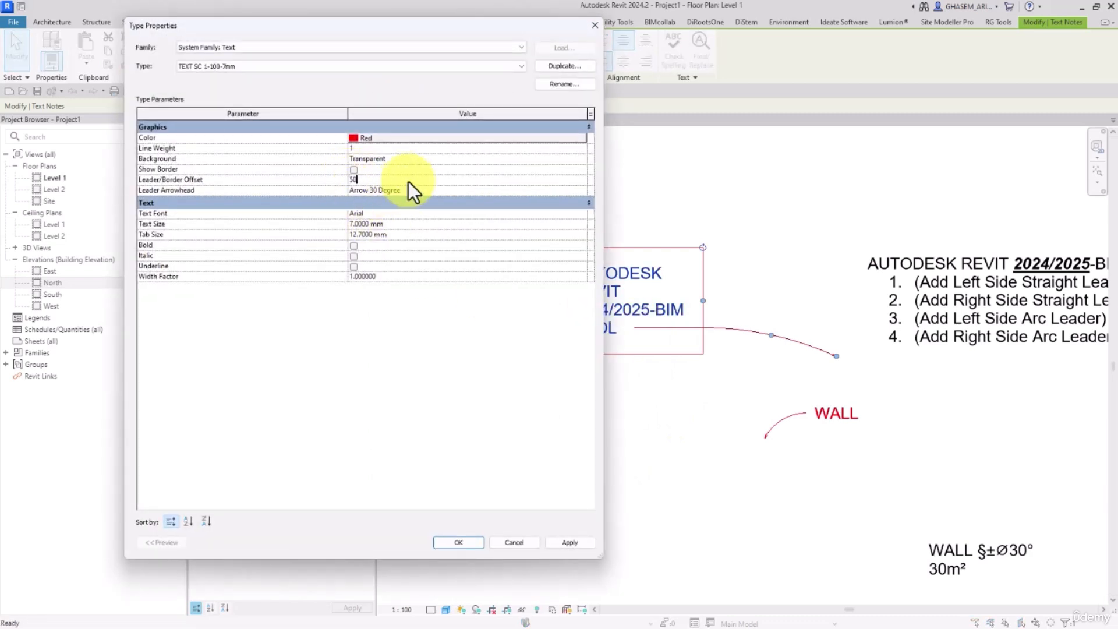
click(460, 542)
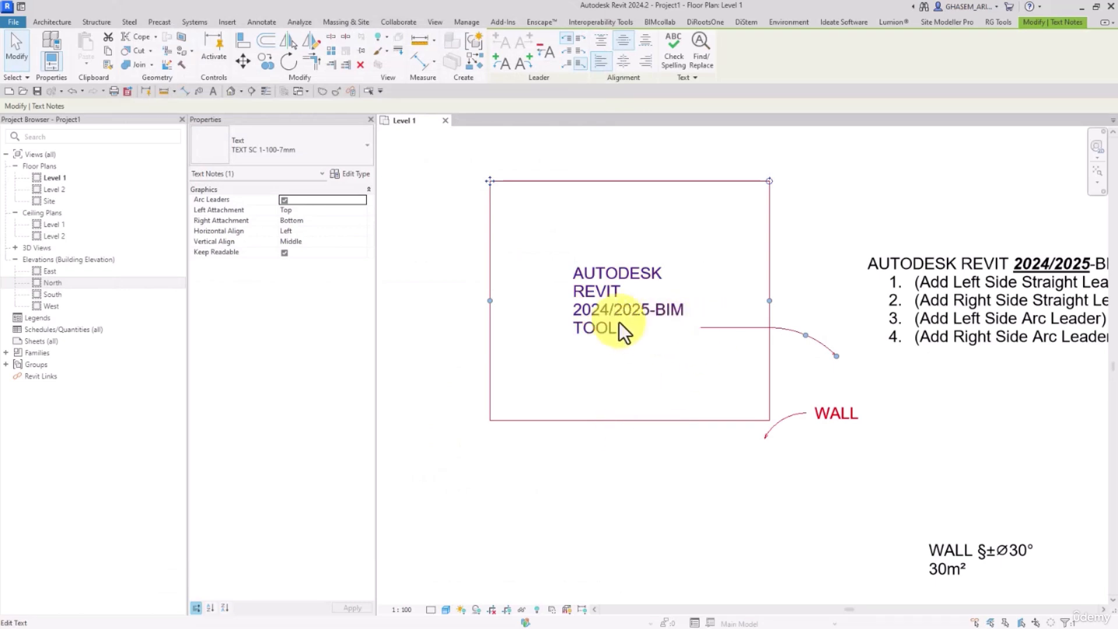
key(Escape)
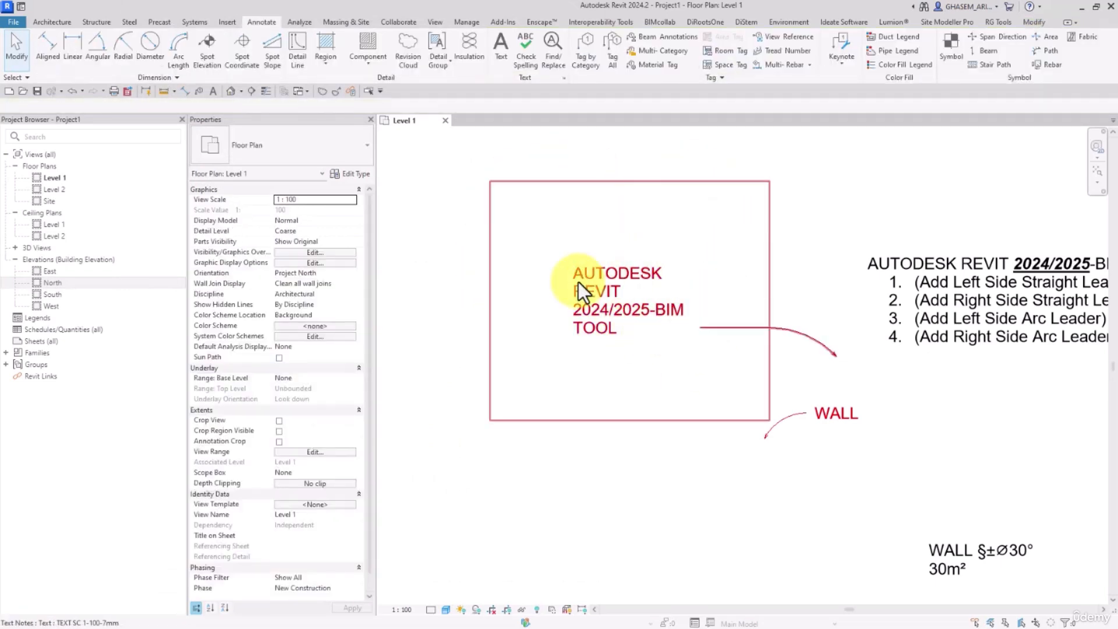
Move the red WALL note with its arc leader further down, away from the AUTODESK REVIT note
scroll(582, 265, down, 2)
scroll(685, 334, up, 1)
click(756, 306)
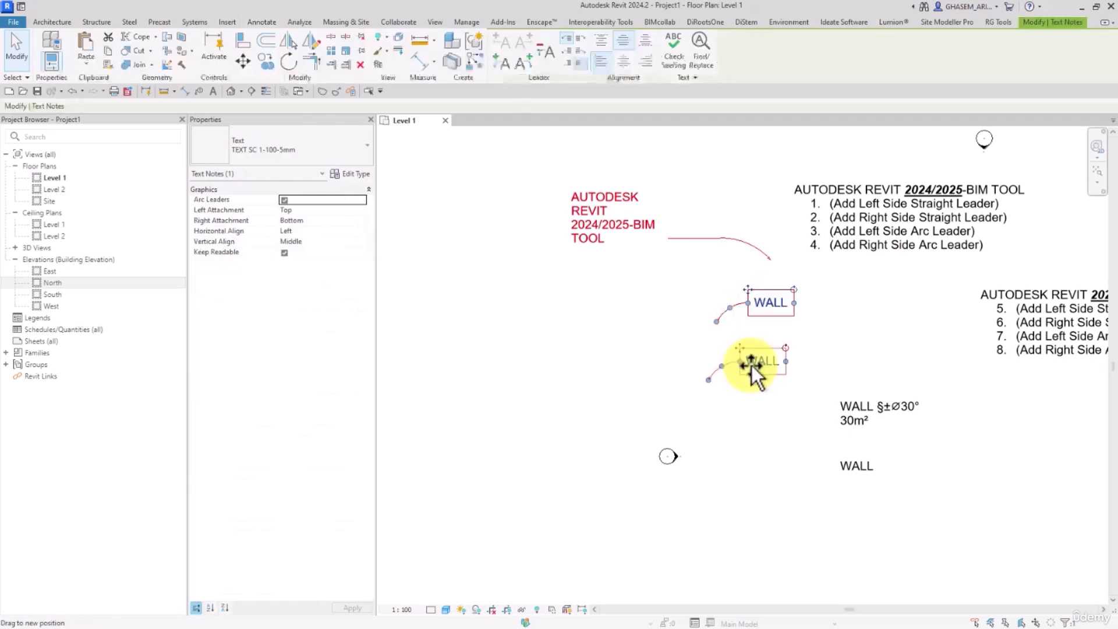
scroll(752, 365, up, 3)
key(Escape)
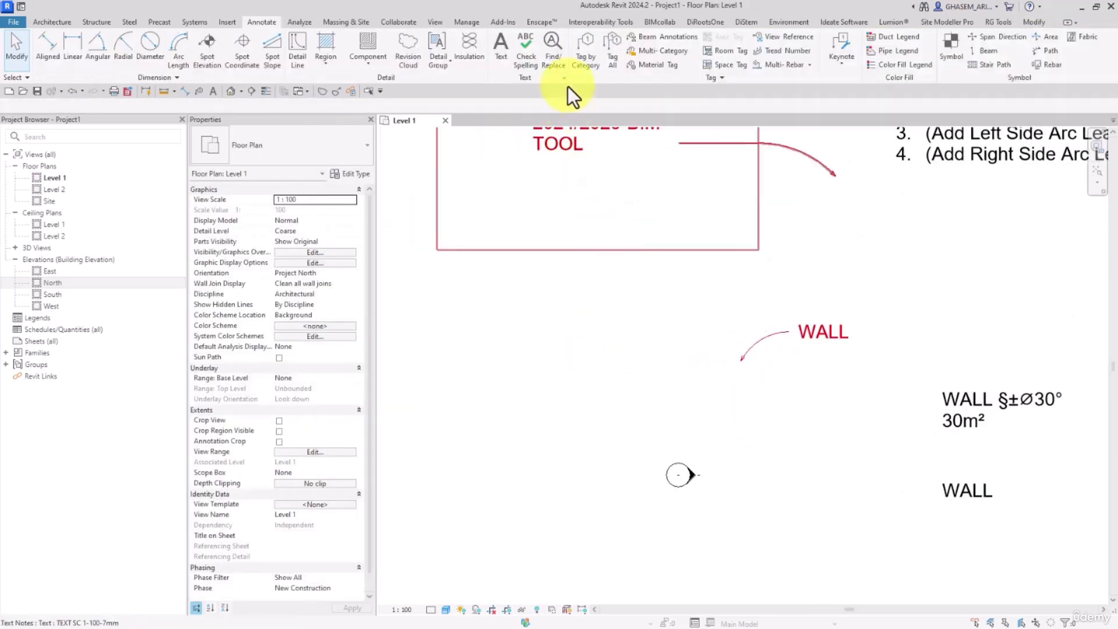
Set the Leader/Border Offset of the TEXT SC 1-100-5mm text type to 1 mm
click(566, 79)
click(227, 64)
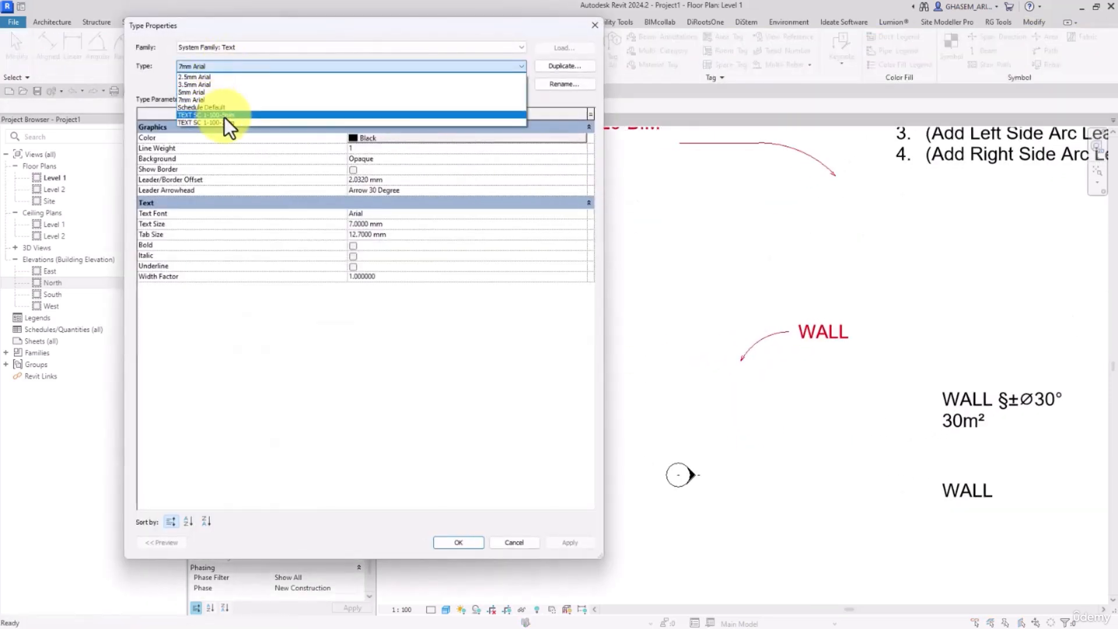
click(226, 116)
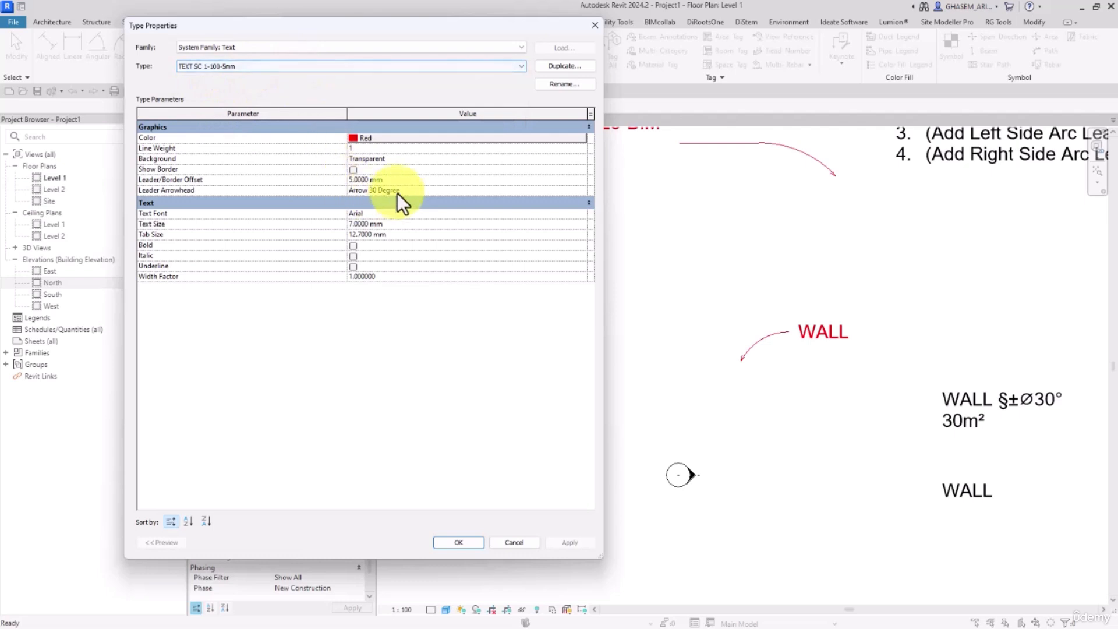
click(366, 180)
text(1)
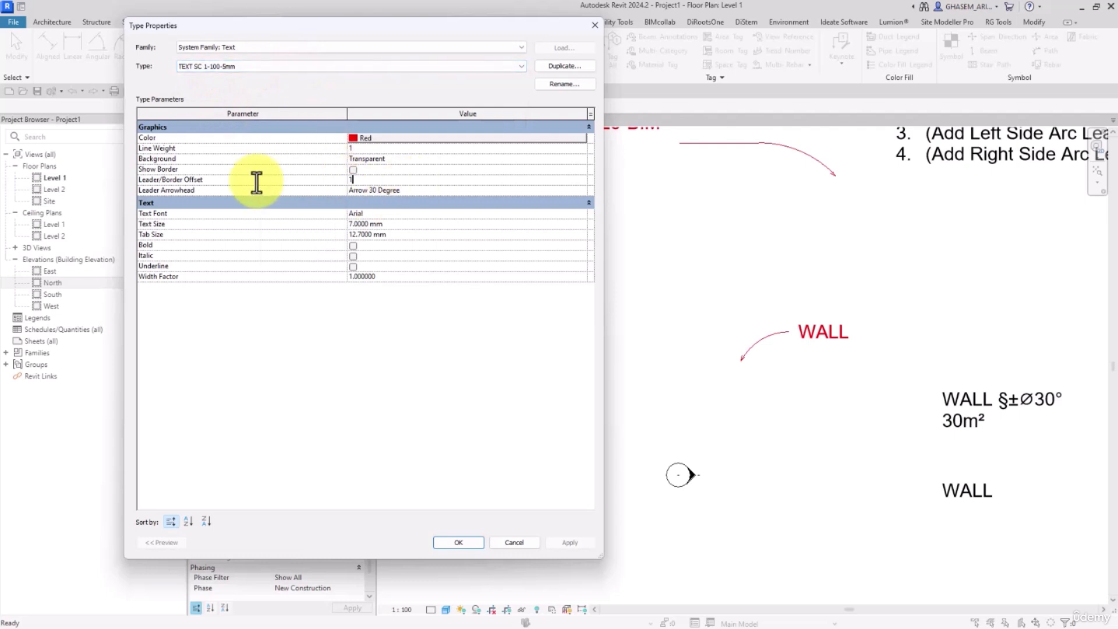
click(582, 542)
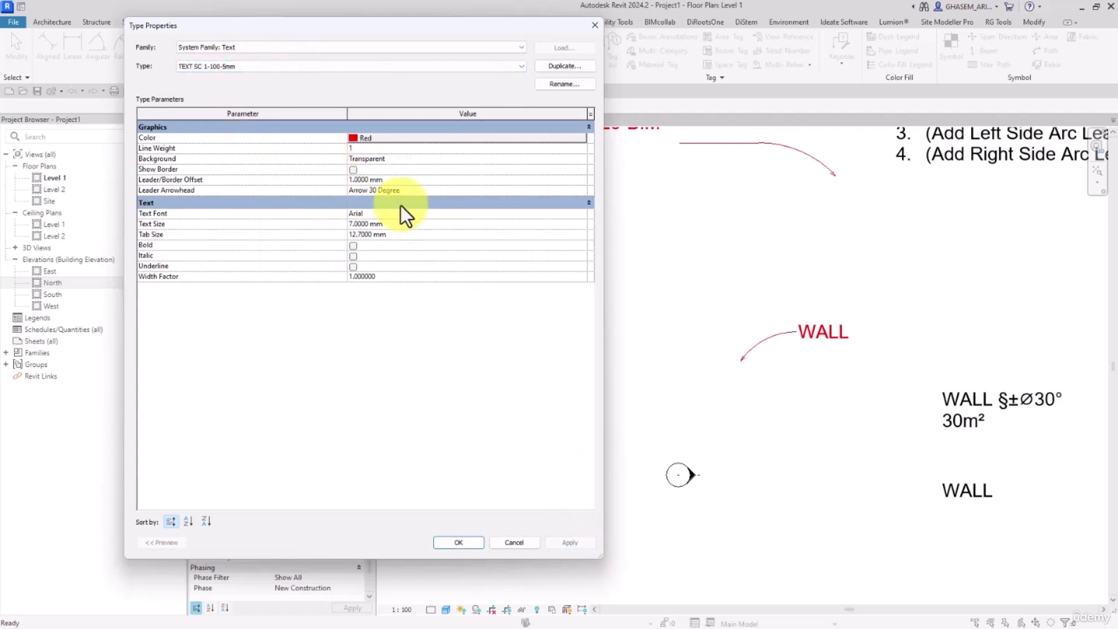
Turn on Show Border for the TEXT SC 1-100-5mm type and accept the type changes
click(352, 169)
click(573, 544)
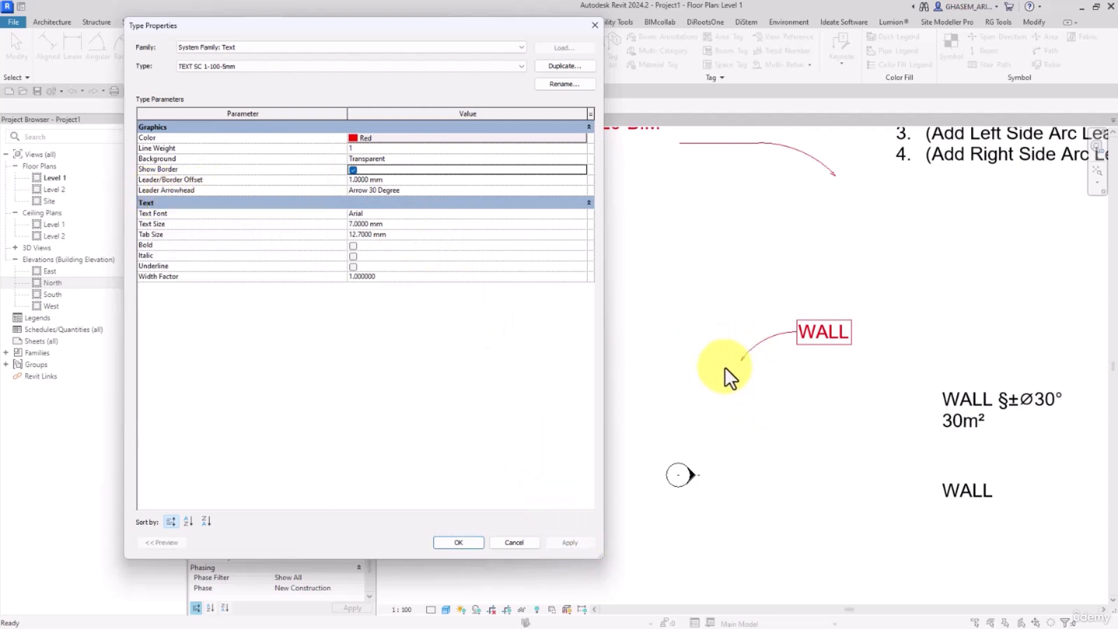
click(459, 542)
Reopen the TEXT SC 1-100-5mm type's properties and set its Leader Arrowhead to Filled Box 2.5mm
scroll(763, 321, up, 4)
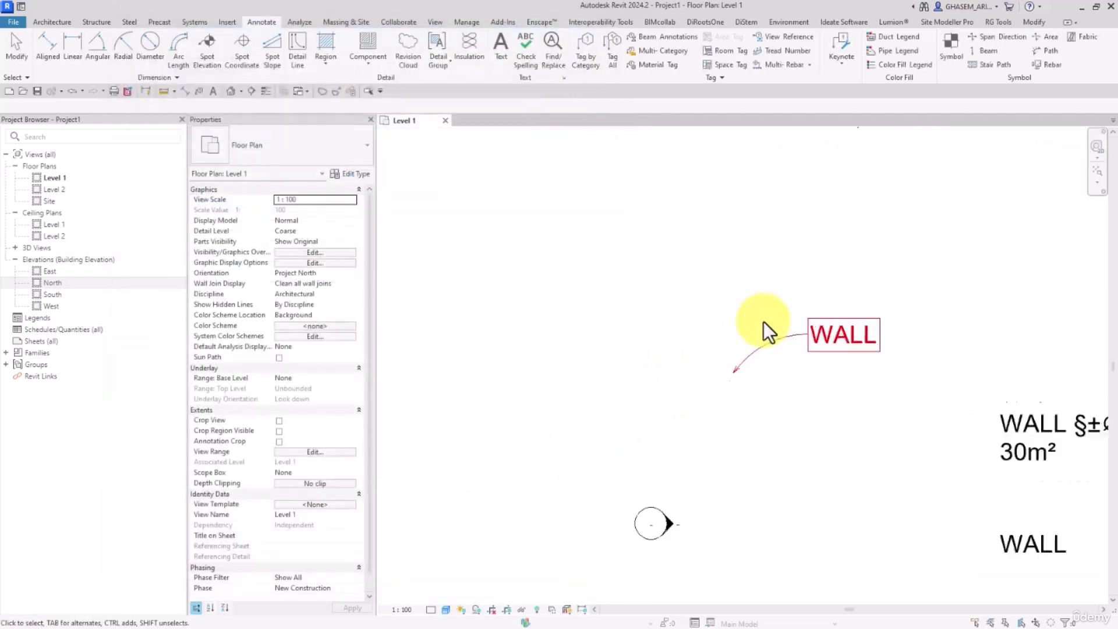
click(563, 78)
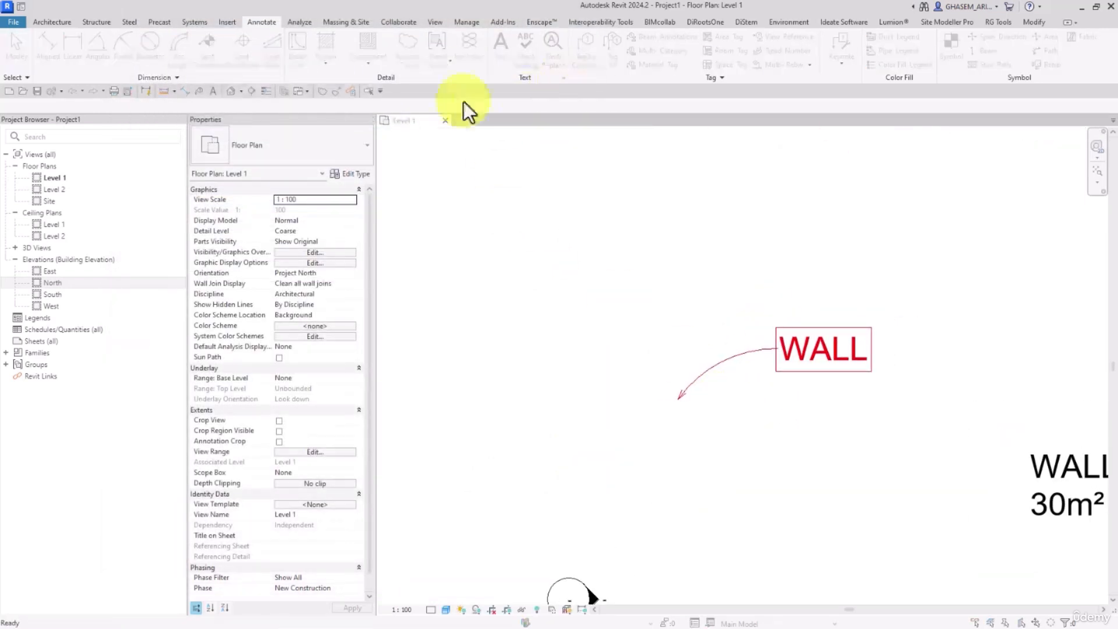
click(202, 65)
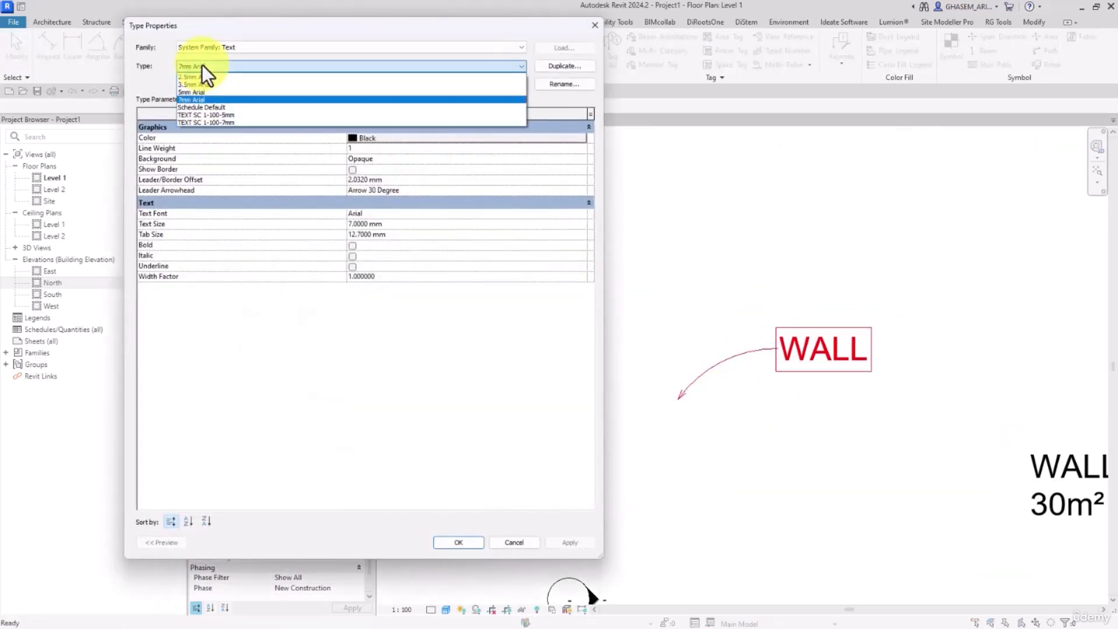
click(193, 116)
click(584, 192)
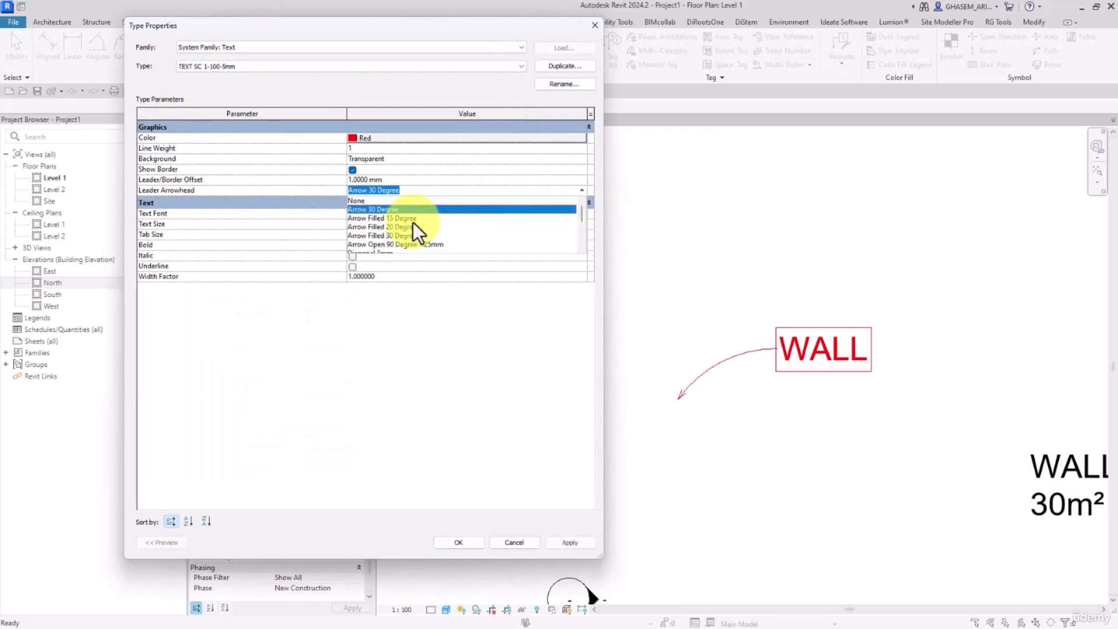
scroll(390, 238, down, 3)
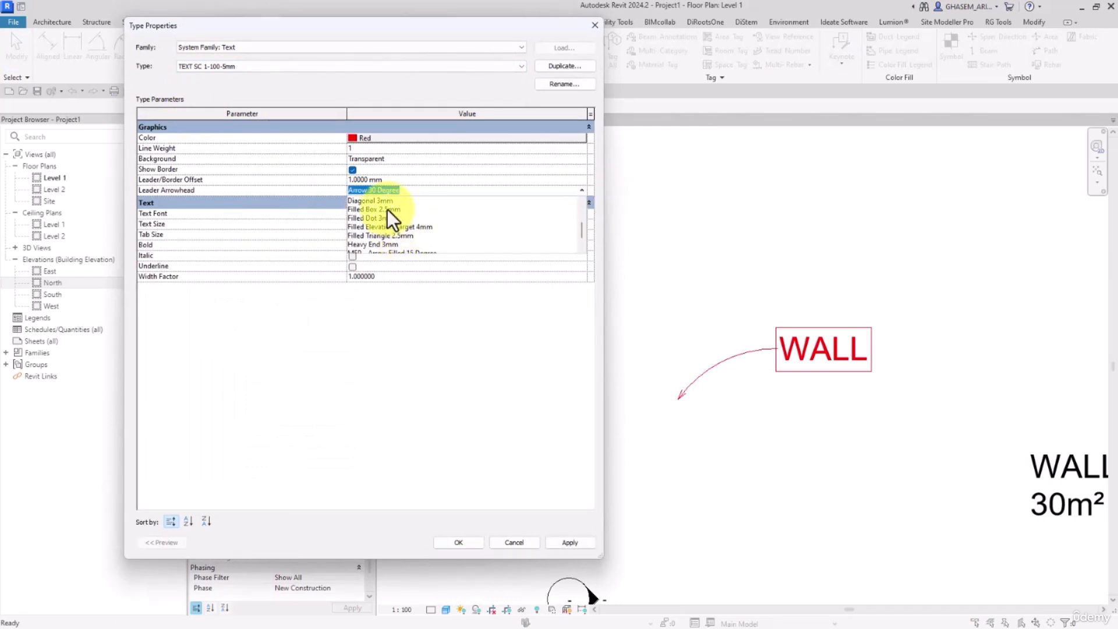
click(387, 210)
click(567, 542)
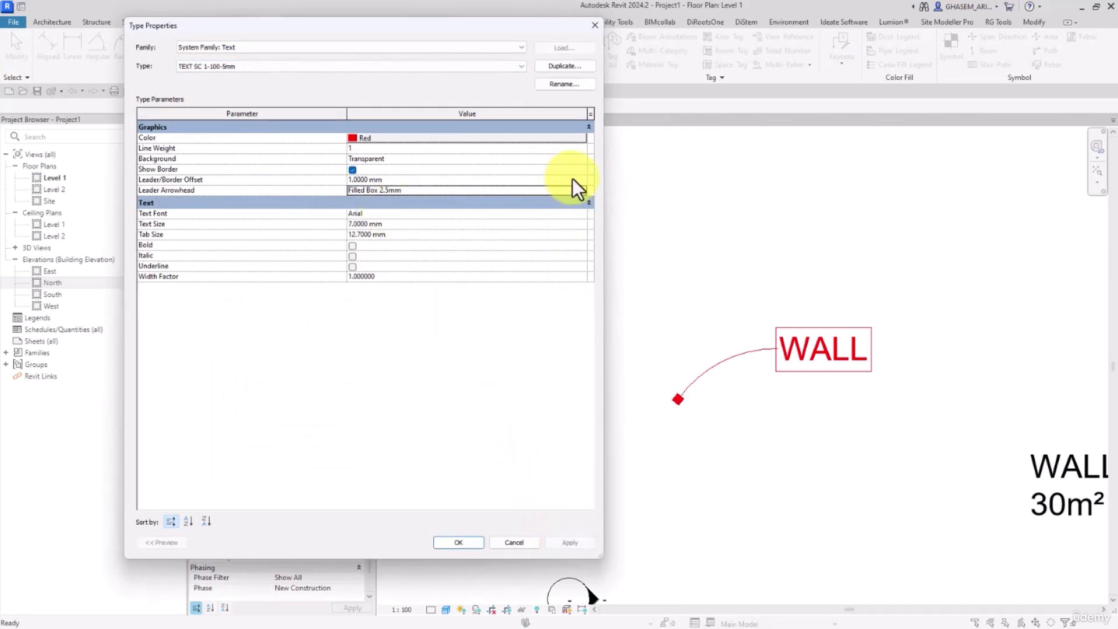
Try the Diagonal 3mm and Heavy End 3mm leader arrowheads on the TEXT SC 1-100-5mm type
click(581, 191)
click(390, 239)
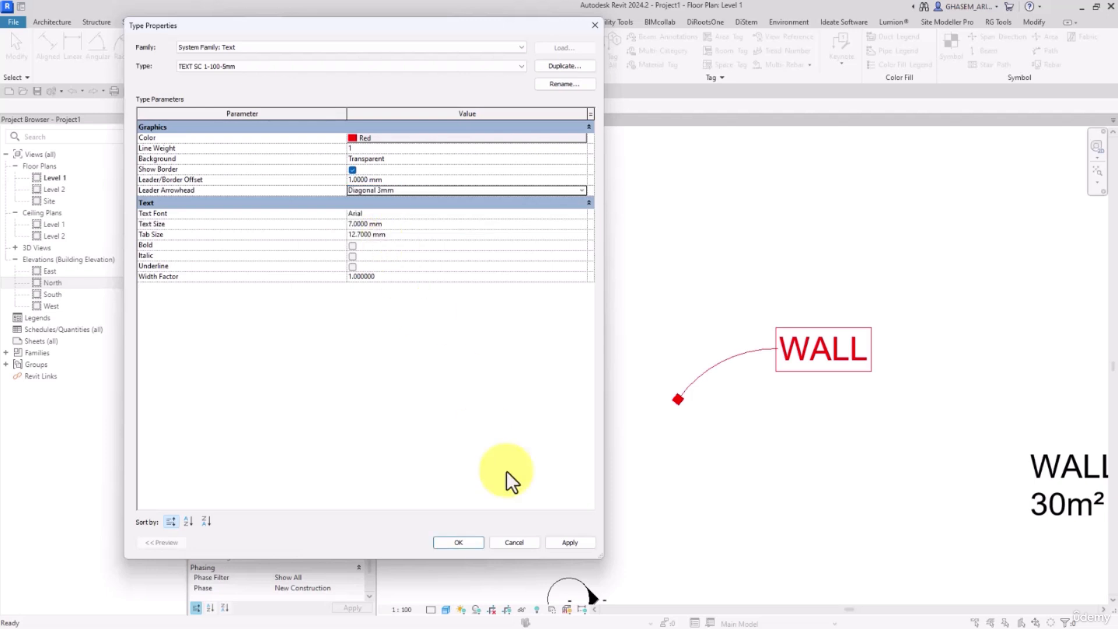
click(576, 543)
click(581, 191)
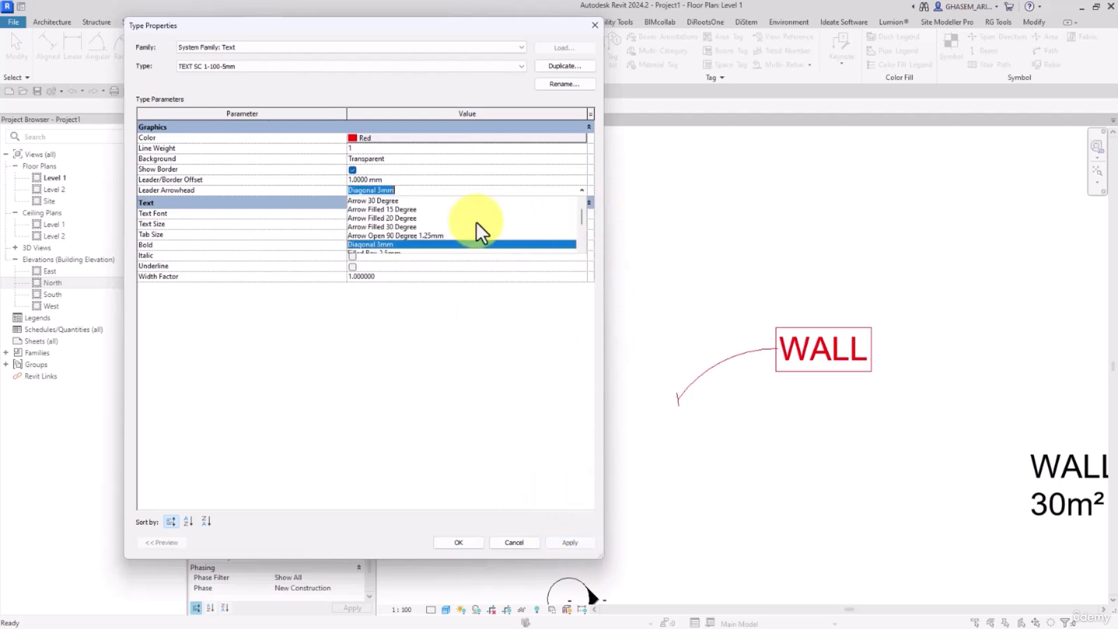
scroll(453, 228, down, 2)
scroll(425, 232, down, 1)
click(383, 228)
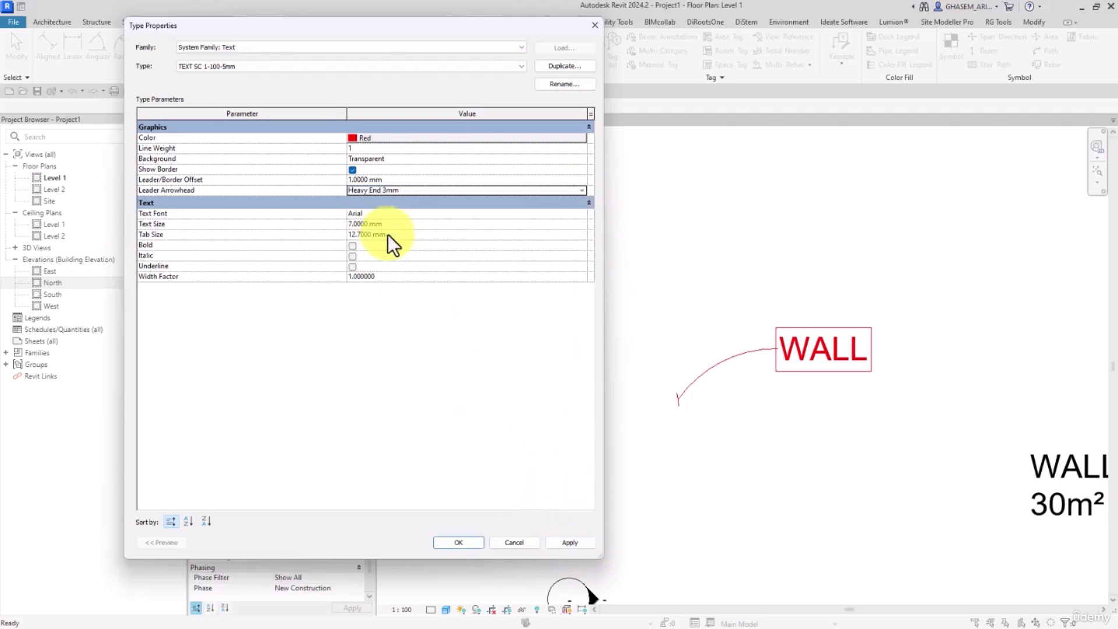
click(571, 543)
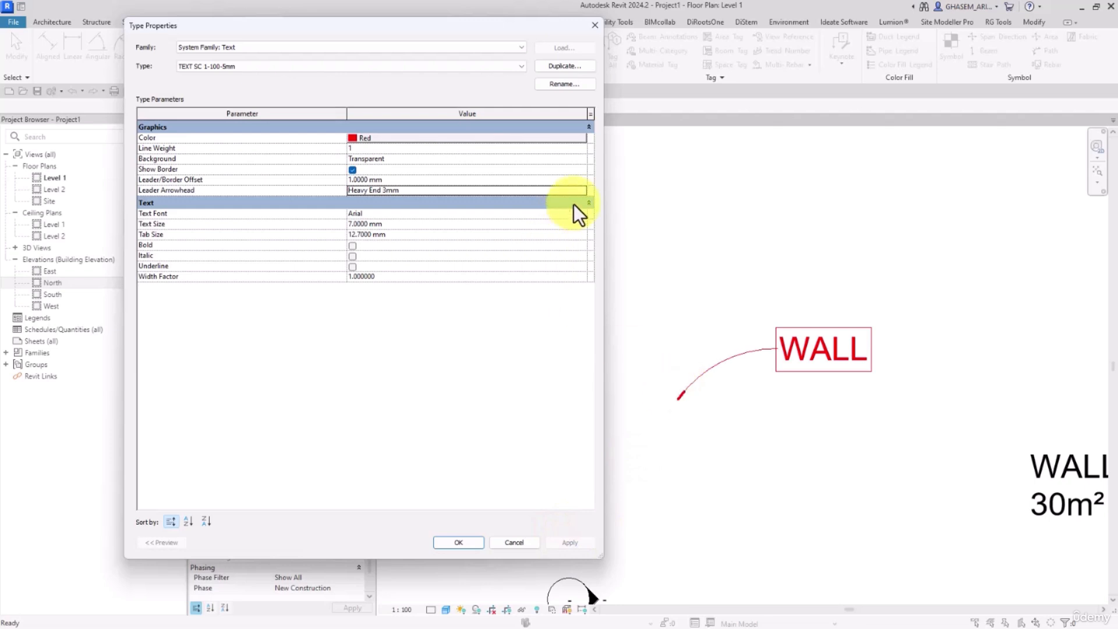
Try the MEP - Arrow Filled 15 Degree and Filled Elevation Target 4mm leader arrowheads on the type
click(580, 191)
click(428, 236)
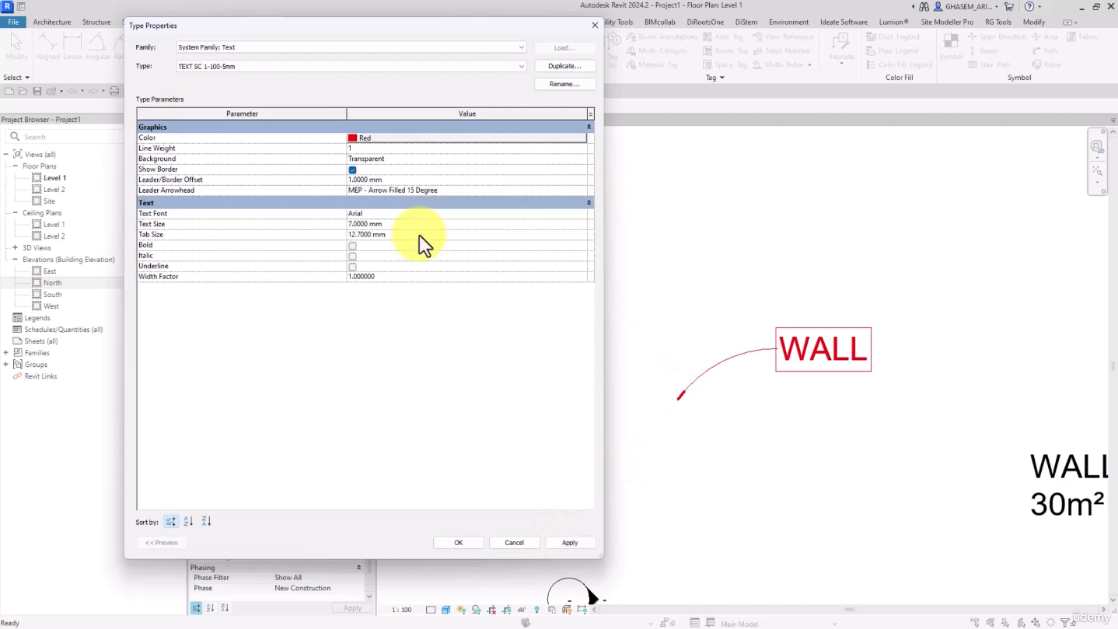
click(575, 541)
click(582, 190)
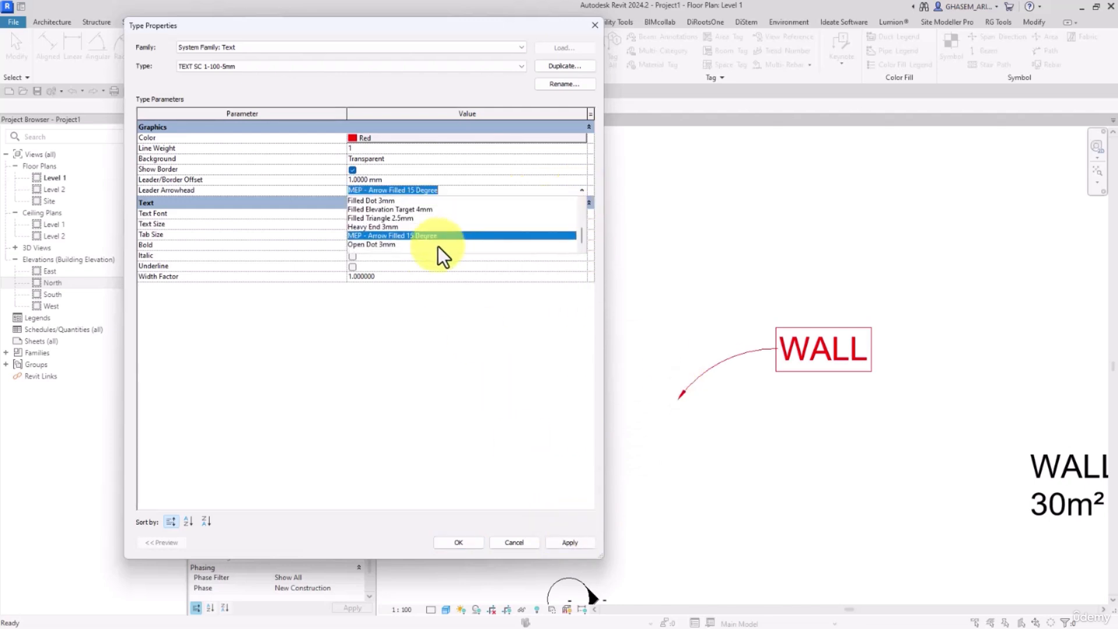
click(399, 209)
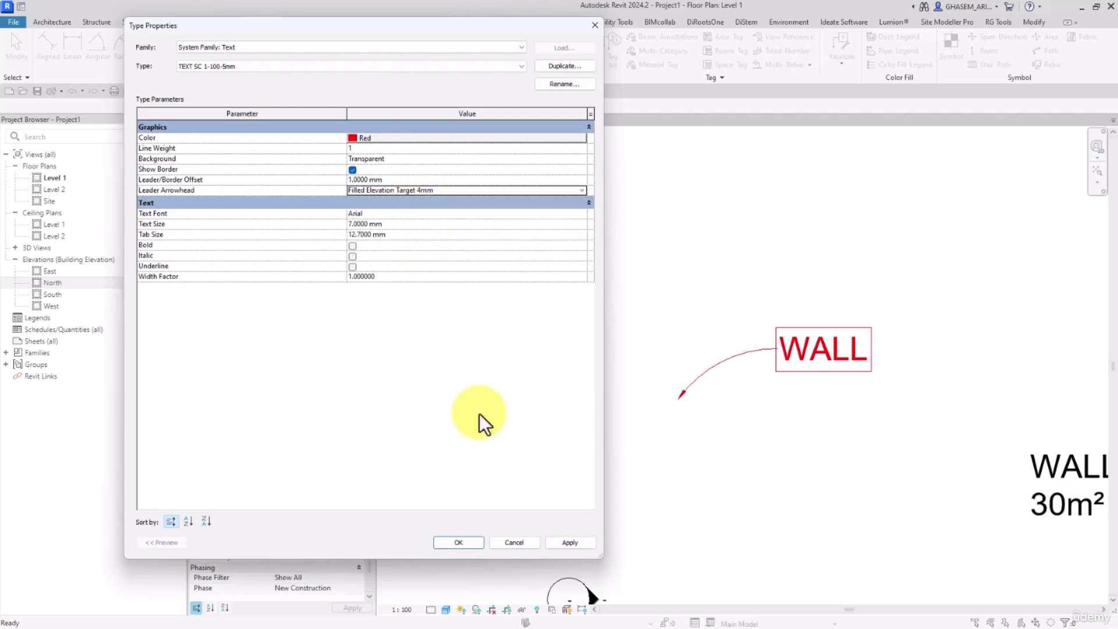
click(569, 543)
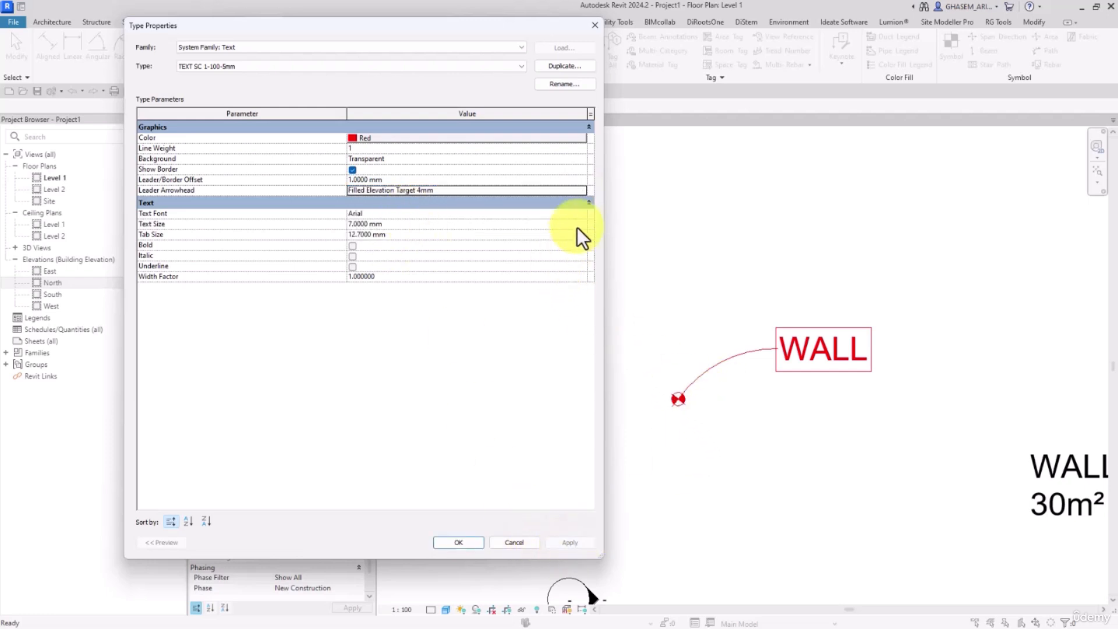
Set the TEXT SC 1-100-5mm type's Leader Arrowhead to Arrow Open 90 Degree 1.25mm
click(580, 191)
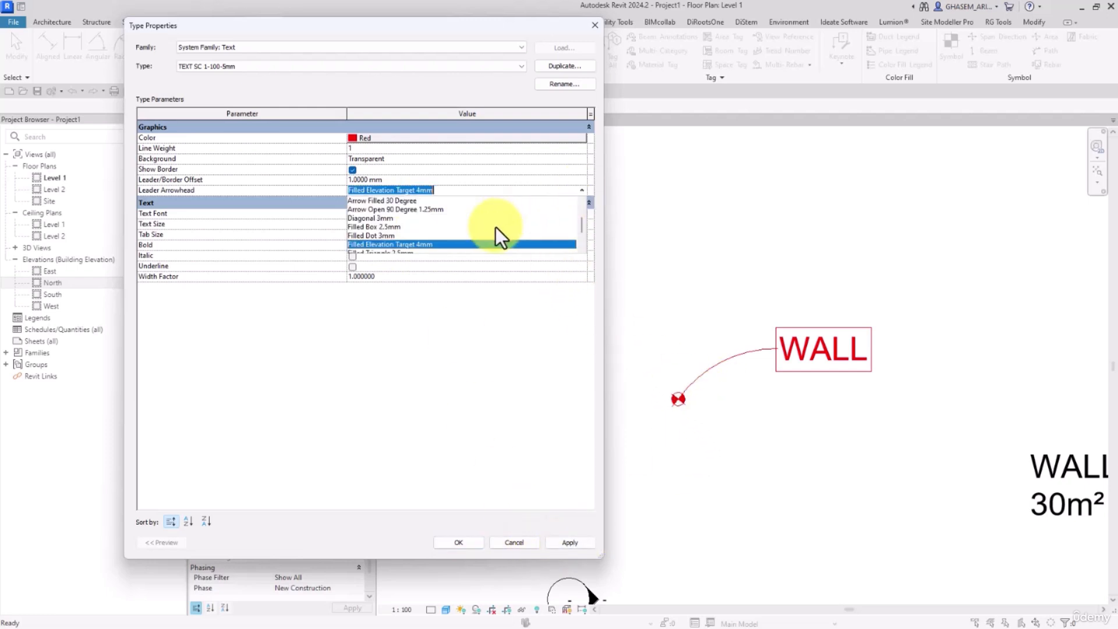
click(436, 212)
click(567, 544)
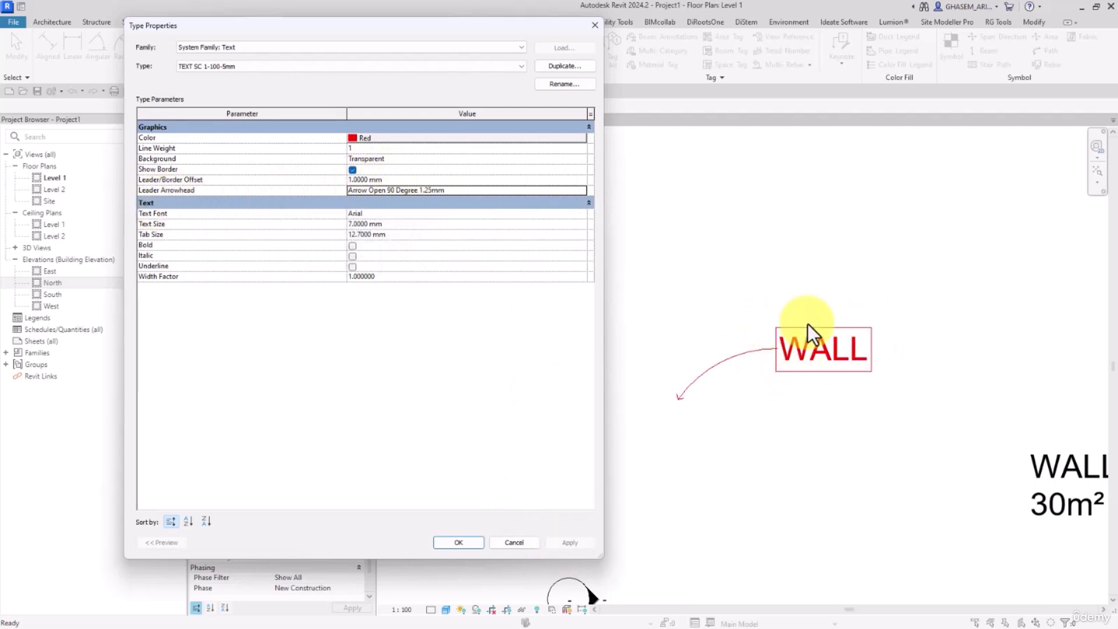
Try Estedad Bold and IRANSansFaNum as the TEXT SC 1-100-5mm type's text font, finishing with Arial
click(582, 214)
text(Estedad Black)
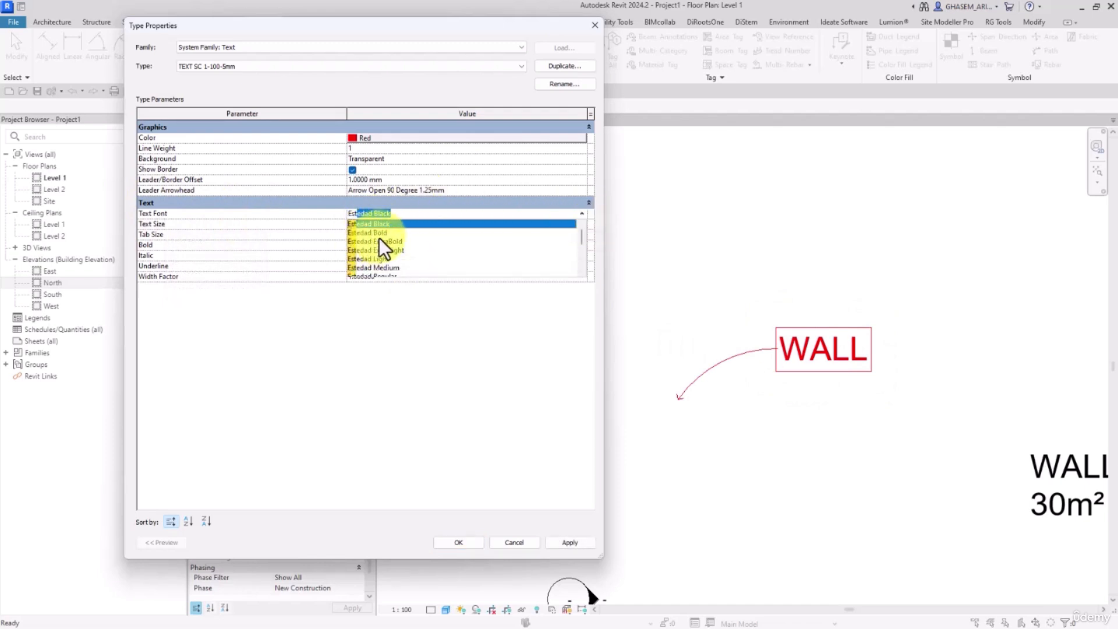
click(379, 233)
click(569, 542)
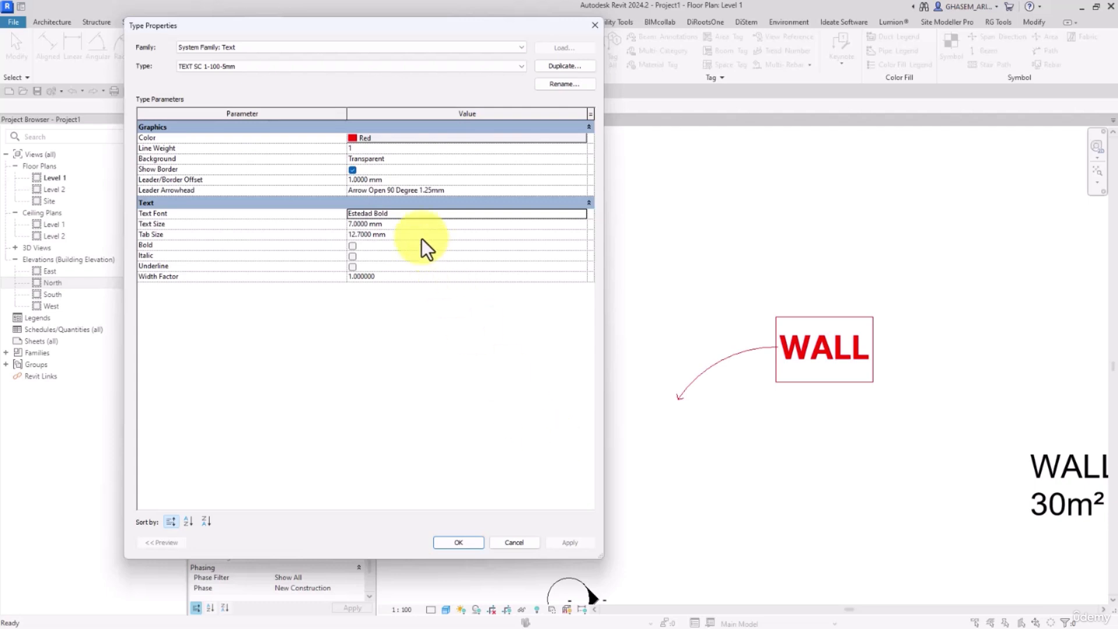
click(411, 215)
text(iran)
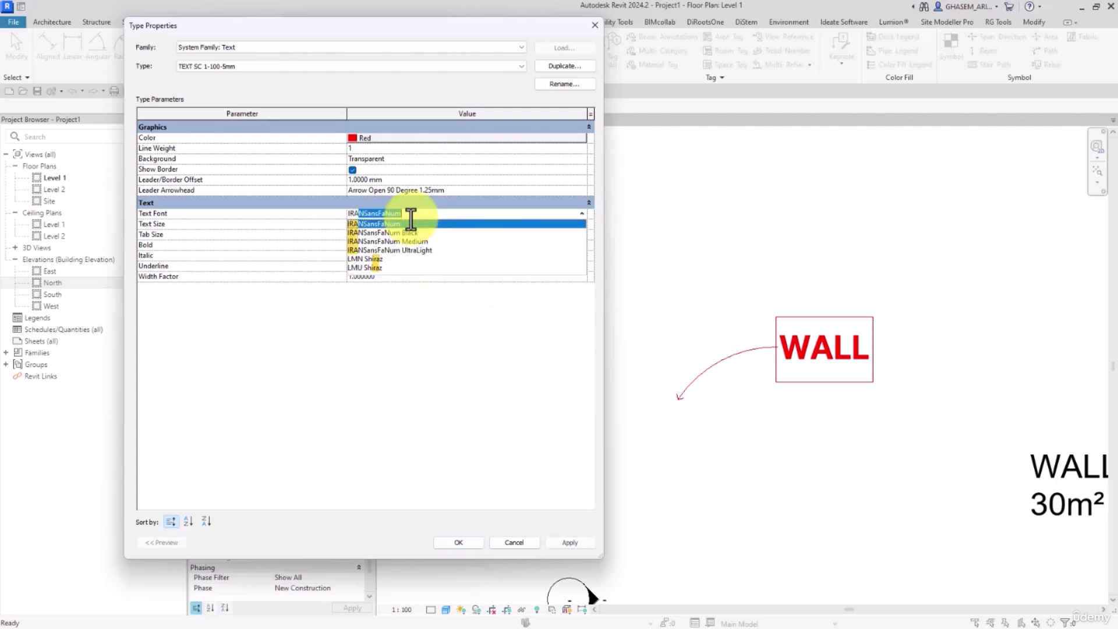
click(403, 224)
click(570, 541)
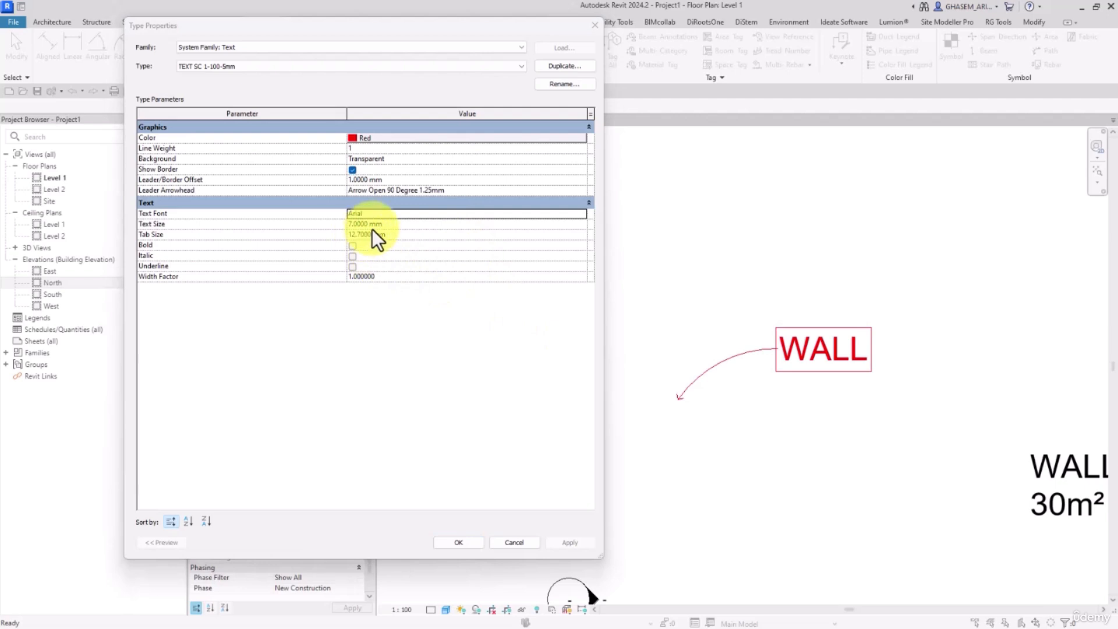
Set the TEXT SC 1-100-5mm type's Text Size to 5 mm and check its Tab Size value
click(372, 229)
text(5)
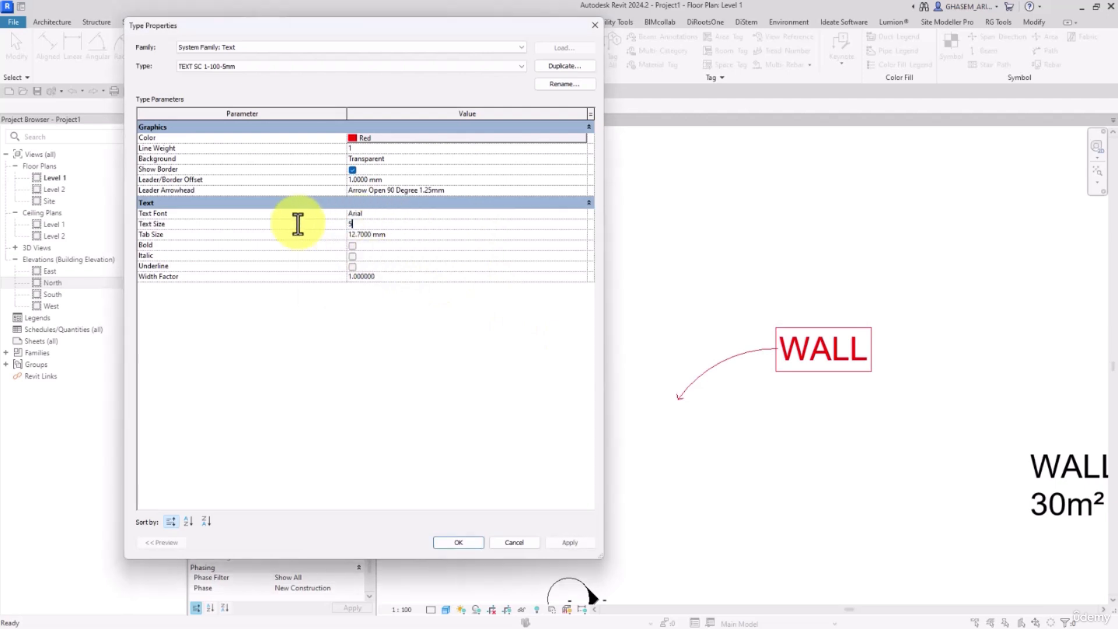
click(569, 542)
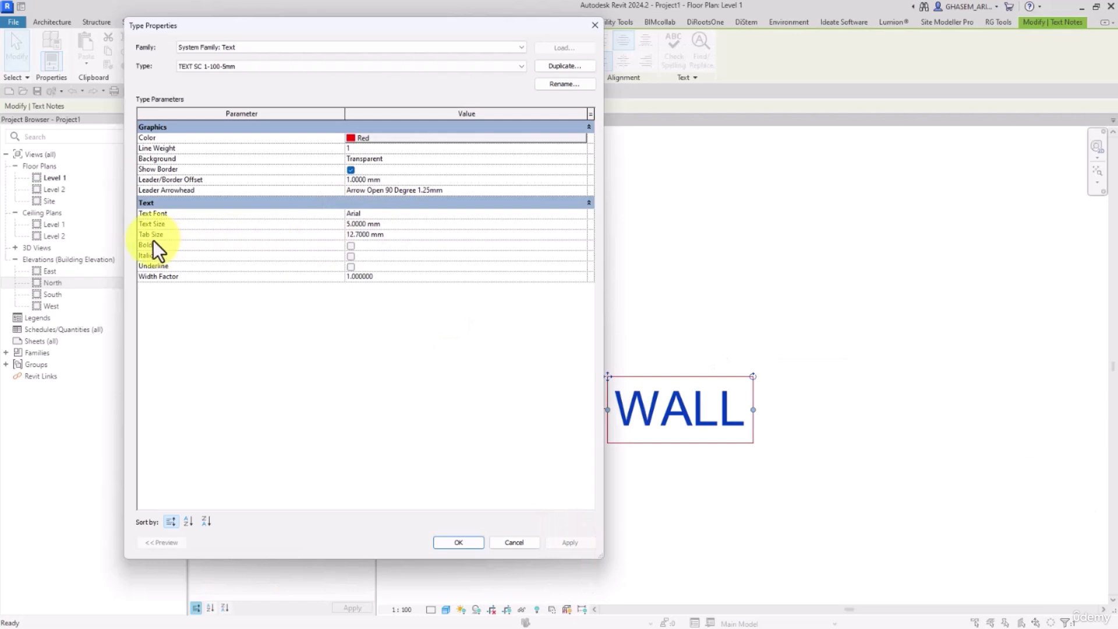
click(389, 235)
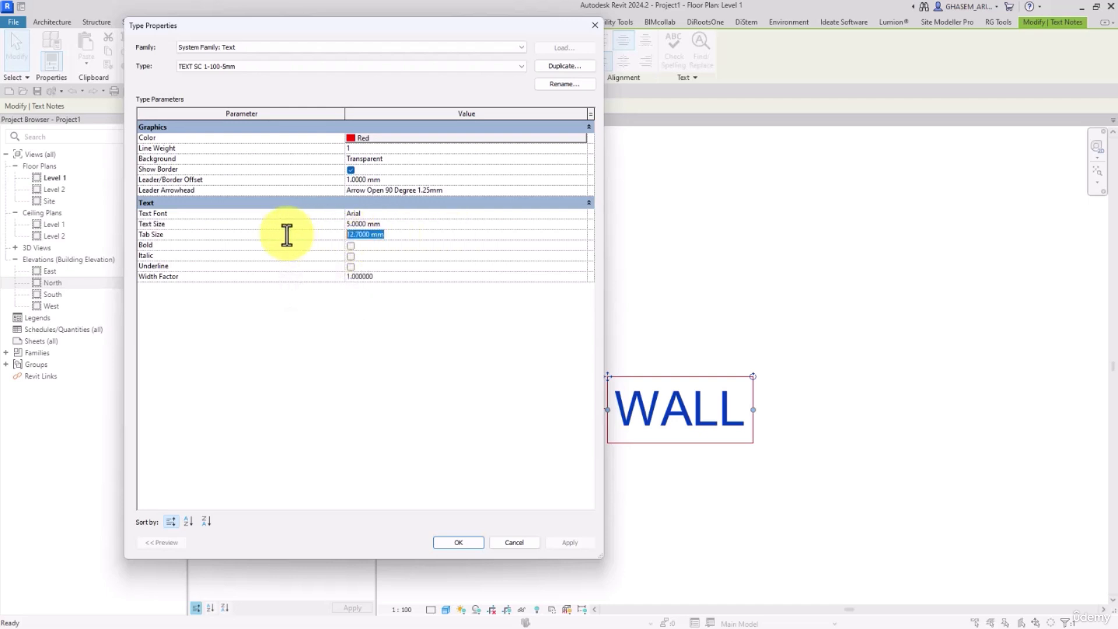
click(456, 542)
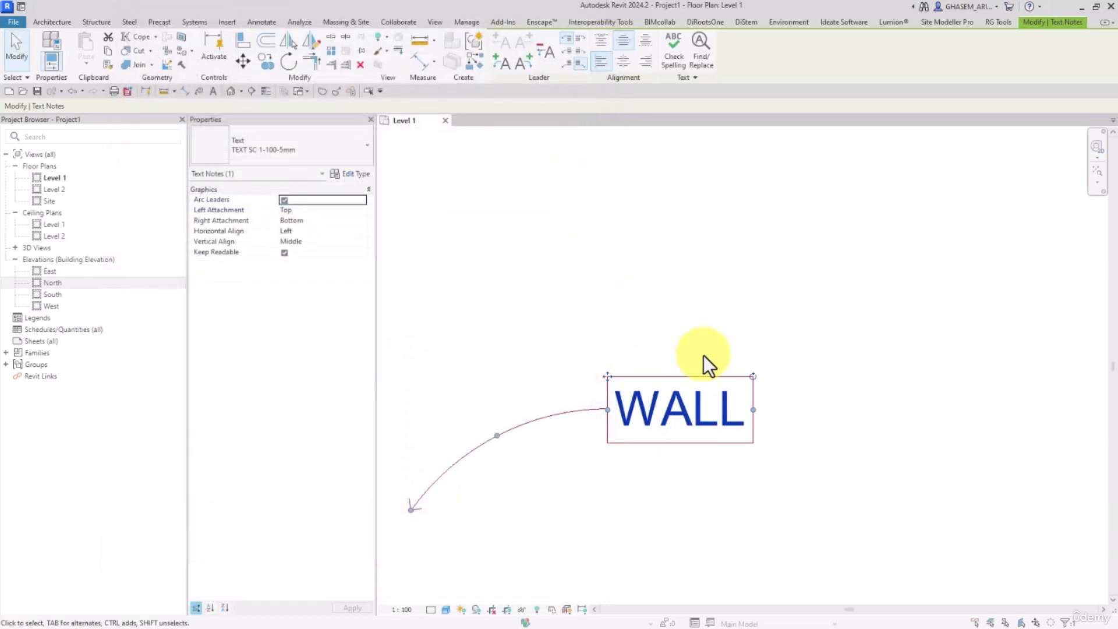
Extend the WALL text note with a tab followed by "200mm 1254"
double_click(724, 408)
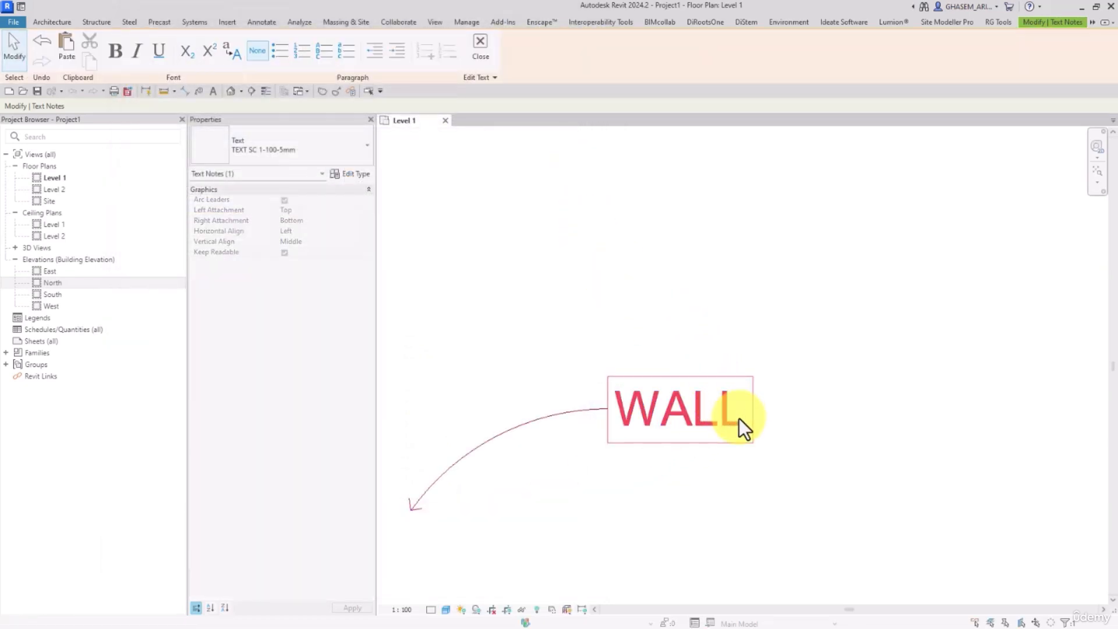
key(Tab)
text(200)
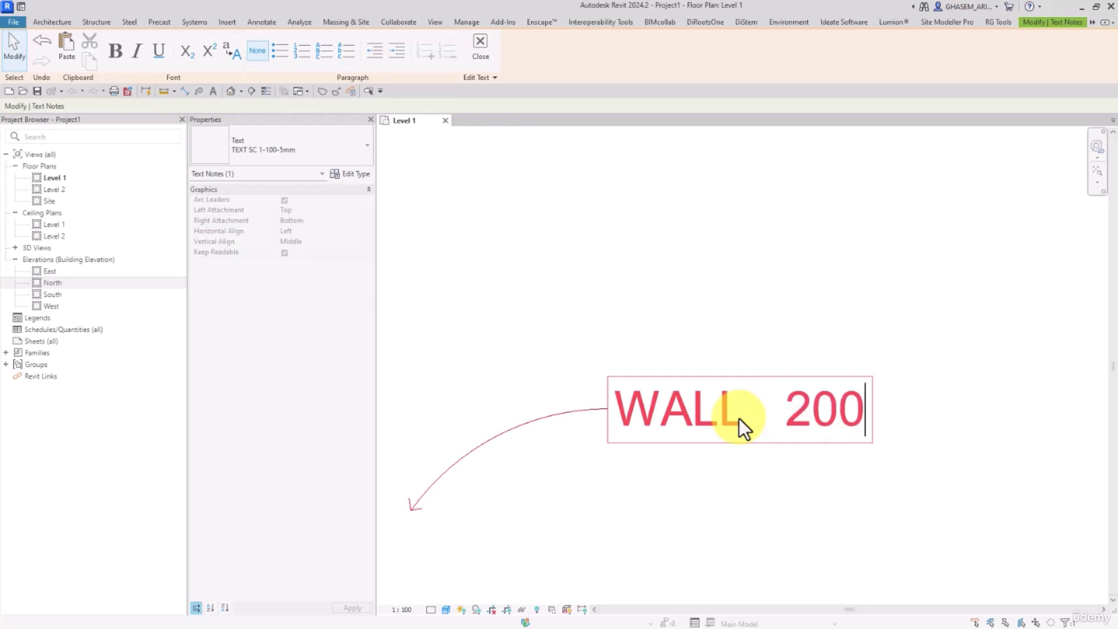
text(mm )
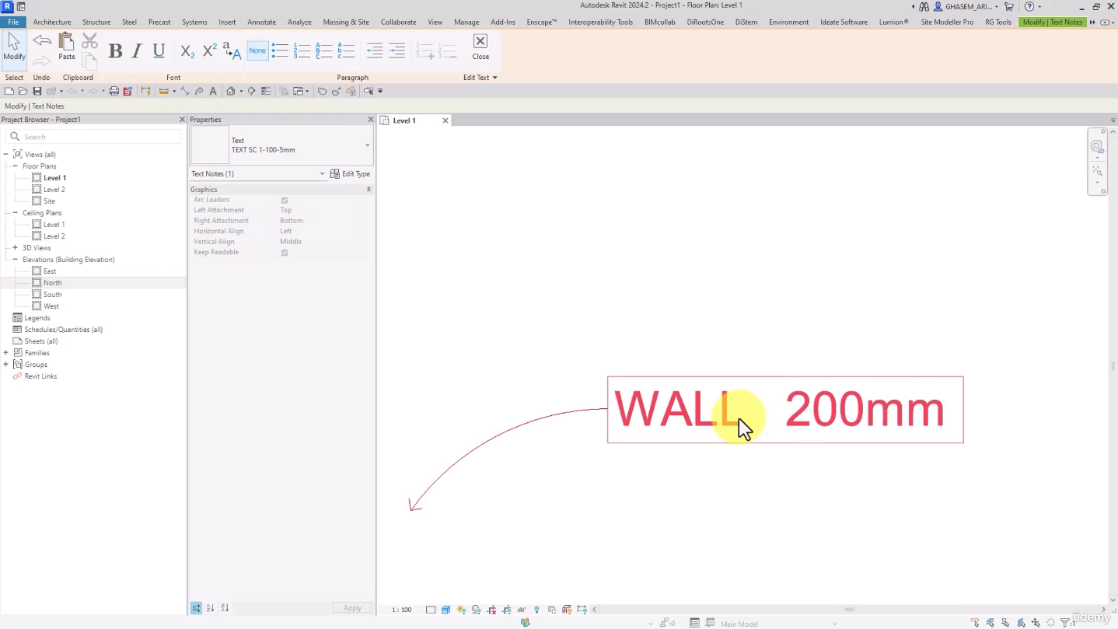
text(1254)
click(723, 366)
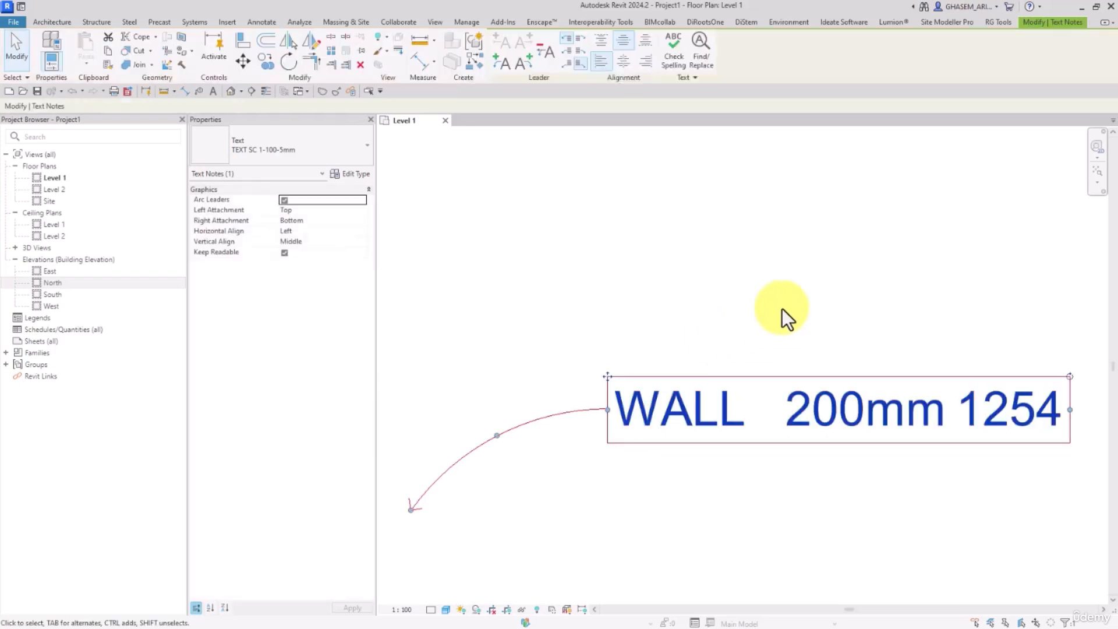
Insert a tab between 200mm and 1254 in the WALL text note
double_click(720, 413)
drag(879, 418, 892, 415)
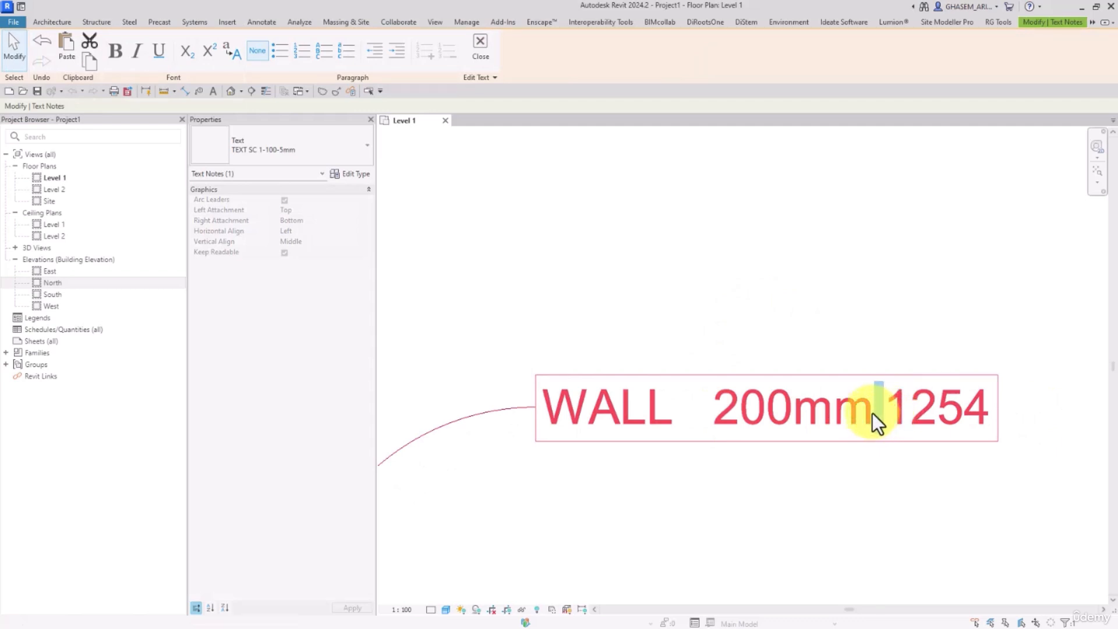
key(Delete)
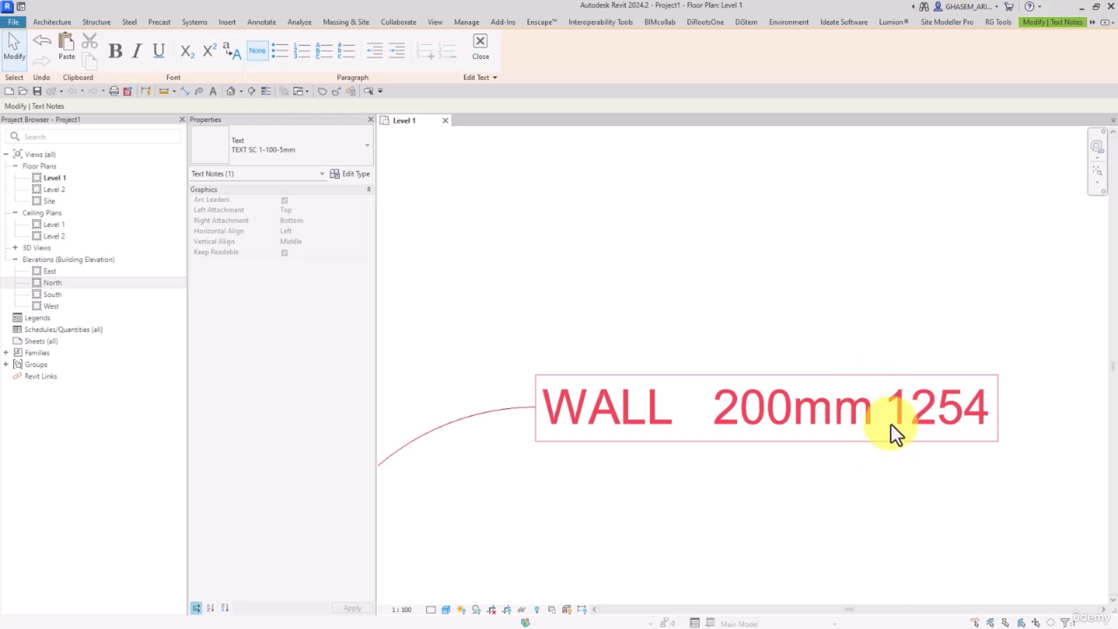
double_click(690, 410)
key(Delete)
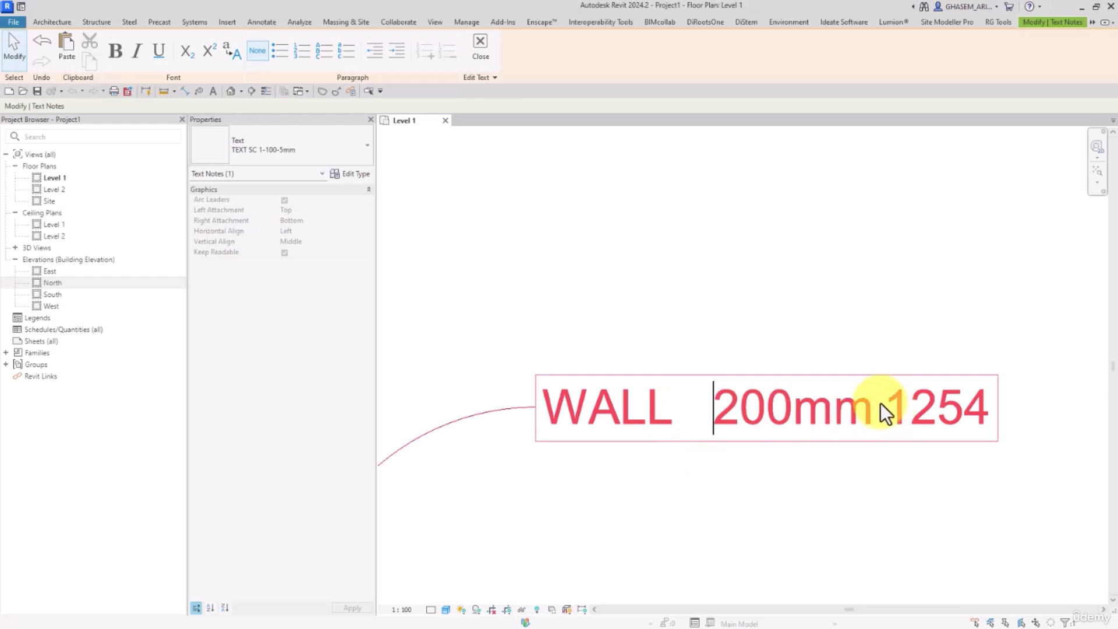
drag(873, 408, 893, 409)
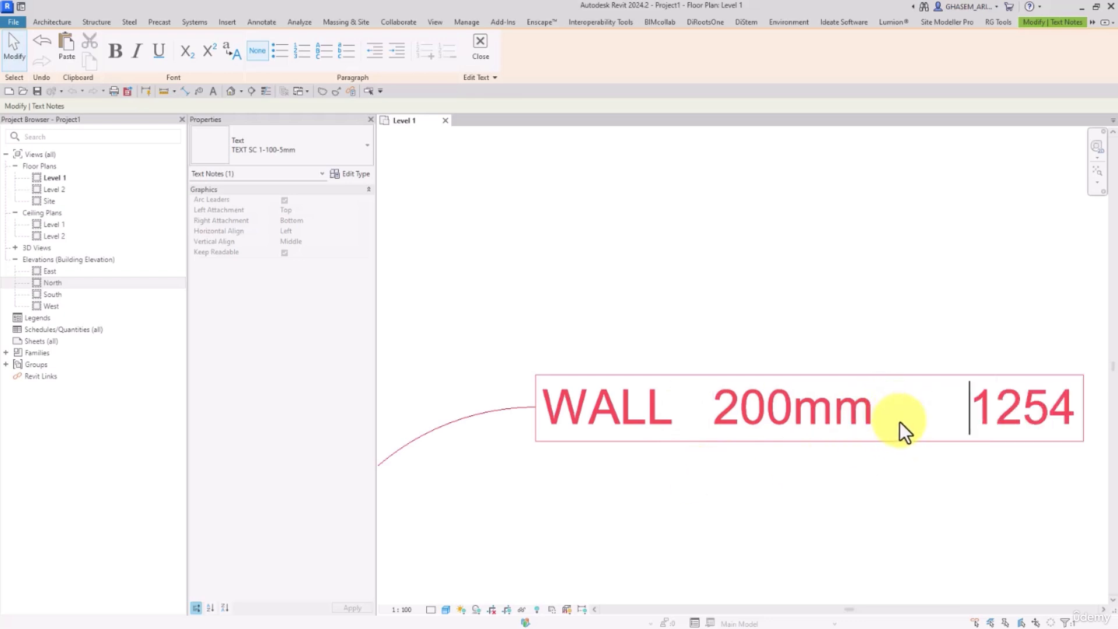
double_click(946, 421)
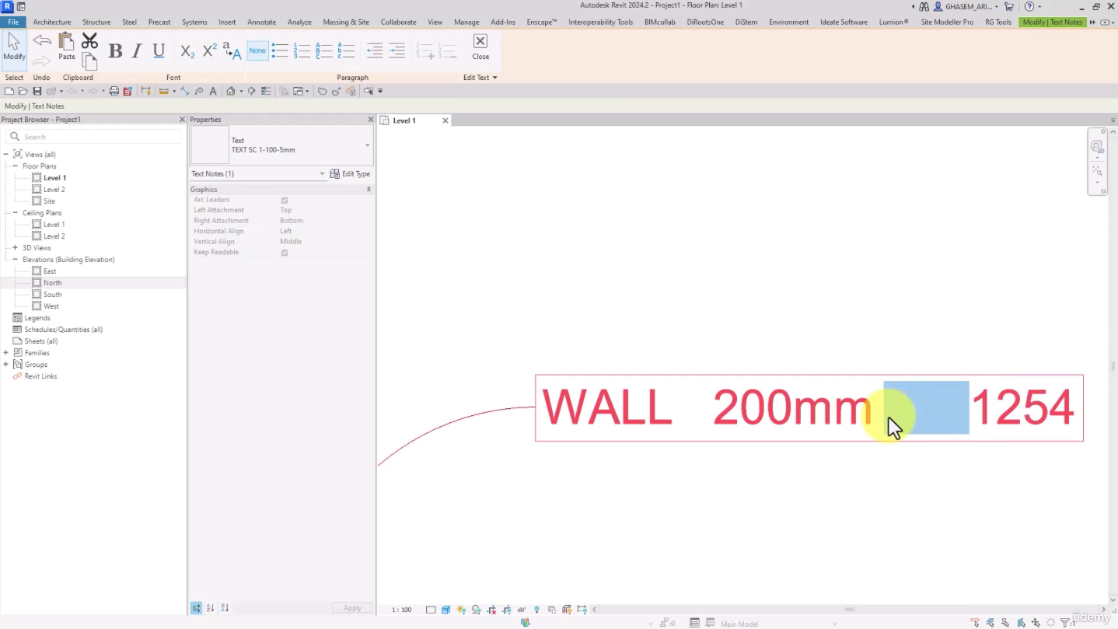
key(BackSpace)
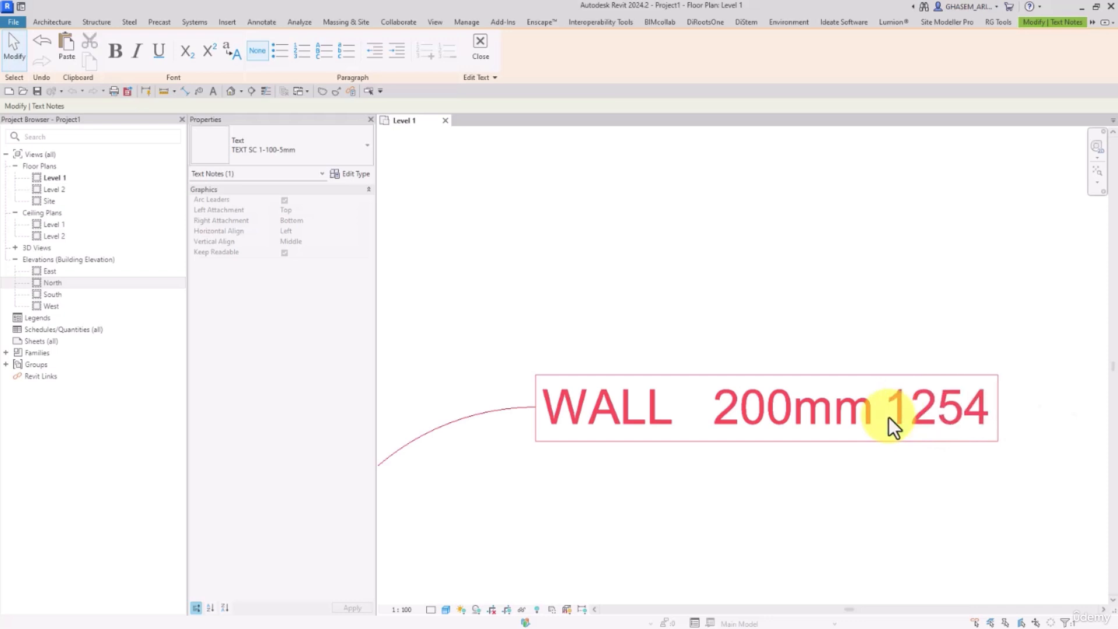
key(BackSpace)
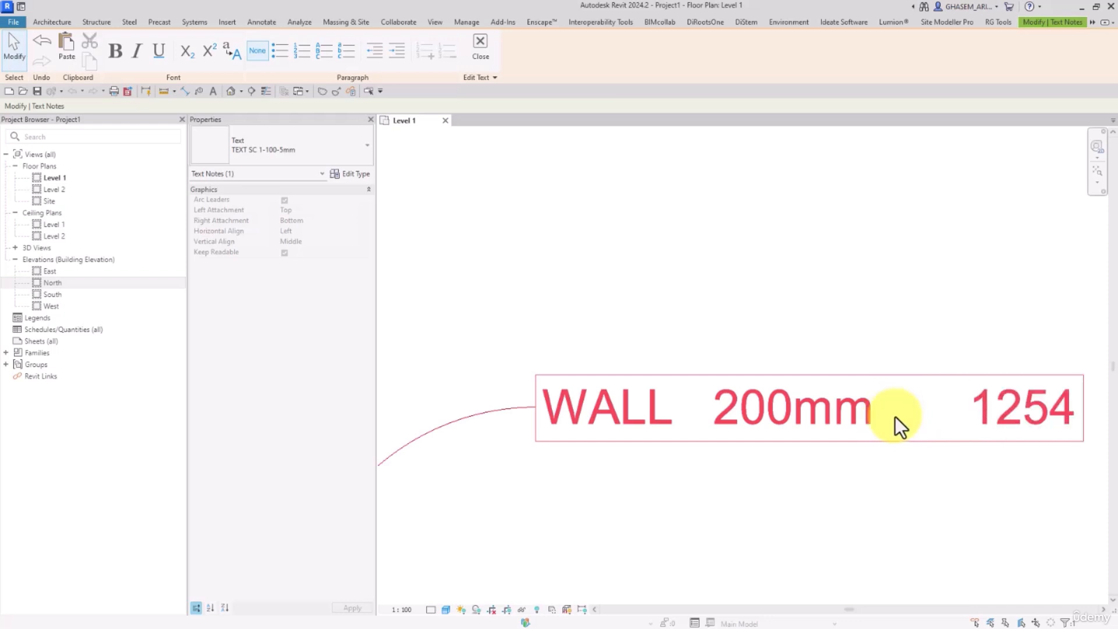
click(719, 282)
Set the TEXT SC 1-100-5mm type's Tab Size to 10 mm and apply it
scroll(716, 260, down, 1)
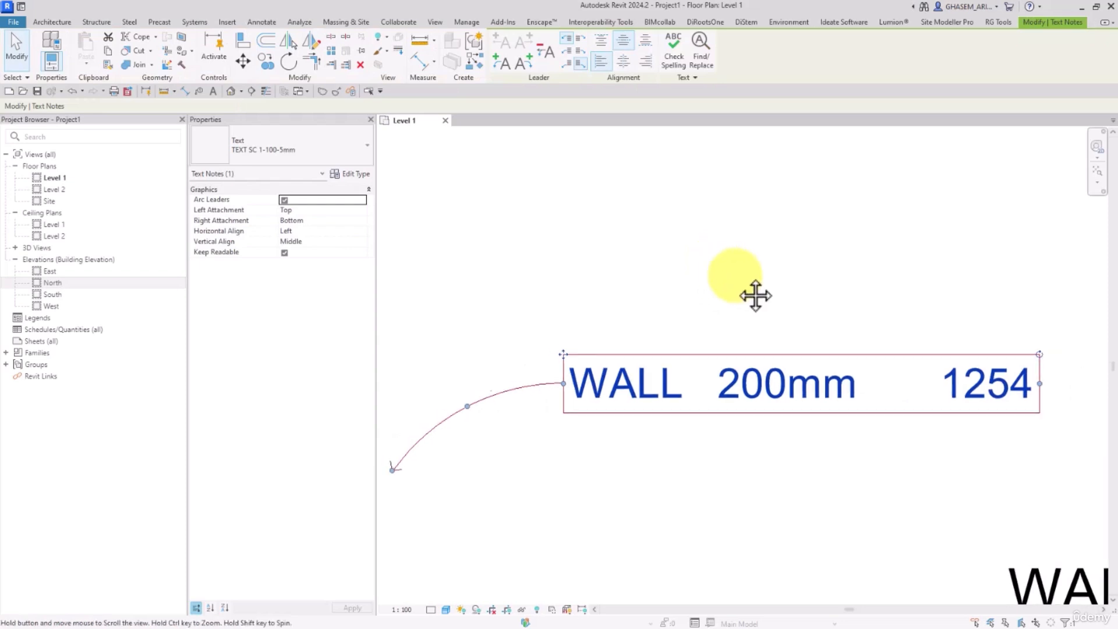
middle_drag(755, 296, 812, 300)
click(349, 174)
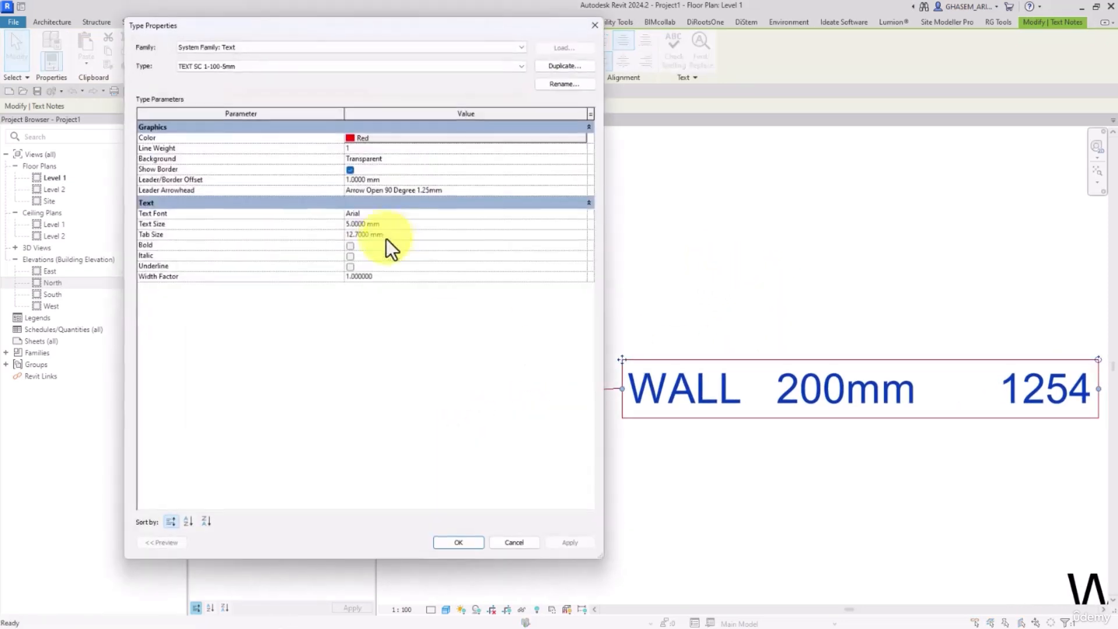
click(390, 236)
text(10)
click(568, 541)
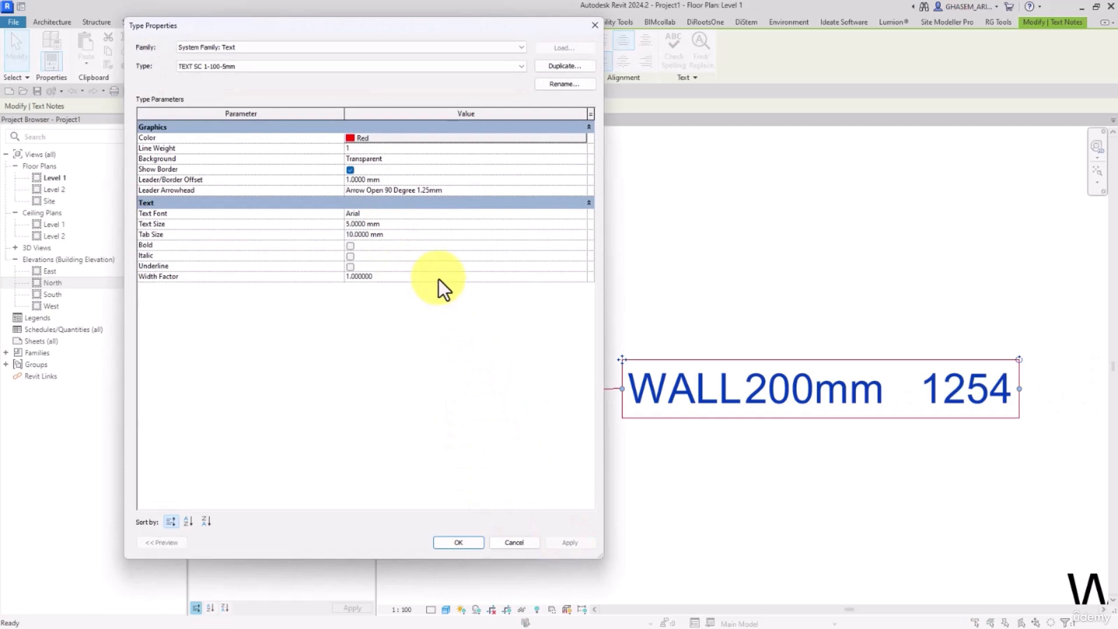
Try a Tab Size of 12.7 mm on the type for comparison, finishing with 10 mm
click(404, 233)
text(12.)
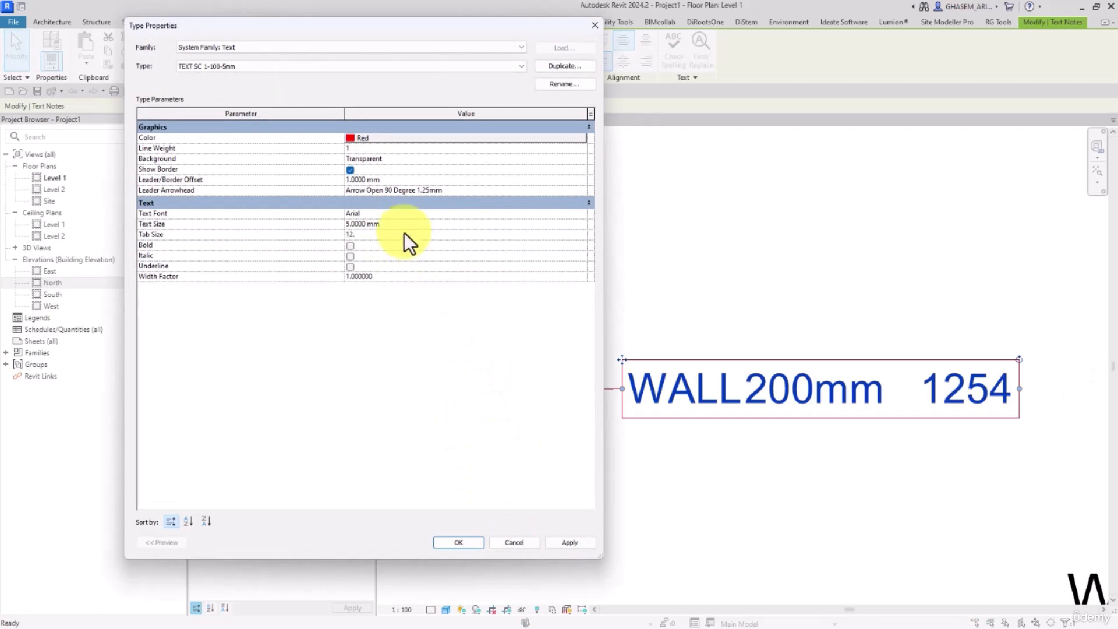
text(7)
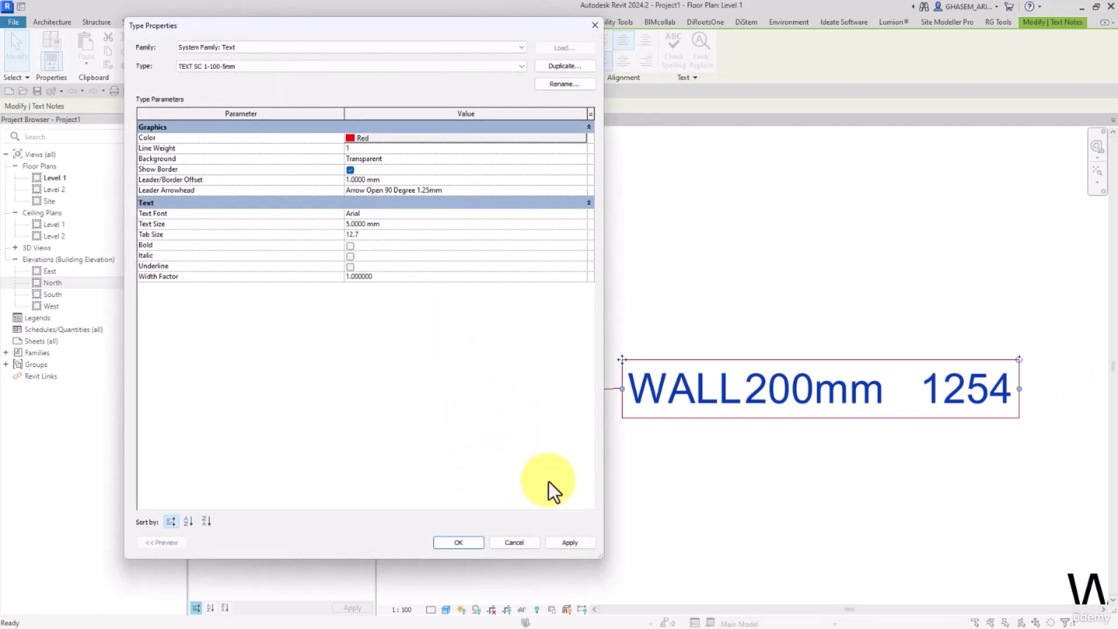
click(586, 542)
click(407, 235)
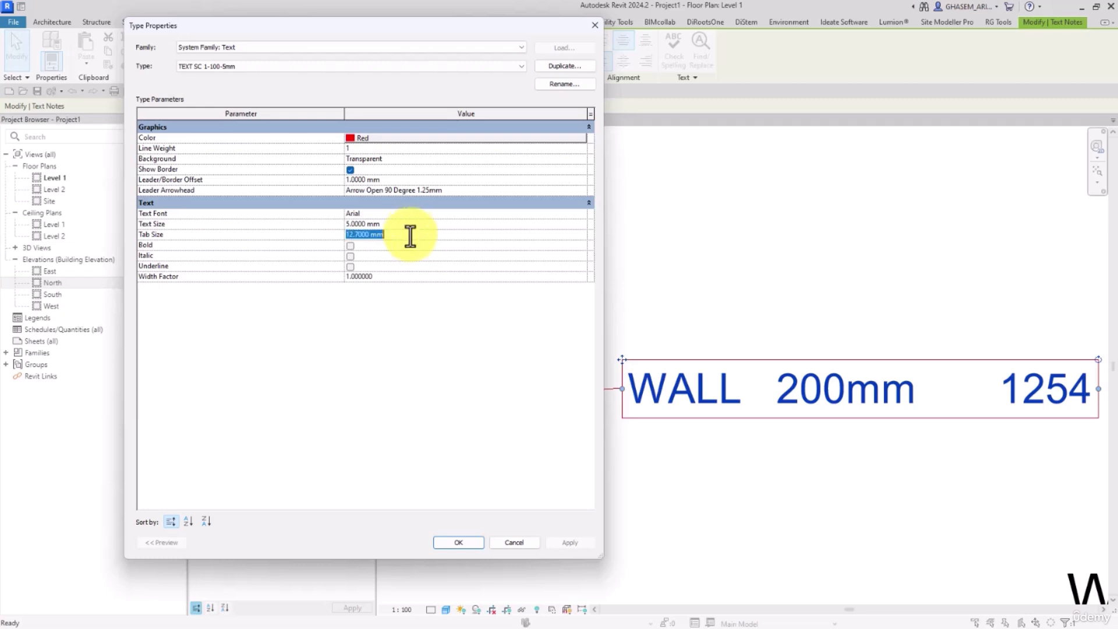
text(10)
click(459, 542)
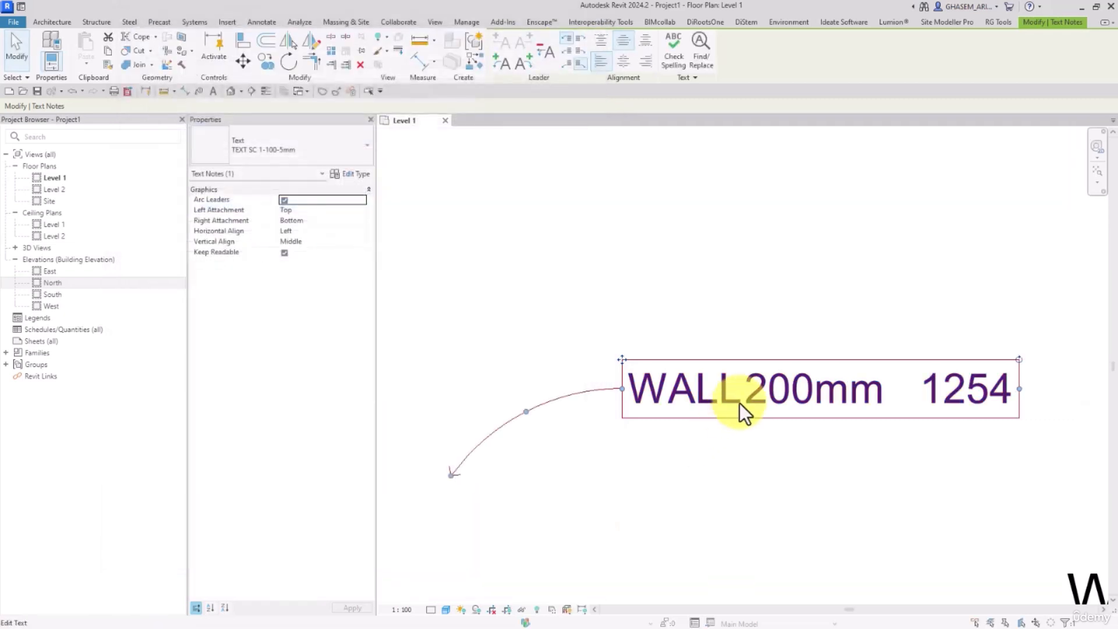
Add another tab between WALL and 200mm in the text note and finish editing it
double_click(739, 402)
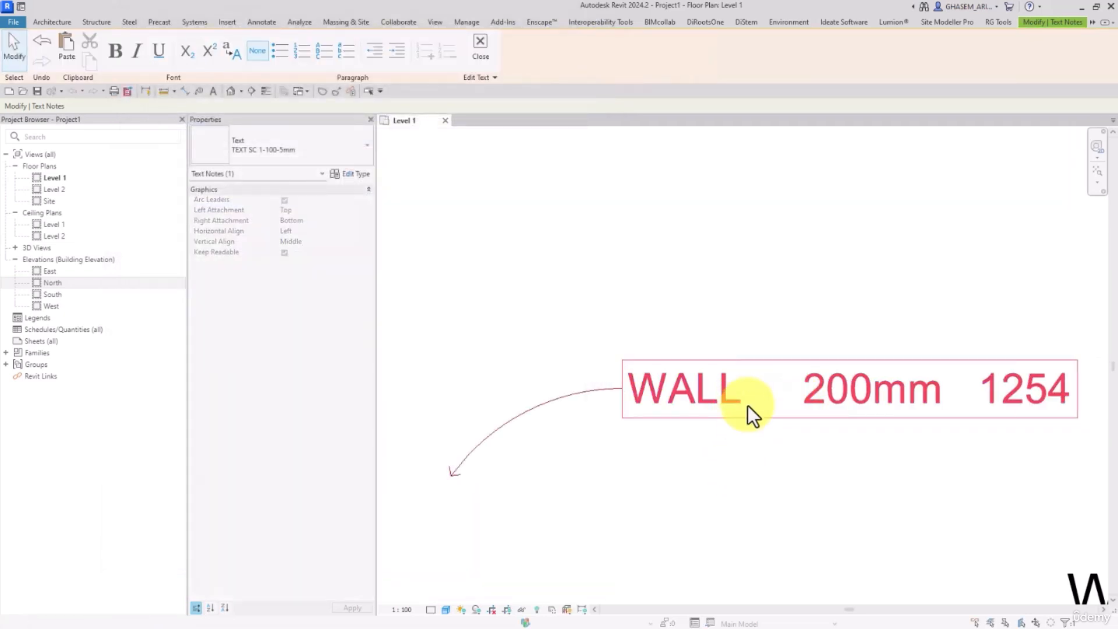
double_click(780, 396)
click(795, 504)
scroll(829, 498, down, 3)
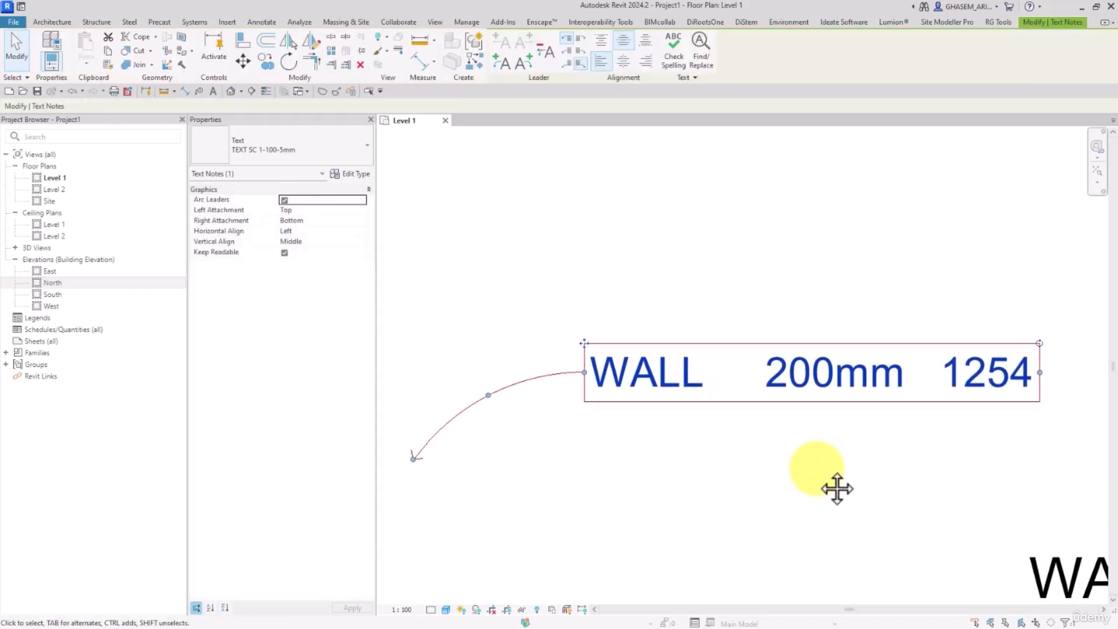
key(Escape)
mouse_move(828, 459)
middle_down()
mouse_move(838, 469)
mouse_move(823, 442)
middle_up()
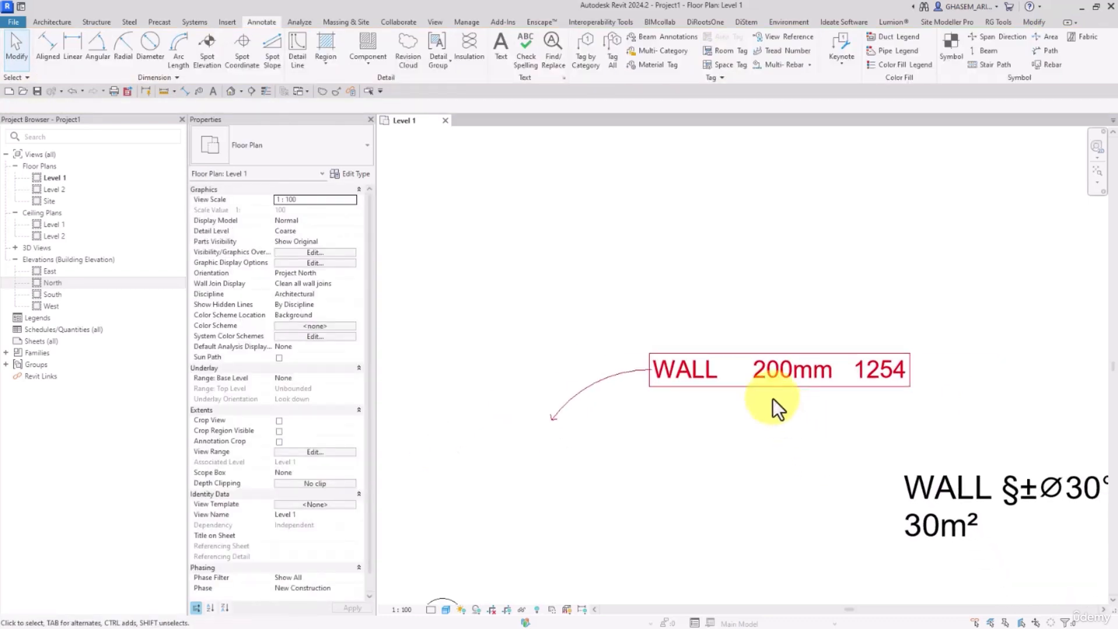
Turn on Bold, Italic and Underline one after another for the TEXT SC 1-100-5mm type, applying each
click(760, 392)
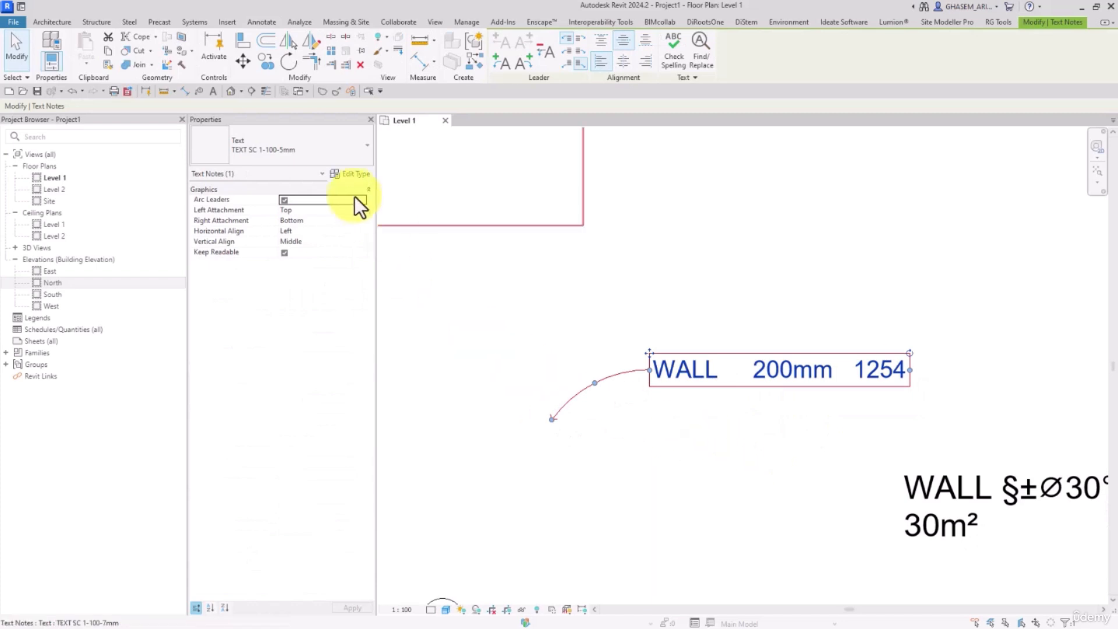
click(347, 172)
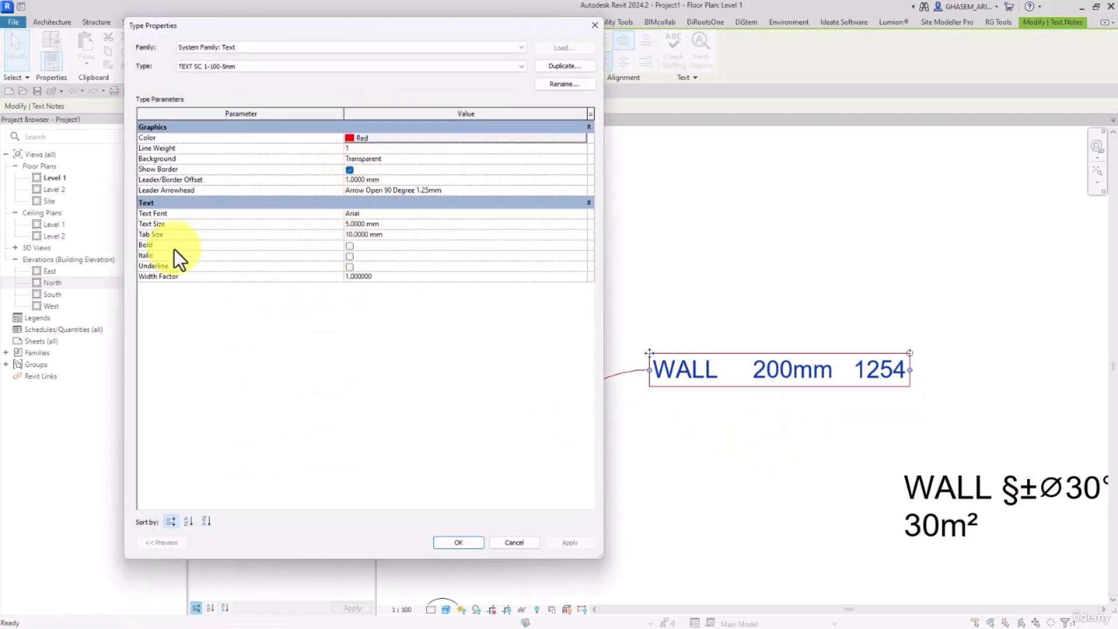
click(350, 246)
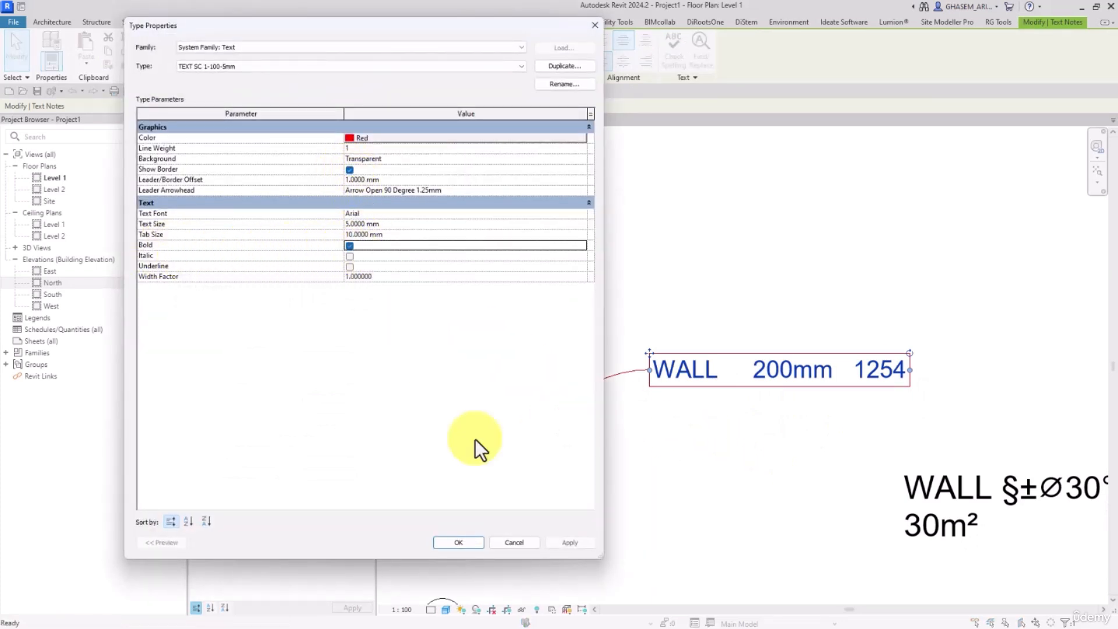
click(576, 542)
click(351, 259)
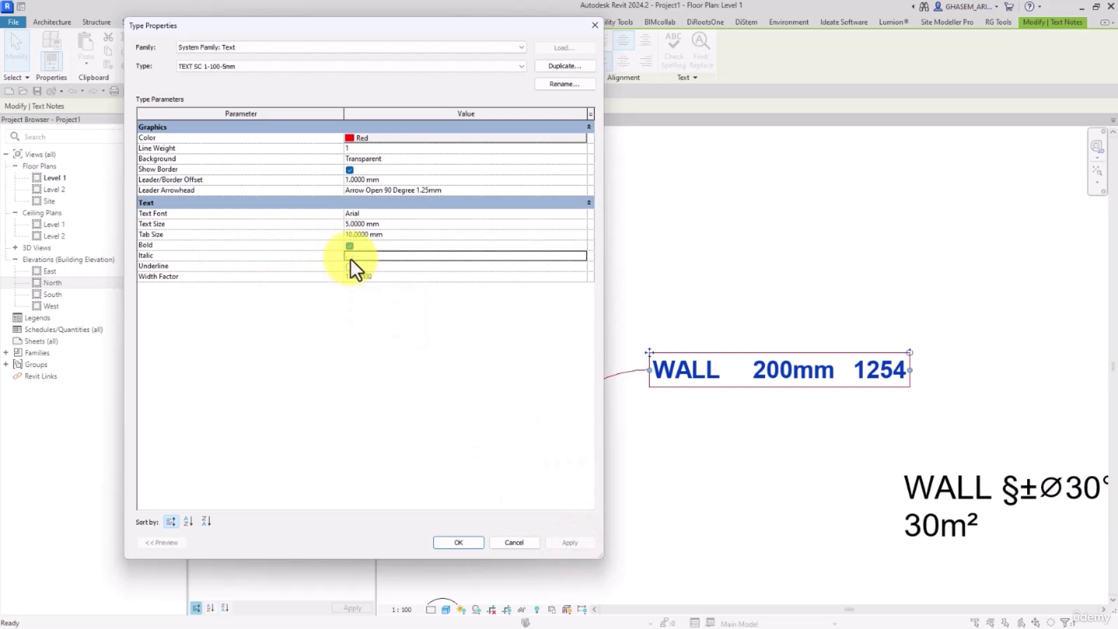
click(570, 544)
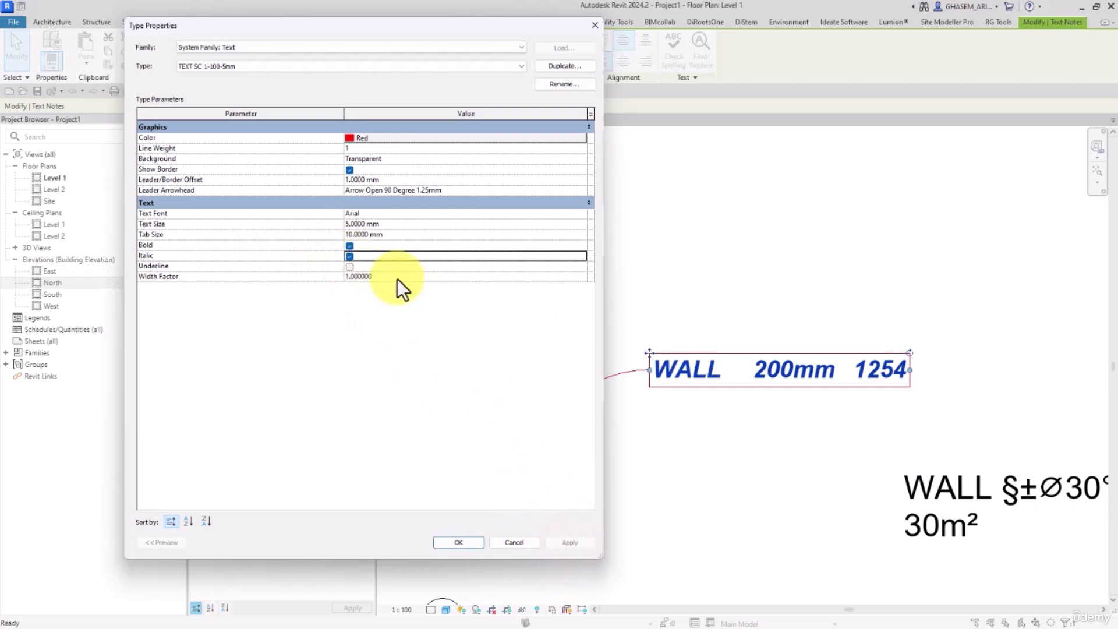
click(349, 266)
click(572, 543)
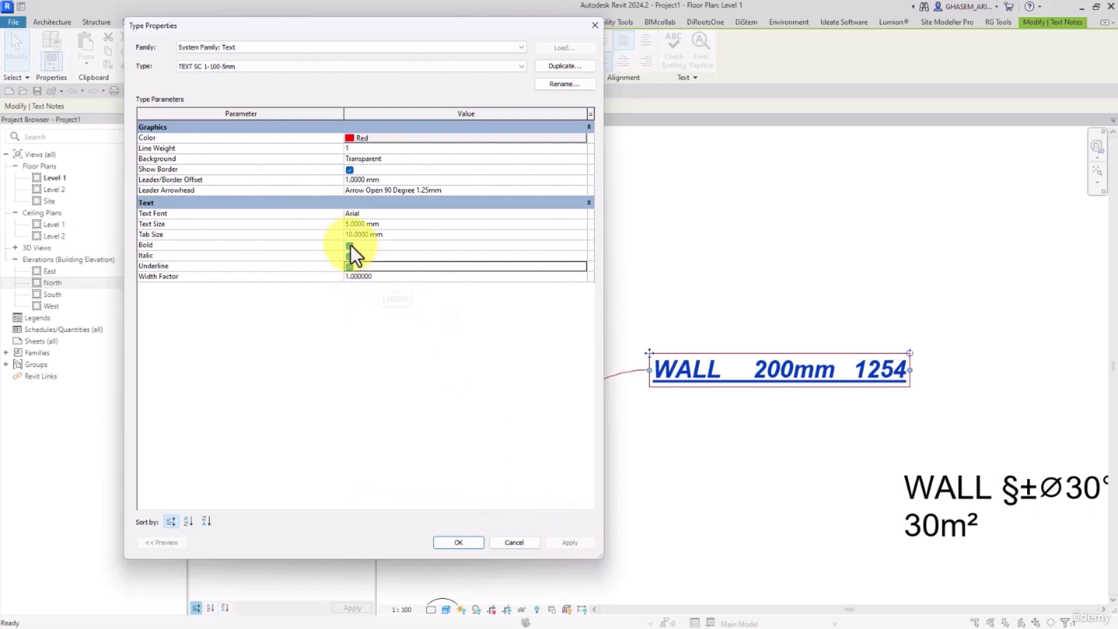
Turn Underline, Italic and Bold back off for the TEXT SC 1-100-5mm type and accept the properties
click(349, 267)
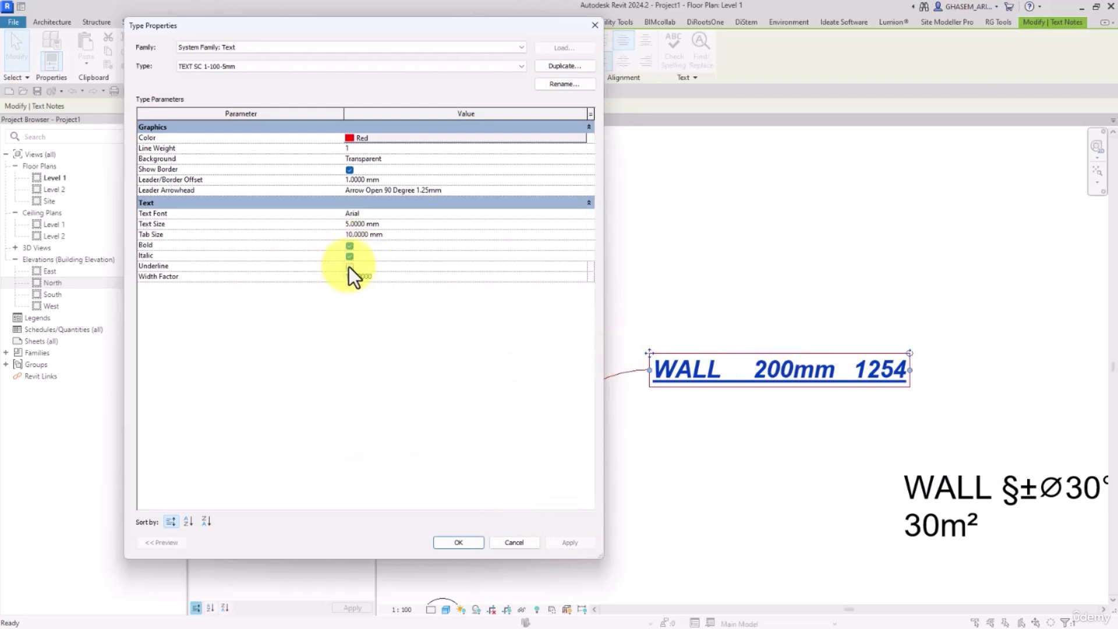
click(350, 256)
click(349, 246)
click(465, 540)
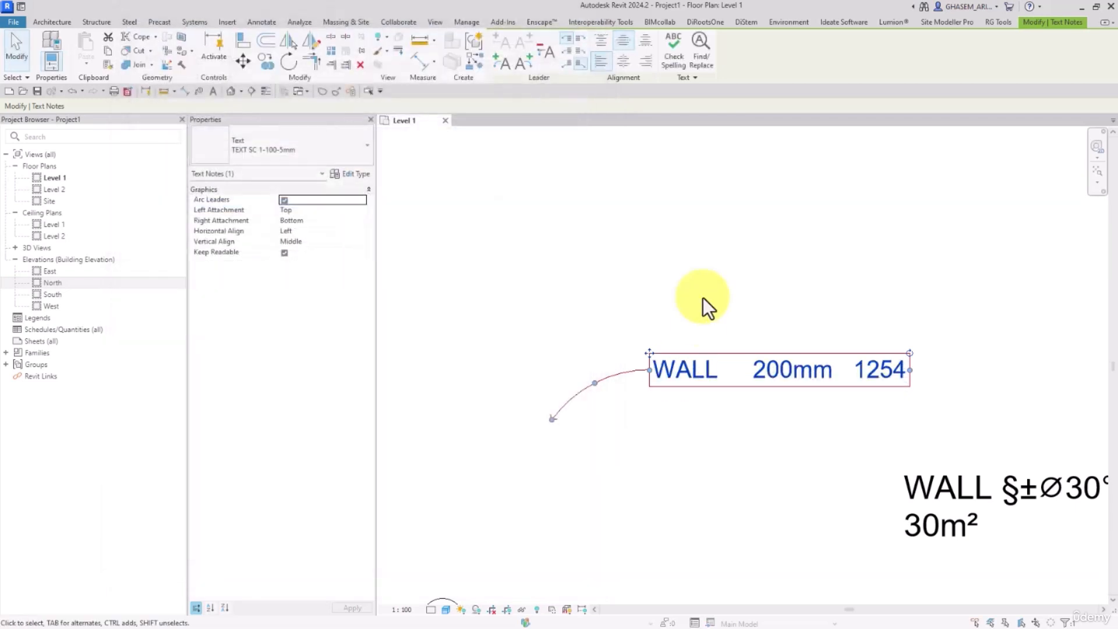
Make only the word WALL bold within the text note
scroll(714, 338, up, 2)
double_click(792, 383)
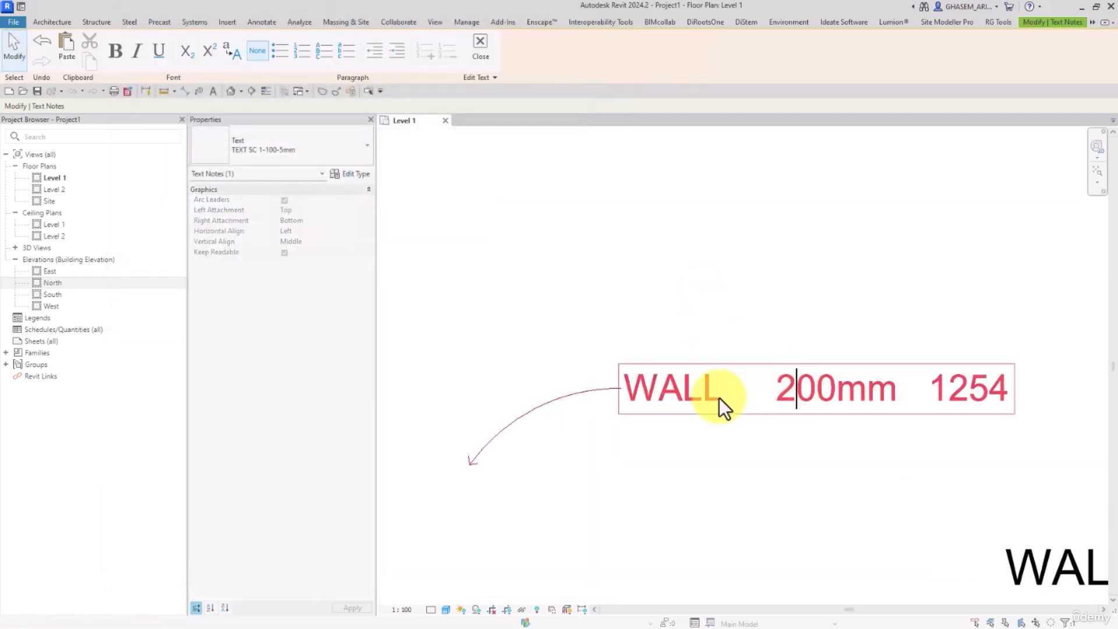
drag(718, 397, 674, 388)
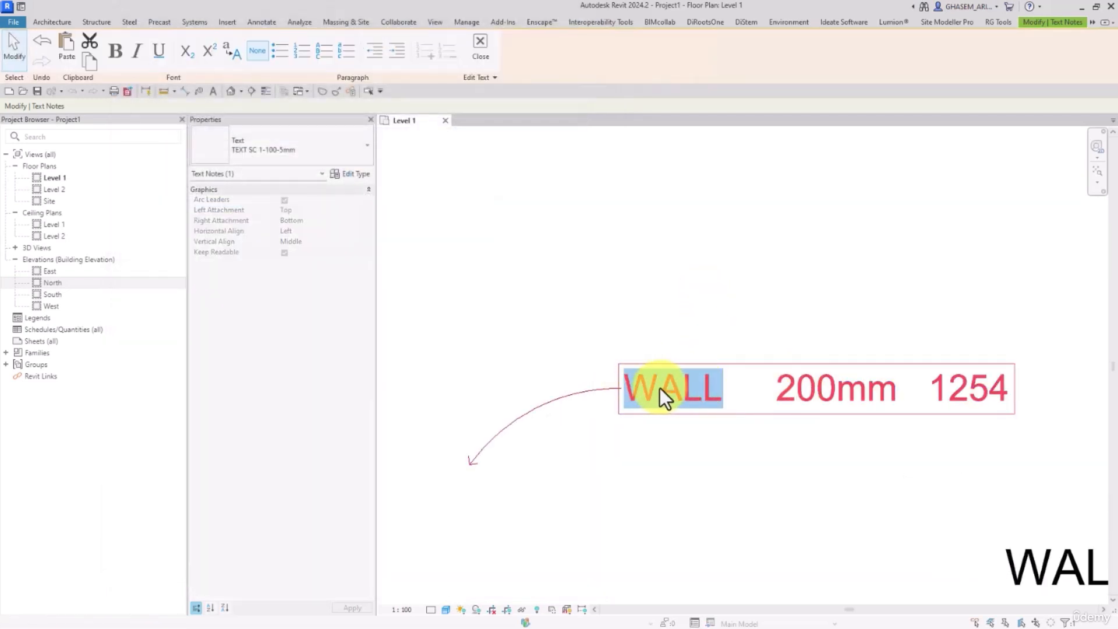
click(115, 51)
Italicize 200mm and underline 1254 within the text note, and finish editing it
click(777, 387)
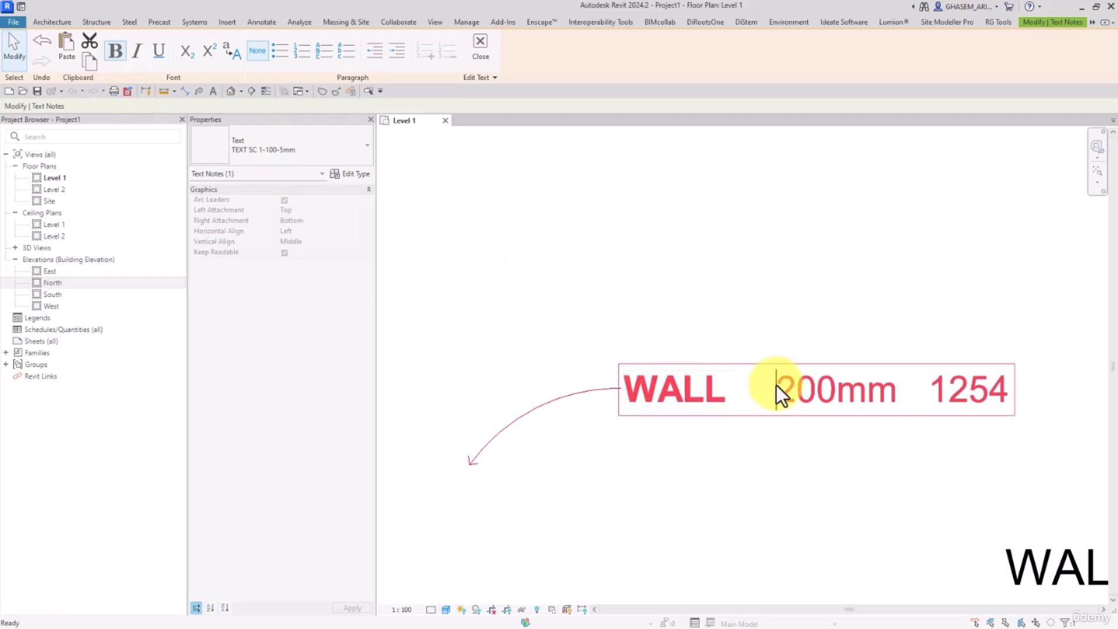
drag(777, 388, 1007, 391)
key(ctrl+i)
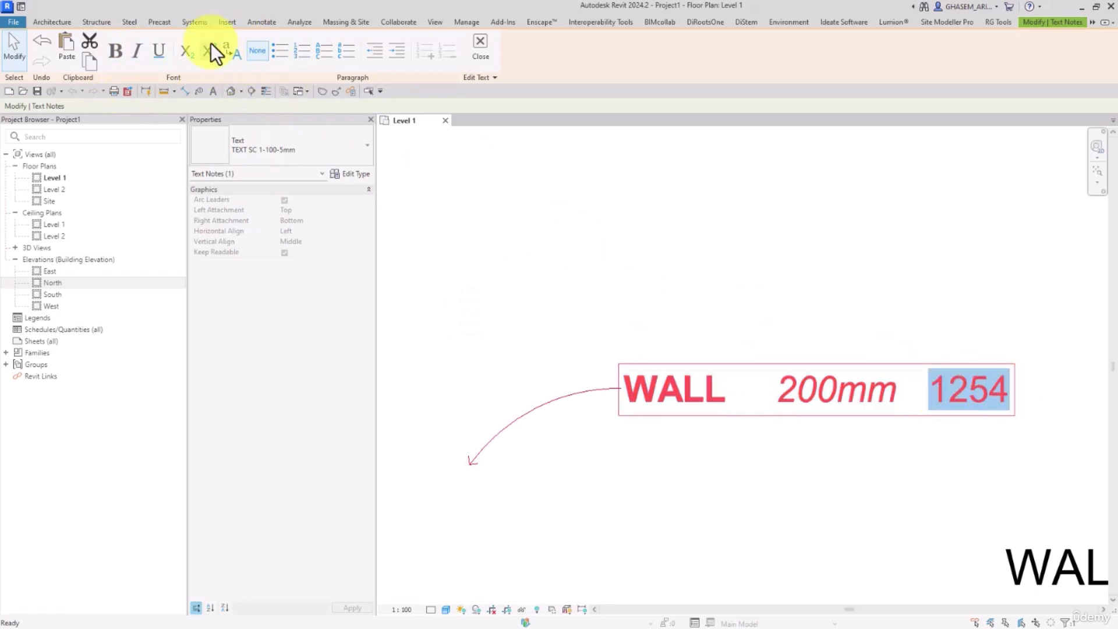
click(163, 51)
click(770, 493)
scroll(770, 485, down, 3)
middle_drag(770, 489, 790, 428)
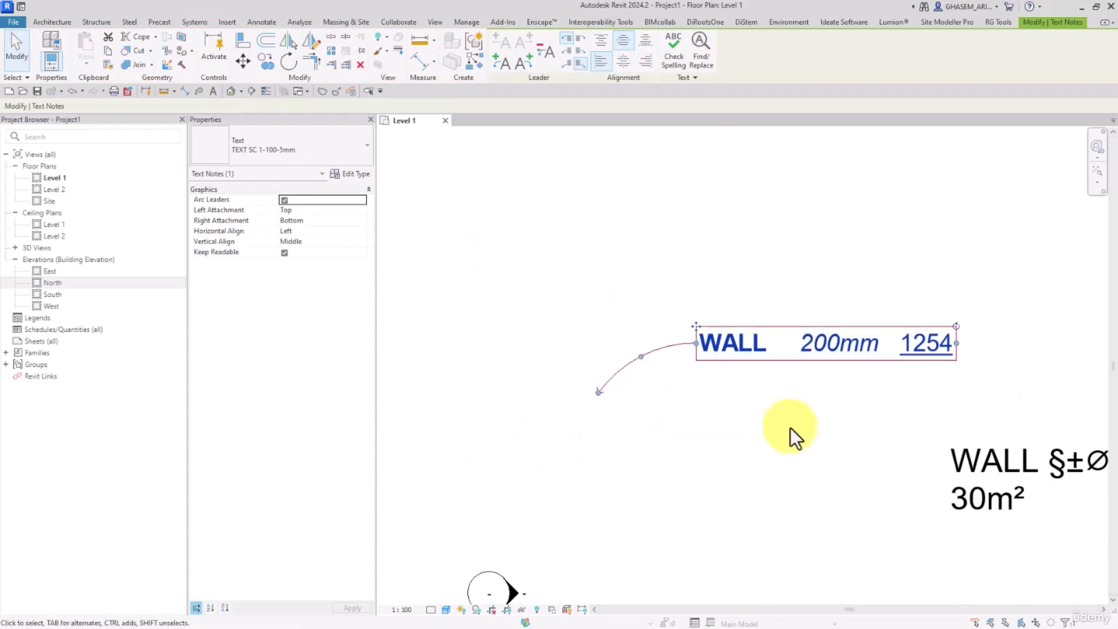
click(790, 427)
click(850, 352)
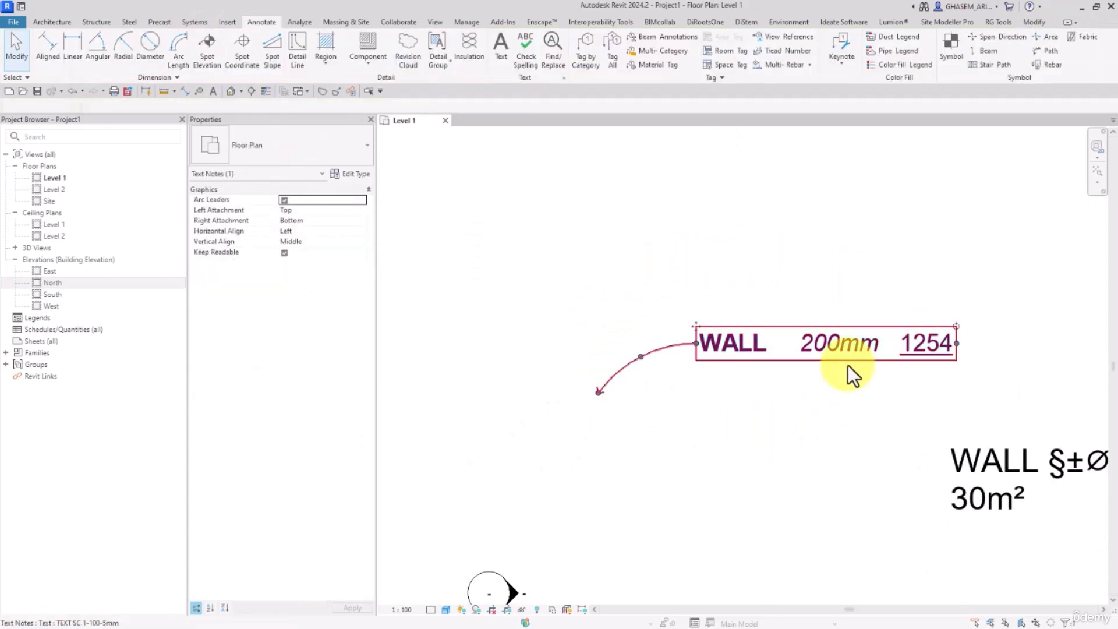
Open the type properties of the selected text note and apply a width factor of 0.8 to TEXT SC 1-100-5mm
click(351, 173)
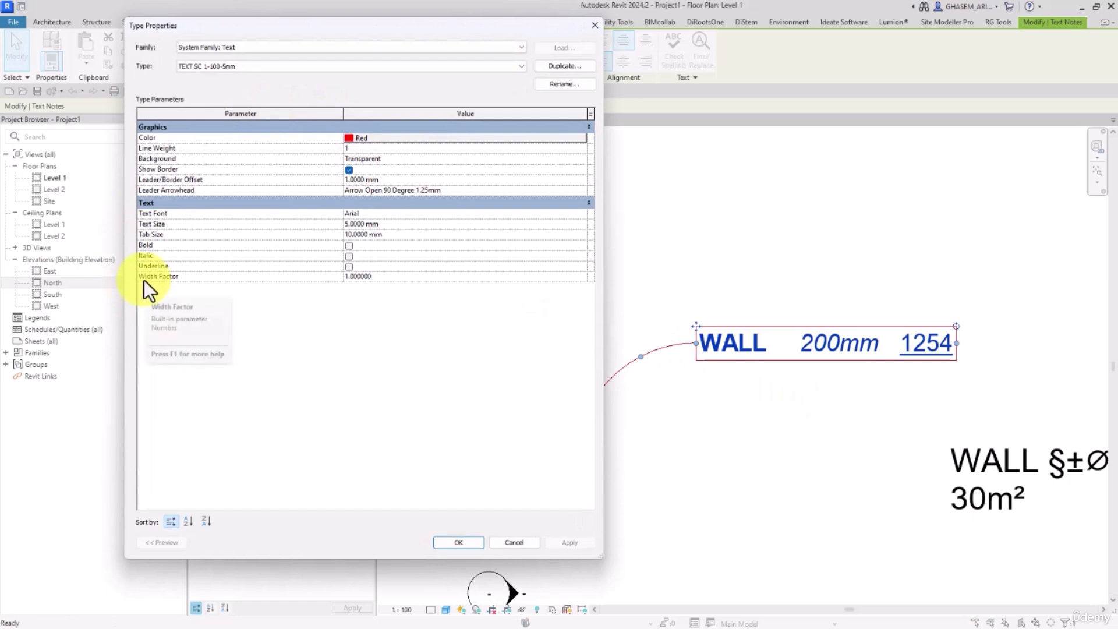
click(395, 279)
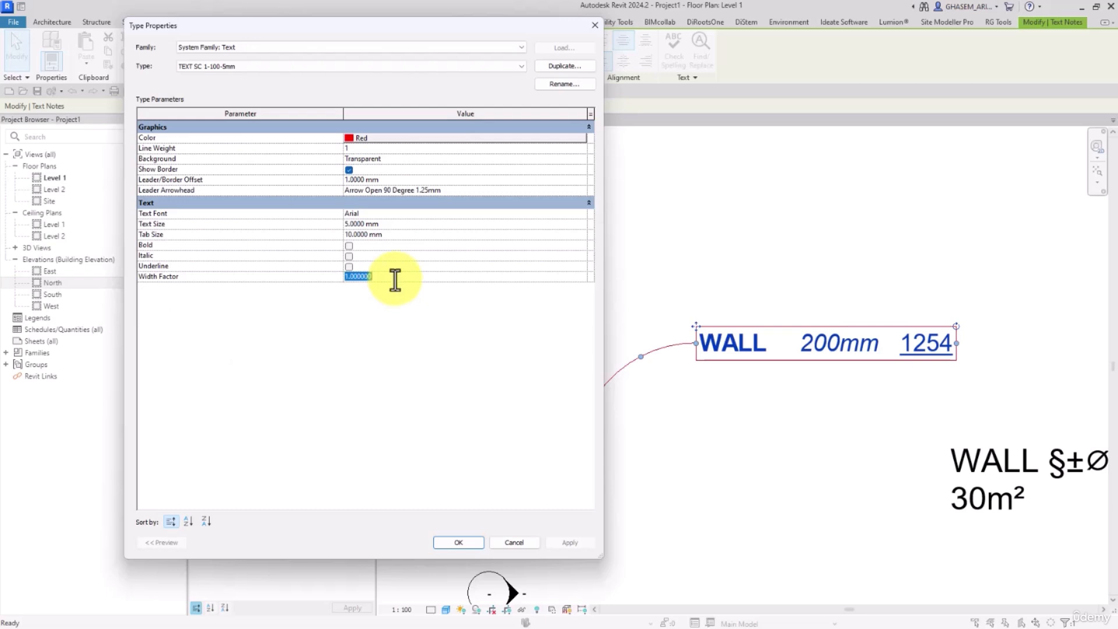
text(0.8)
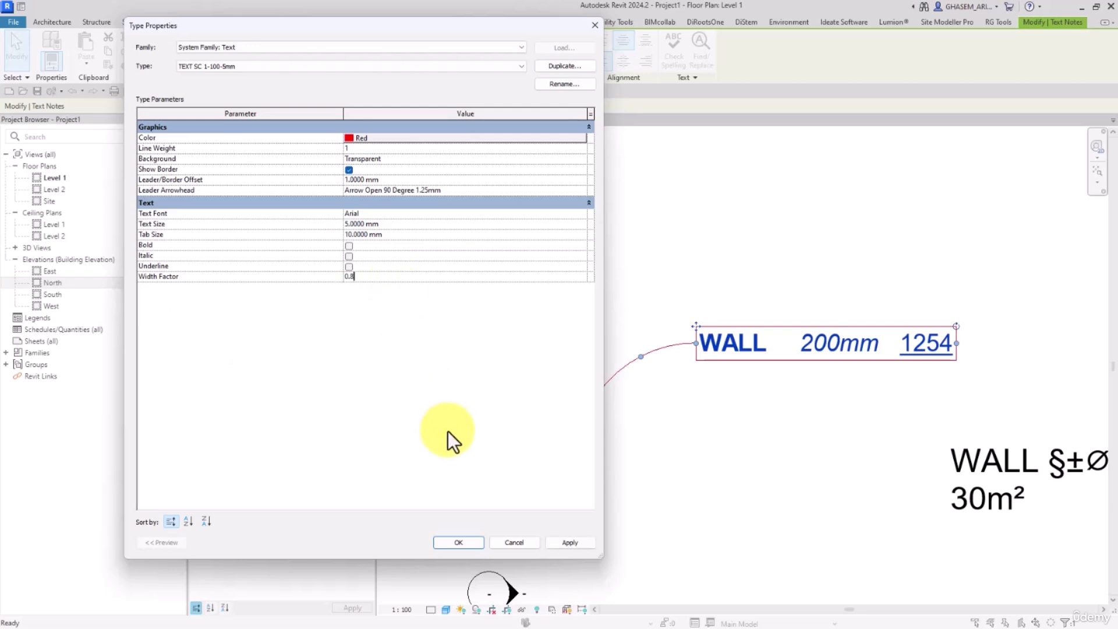
click(449, 435)
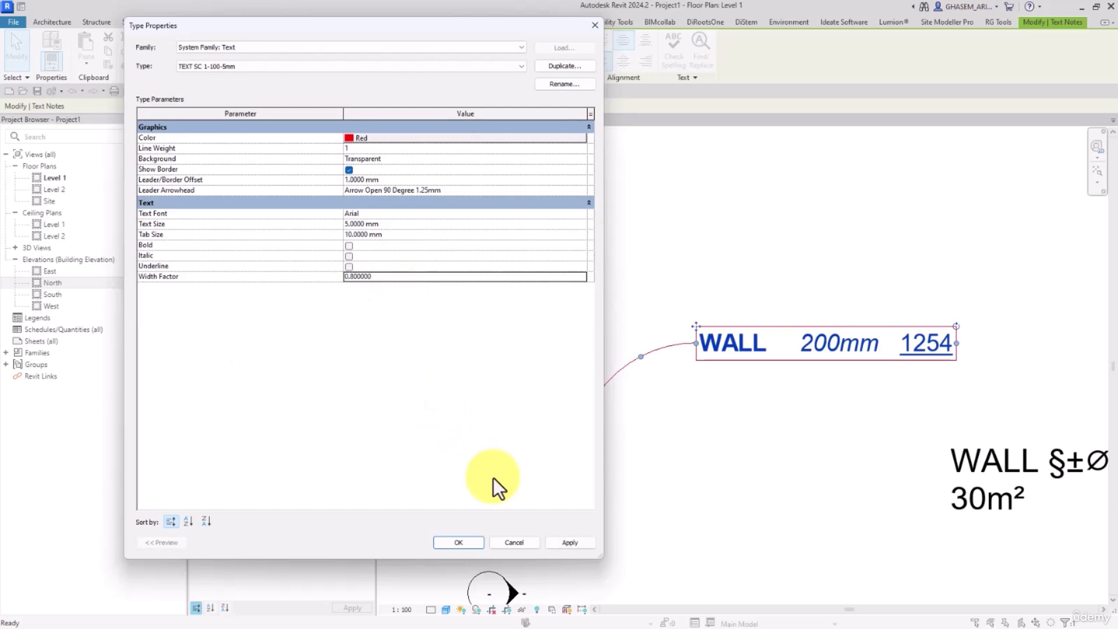
click(569, 541)
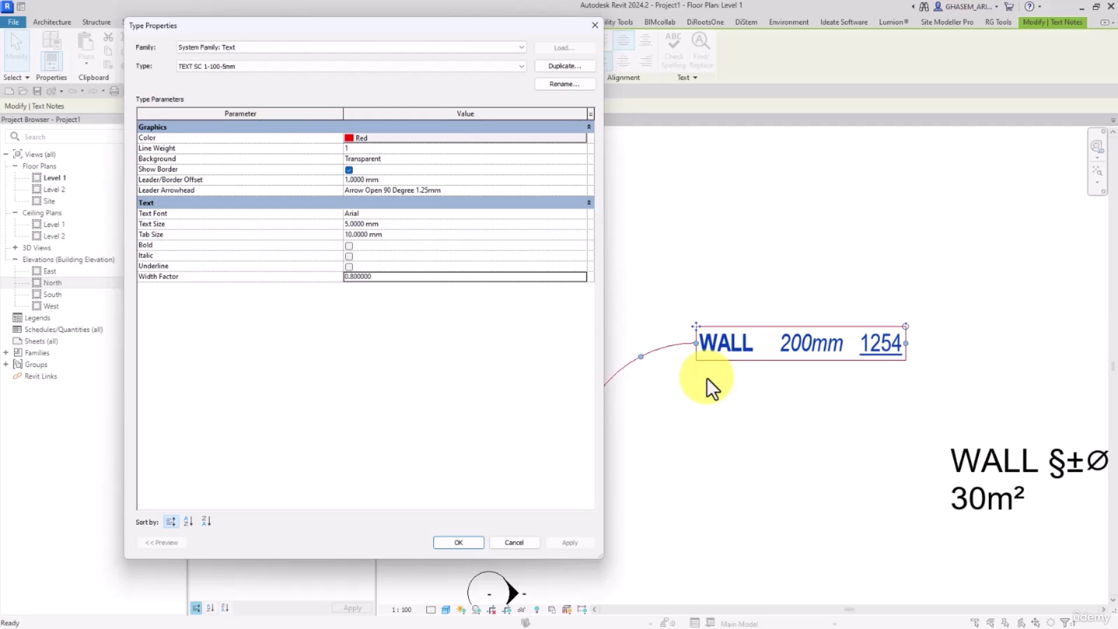
Try width factors of 0.9, 1.5 and 0.5 for the TEXT SC 1-100-5mm type, applying each one
click(392, 277)
text(0.9)
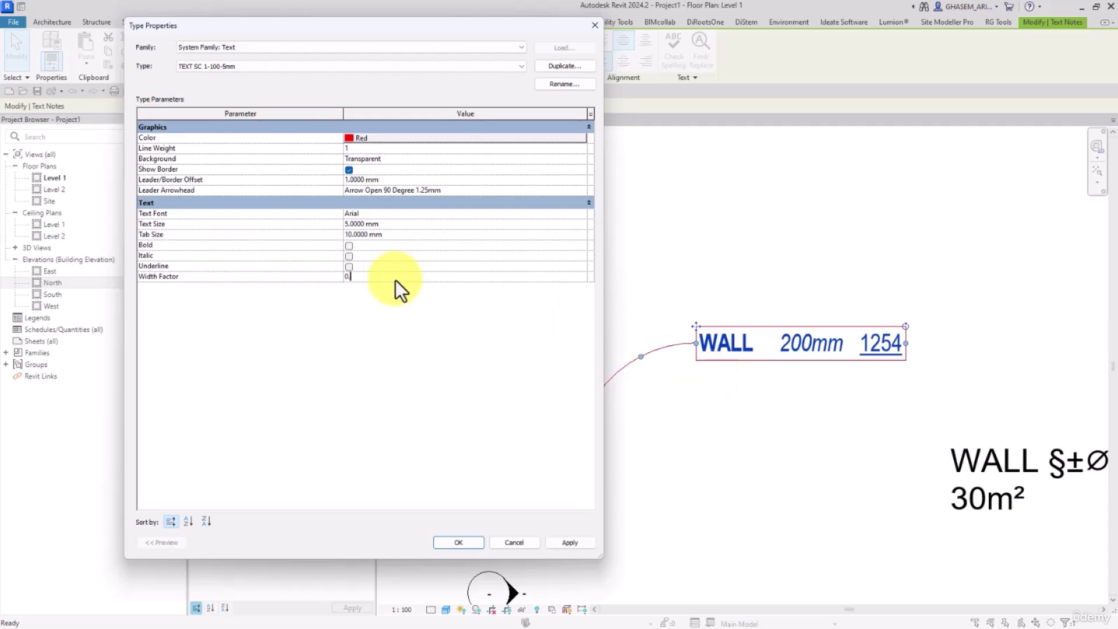
click(571, 539)
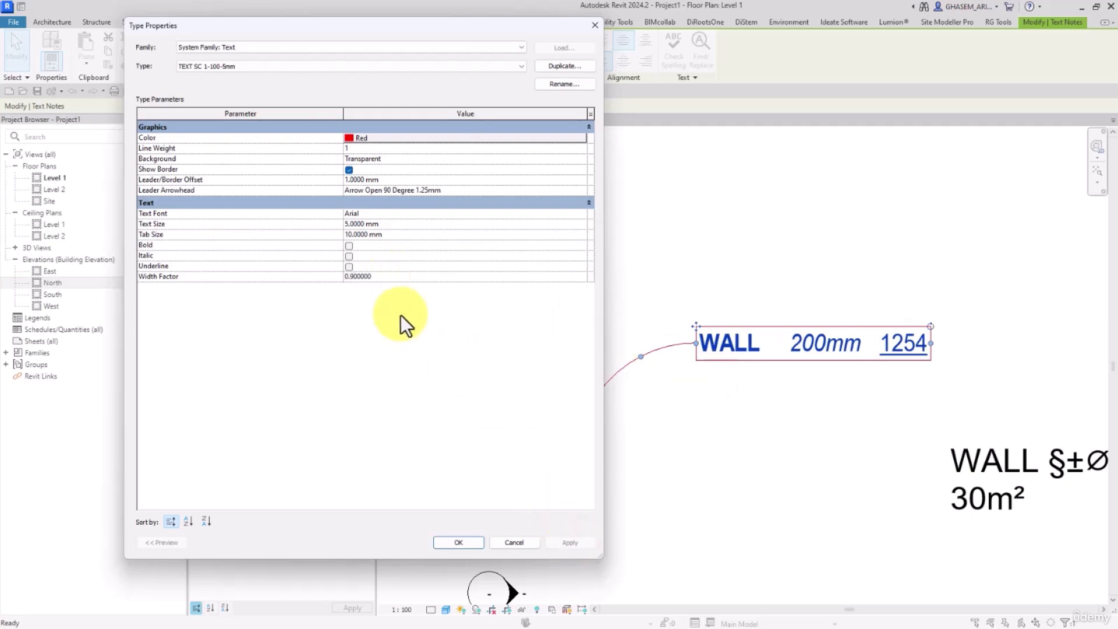
click(392, 277)
text(1.5)
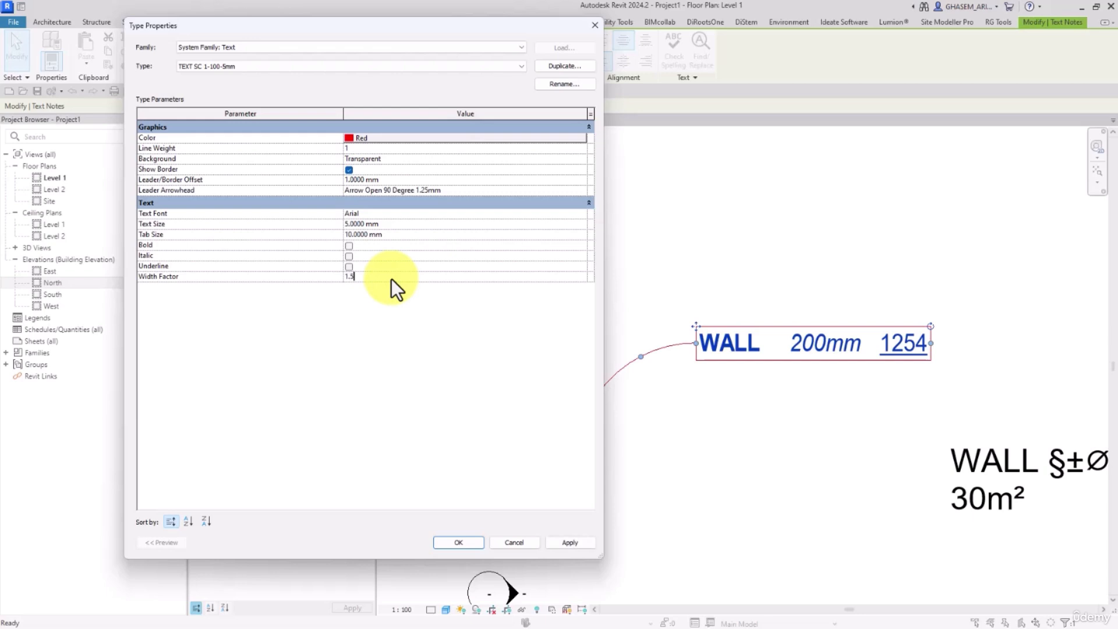
click(589, 539)
click(392, 278)
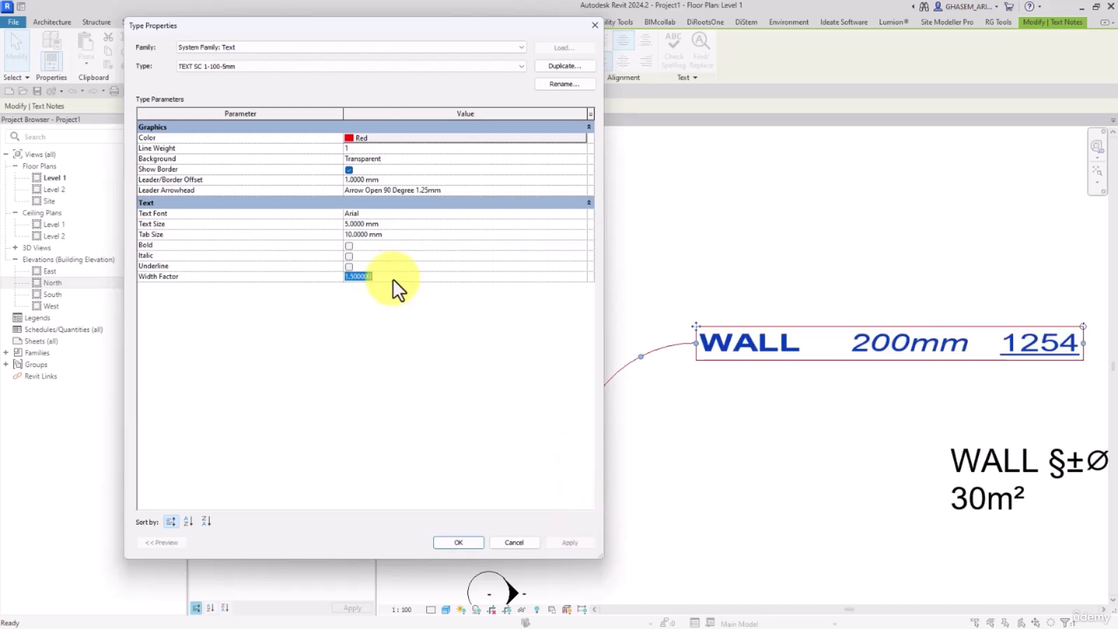
text(0.5)
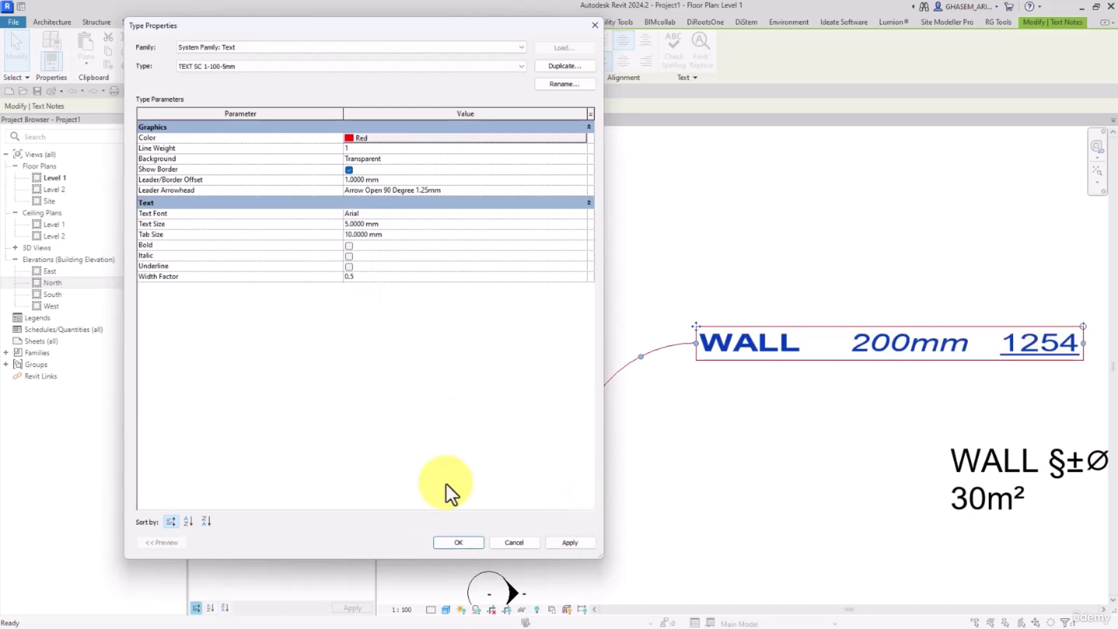
click(559, 542)
Set the width factor of the TEXT SC 1-100-5mm type to 0.85, apply it and accept the type properties
click(386, 282)
text(0.)
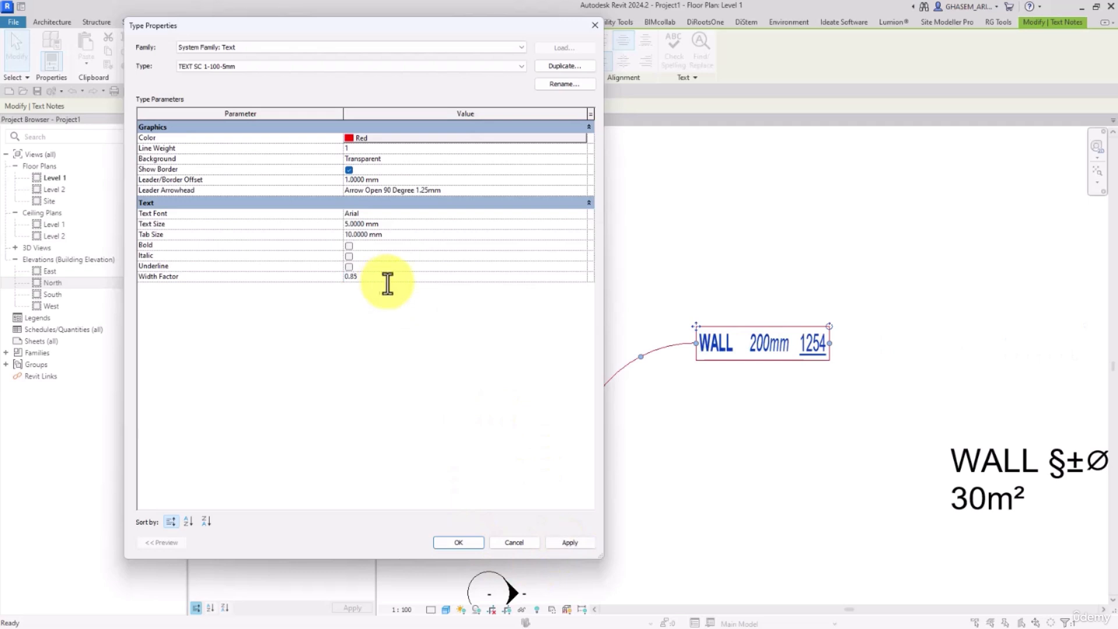
click(561, 541)
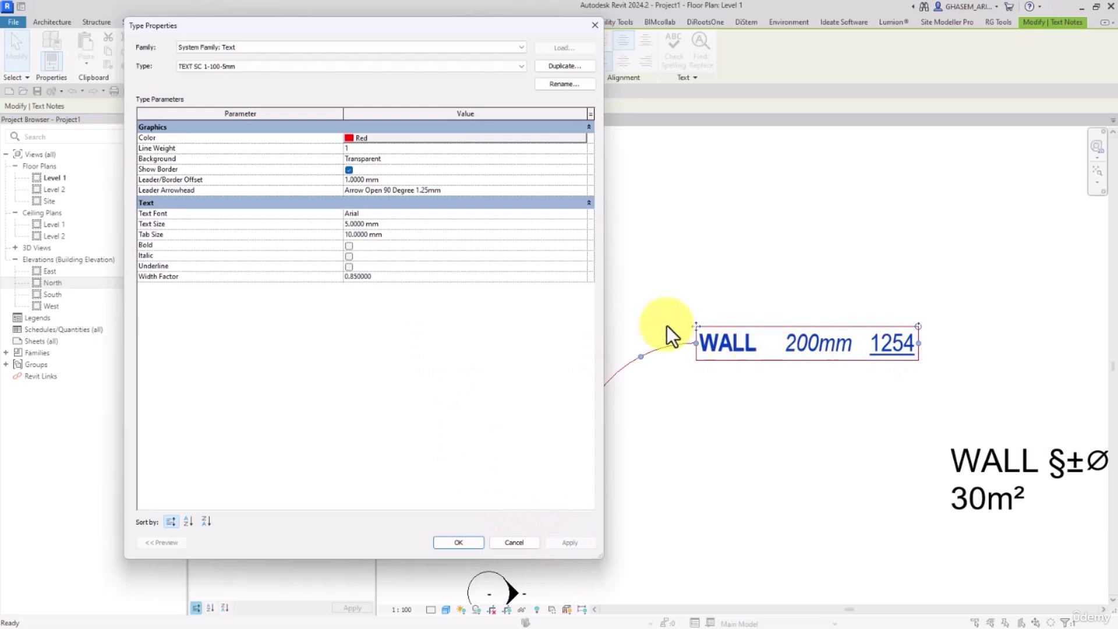
click(459, 547)
Move the red bordered WALL 200mm 1254 note with its leader to just above the WALL §±Ø30° note, and deselect it
scroll(675, 401, down, 2)
middle_drag(680, 419, 689, 313)
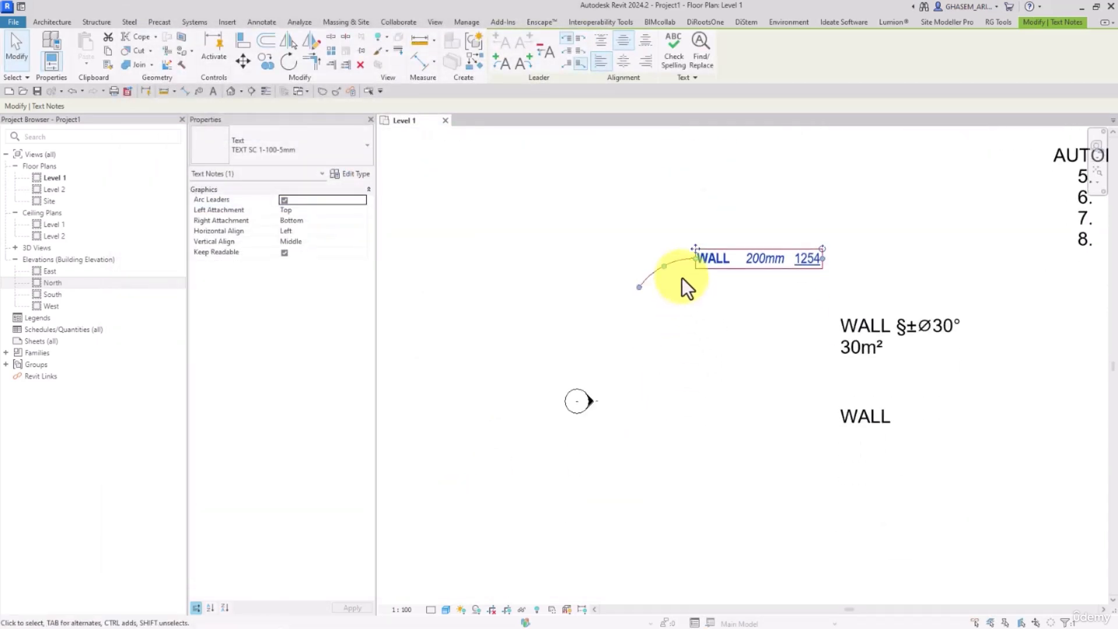
ctrl+drag(682, 263, 860, 271)
scroll(911, 278, up, 5)
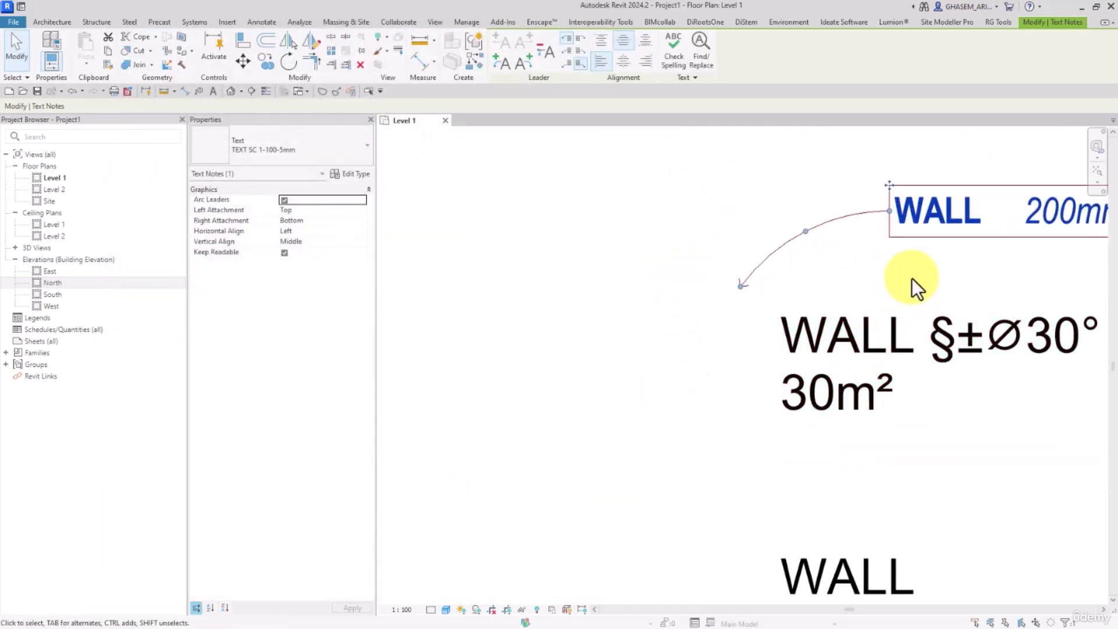
click(613, 281)
scroll(611, 280, down, 2)
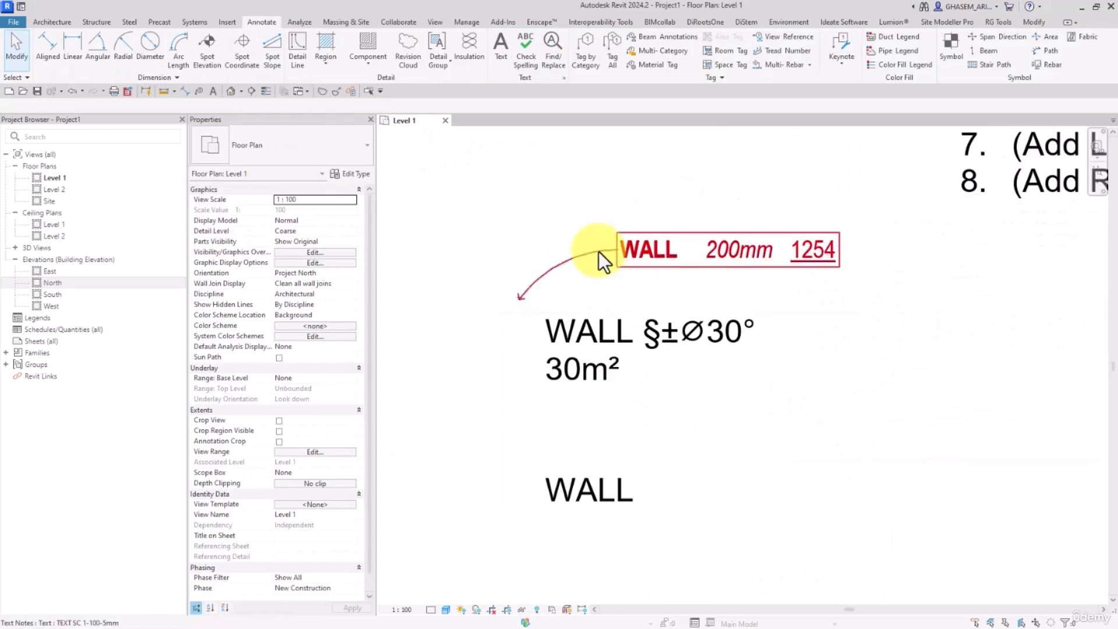
click(599, 251)
click(574, 190)
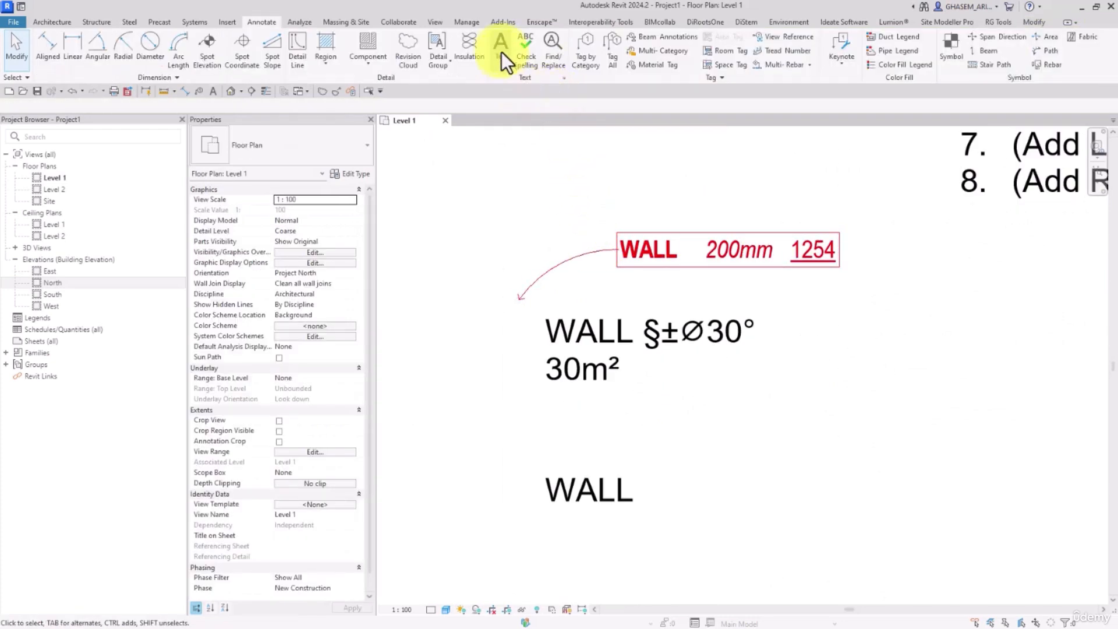